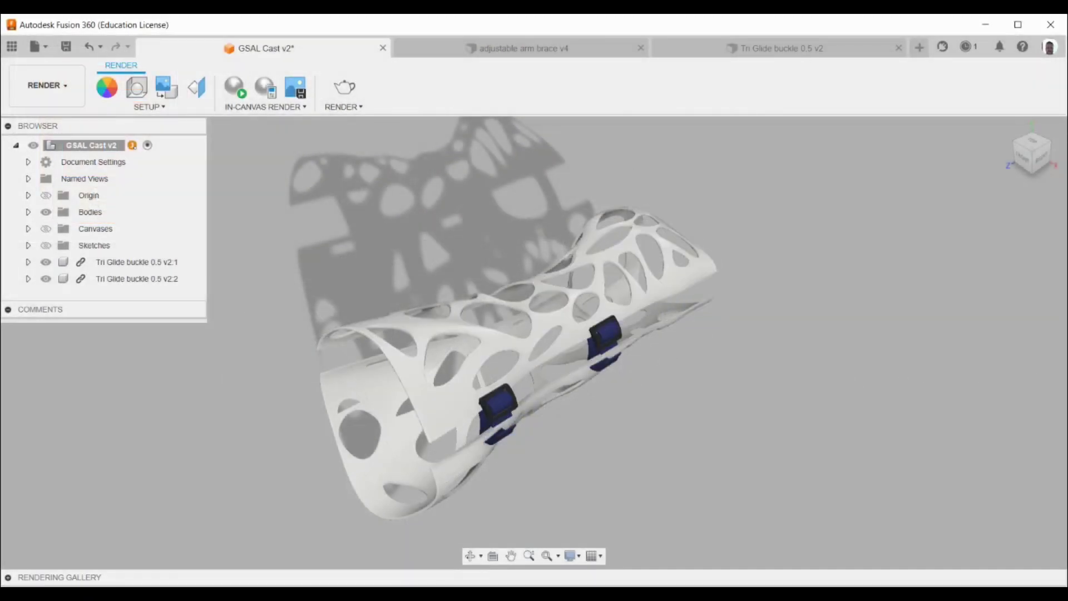
- Orbit the GSAL Cast v2 model, then start a new empty design in its own tab
left_click_drag(1033, 143, 1011, 179)
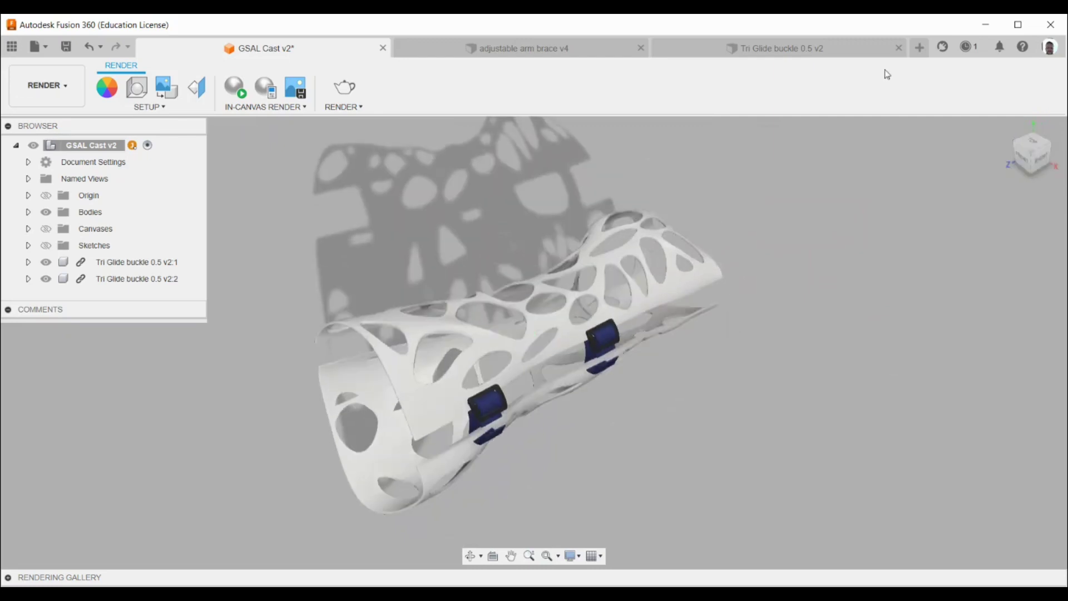
left_click(920, 49)
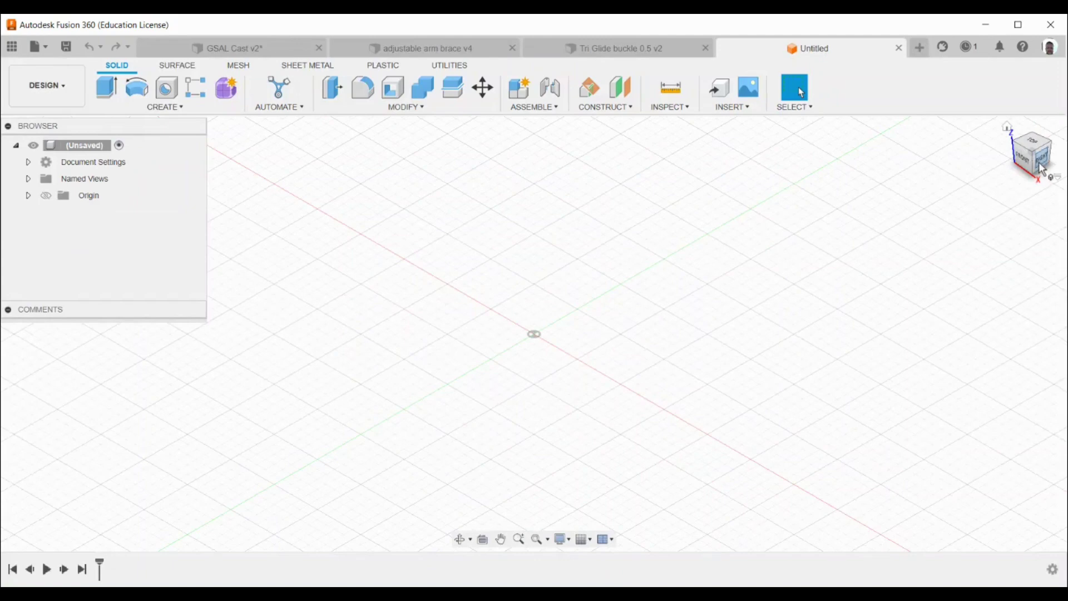
mouse_move(1033, 149)
left_mouse_down()
mouse_move(1022, 147)
mouse_move(1059, 153)
left_mouse_up()
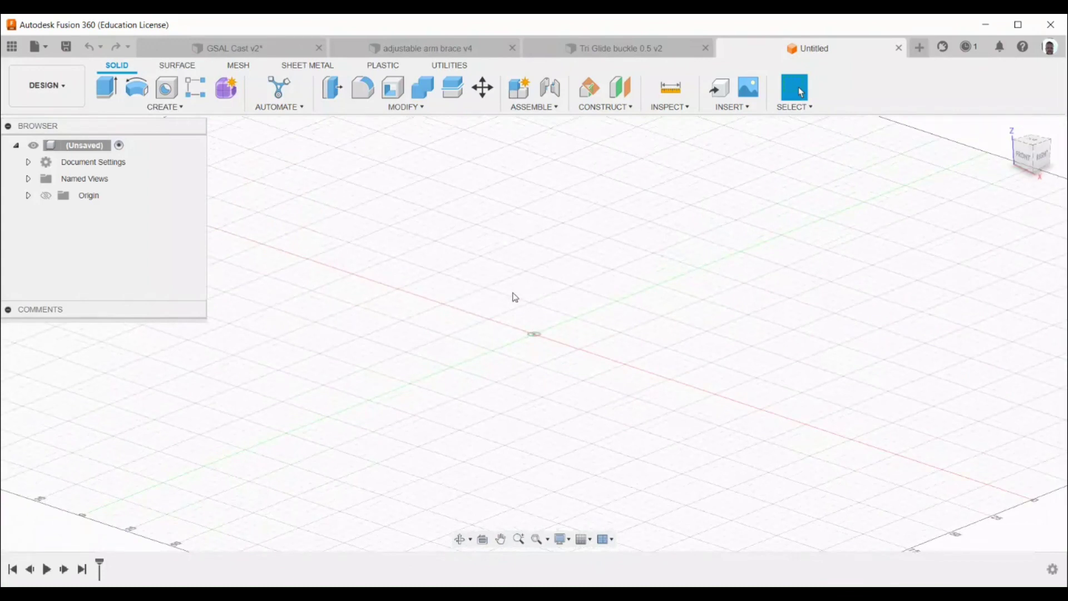
middle_click_drag(518, 296, 539, 276)
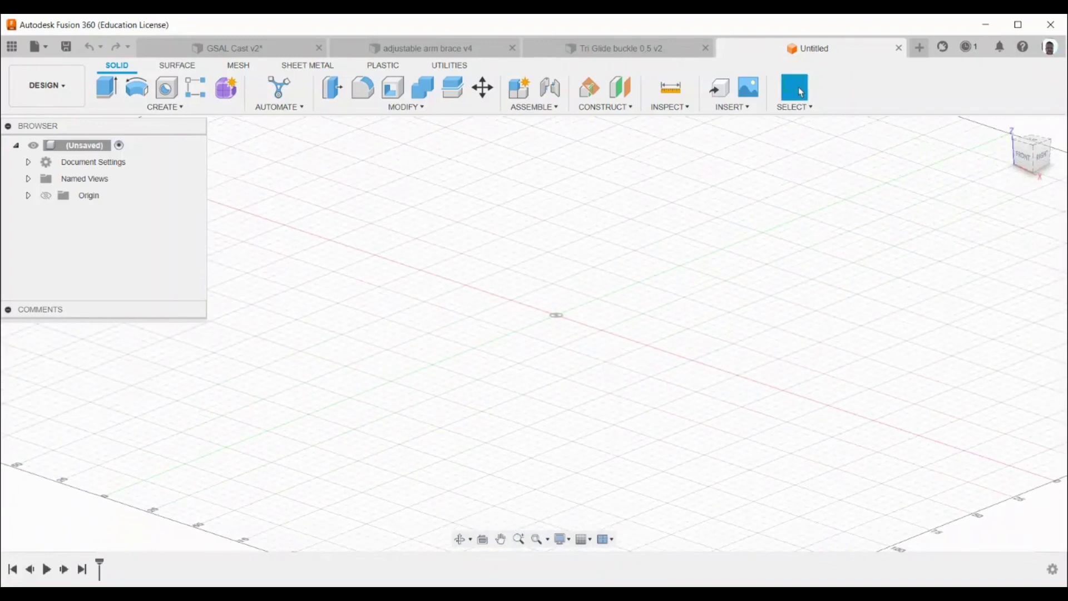
- Insert the Arm.jpg image as a canvas on the XY plane of the new design
left_click(743, 108)
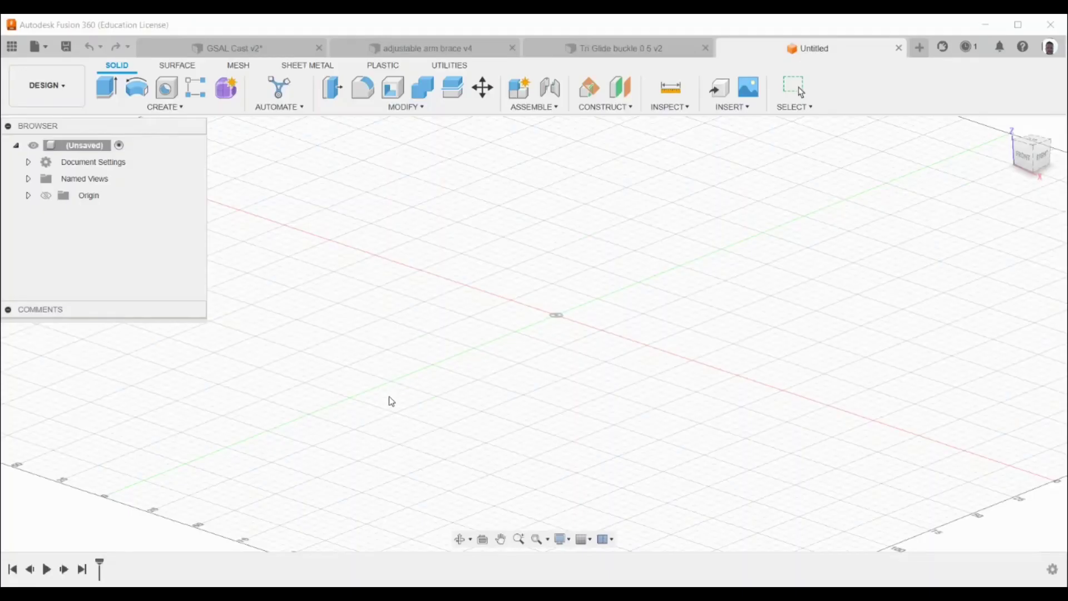
left_click(148, 325)
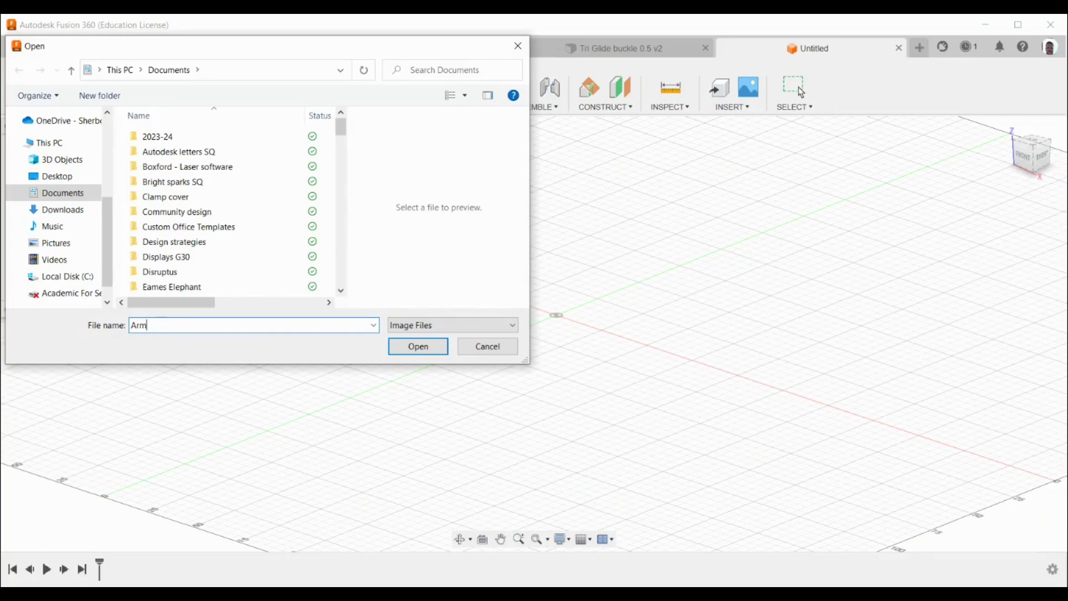
key("BackSpace")
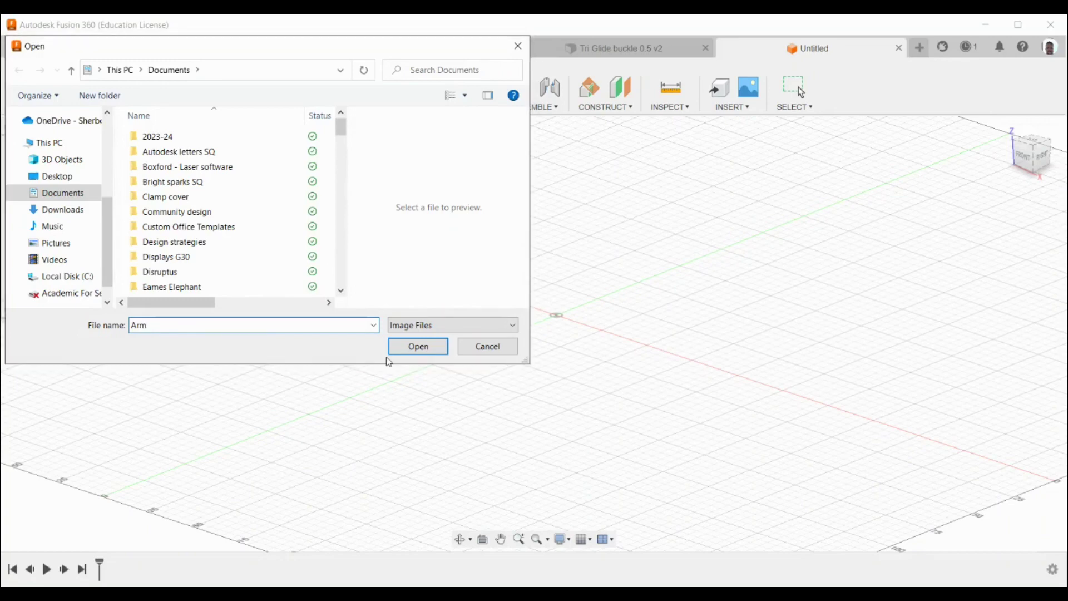
left_click(418, 346)
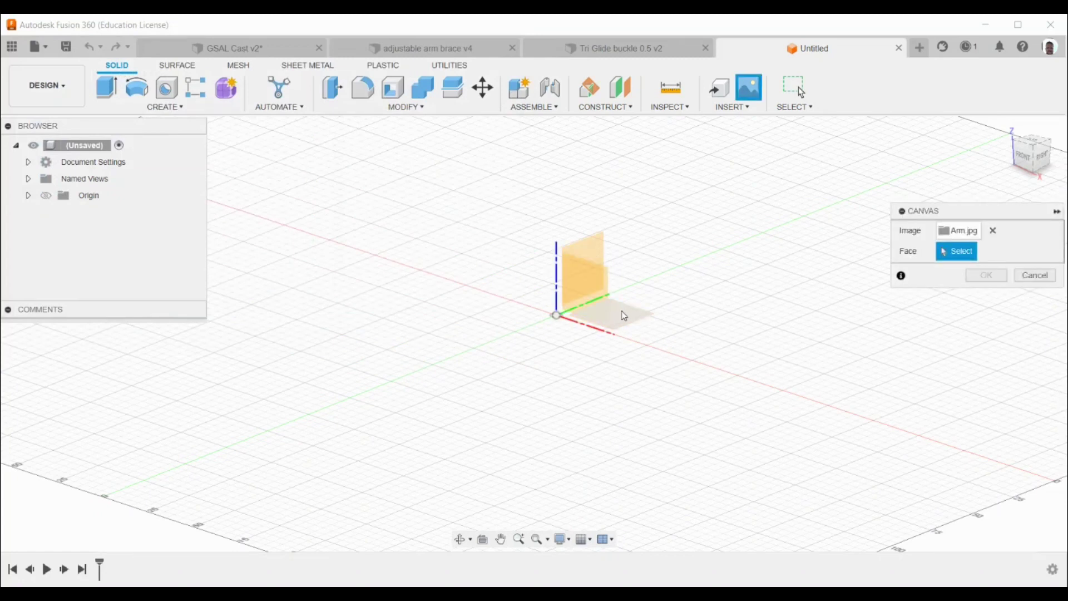
left_click(631, 313)
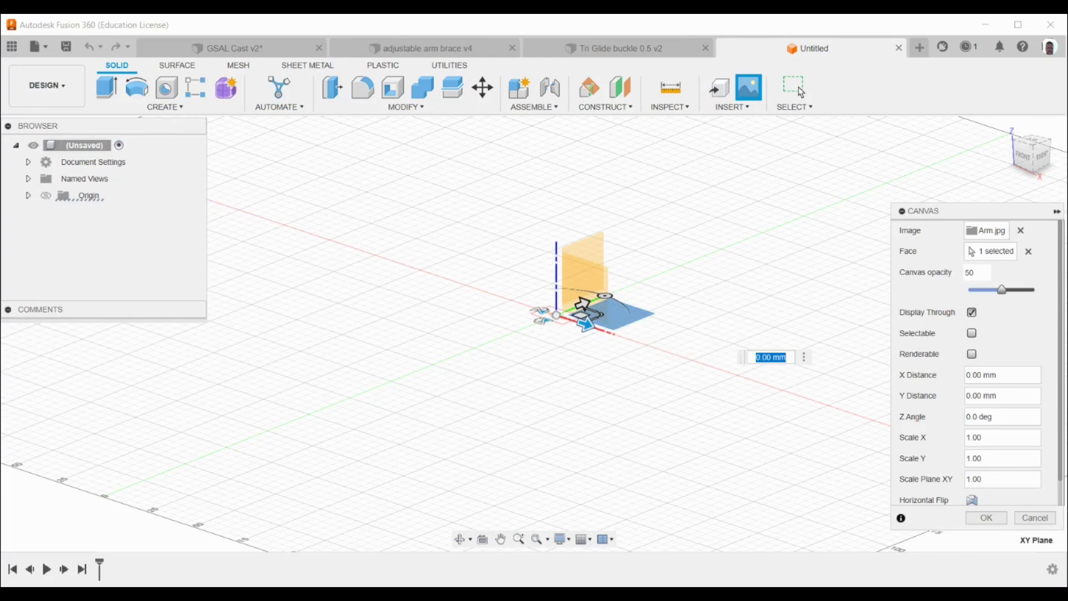
- Confirm the Arm canvas placement and zoom in on the image
left_click(985, 518)
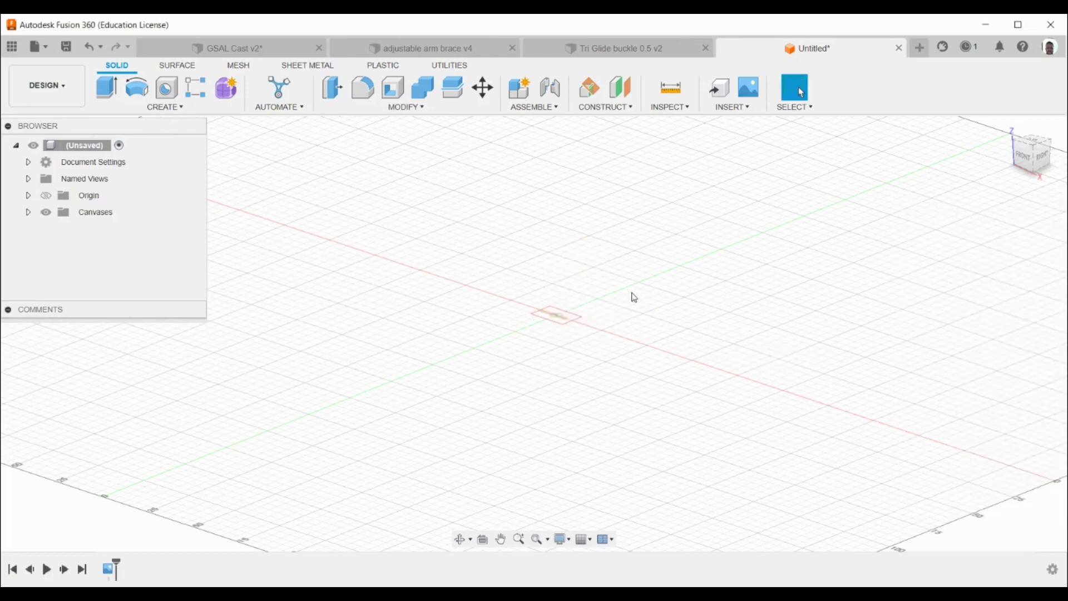
scroll(567, 321, "up", 10)
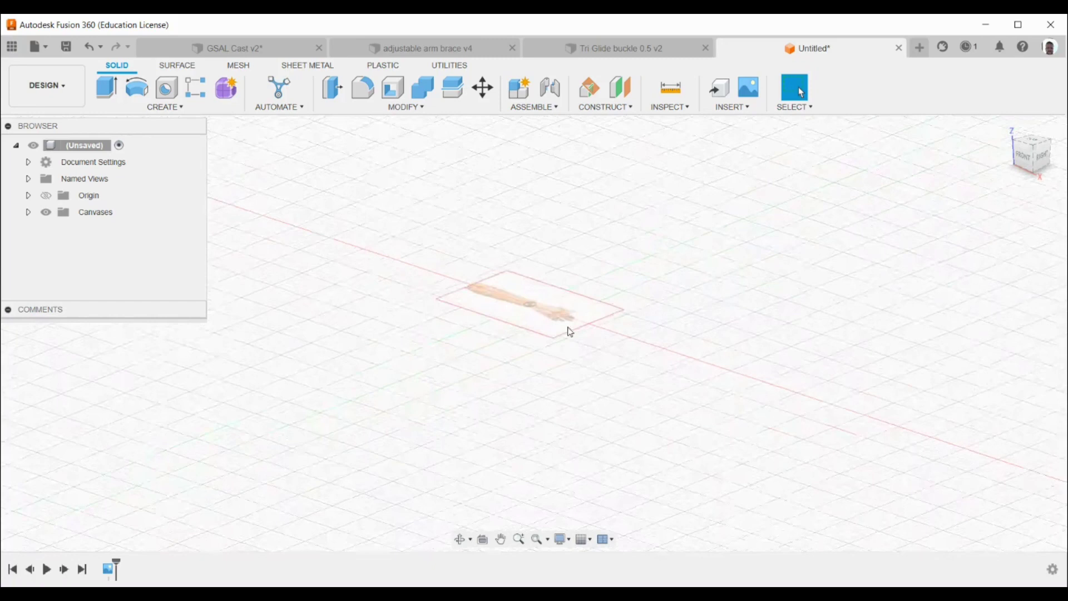
scroll(511, 286, "up", 3)
scroll(511, 286, "down", 4)
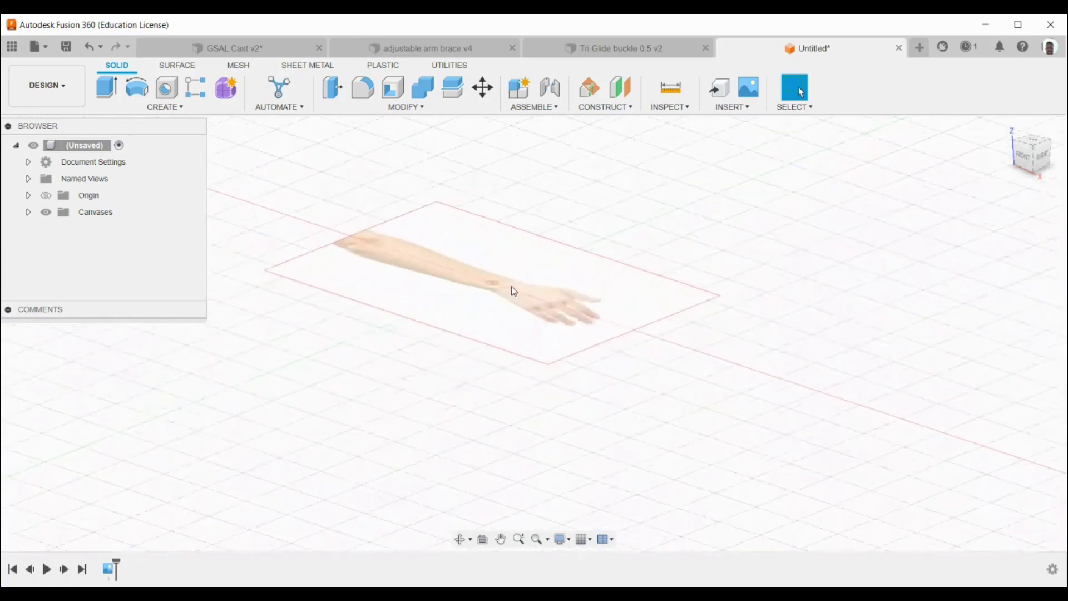
scroll(512, 286, "up", 2)
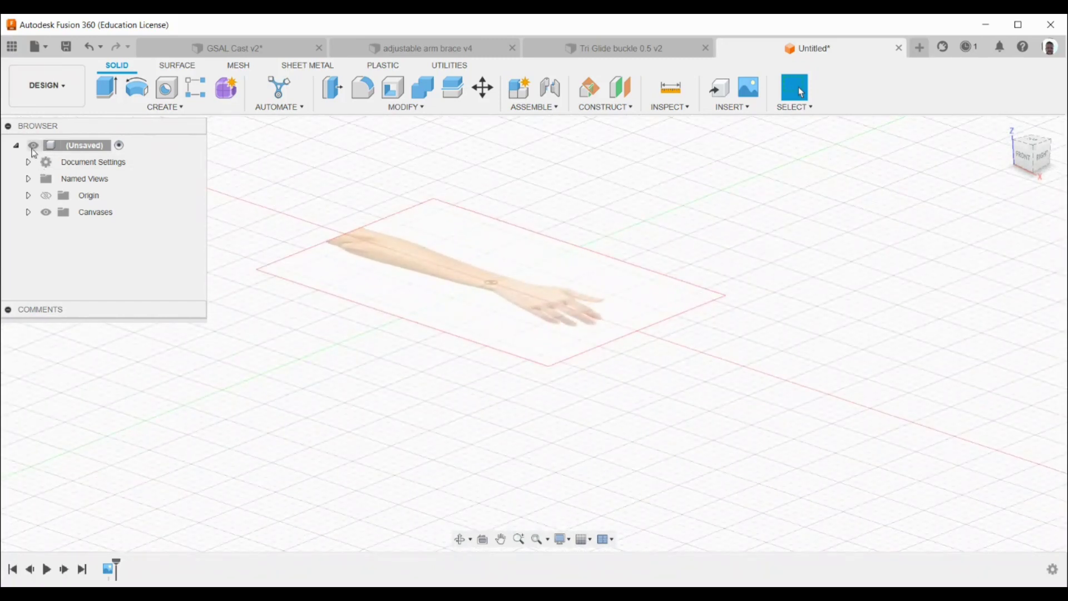
- Hide the Arm canvas image from the Canvases folder in the Browser
left_click(28, 212)
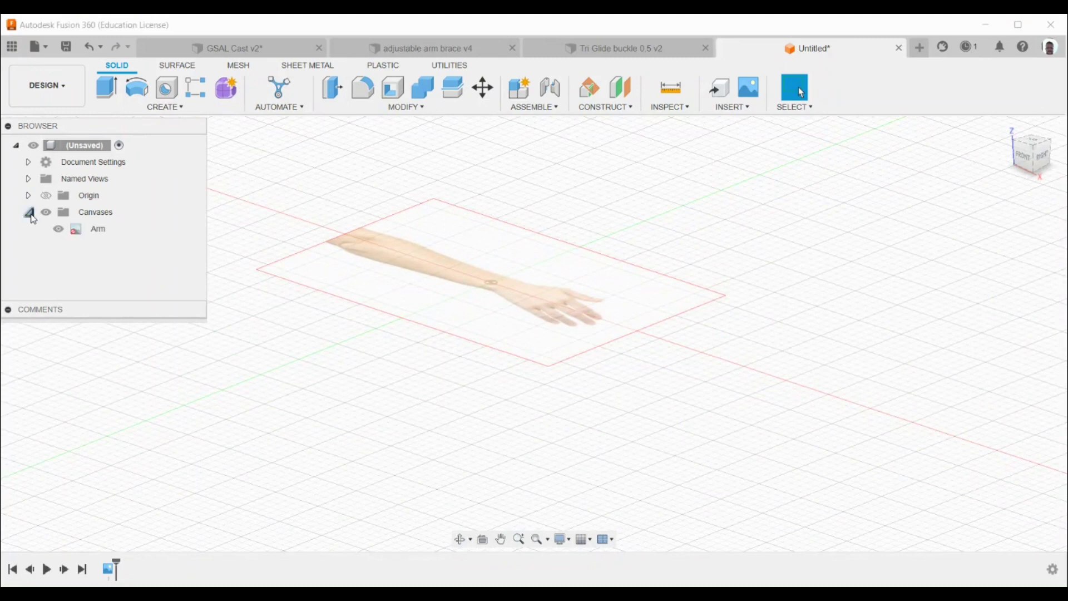
left_click(96, 230)
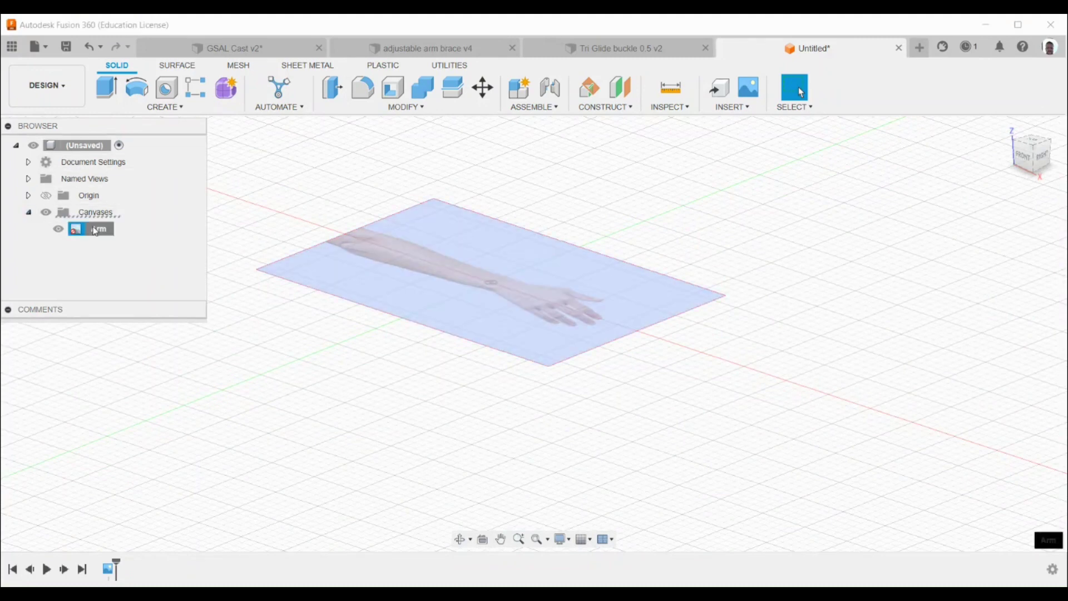
left_click(59, 230)
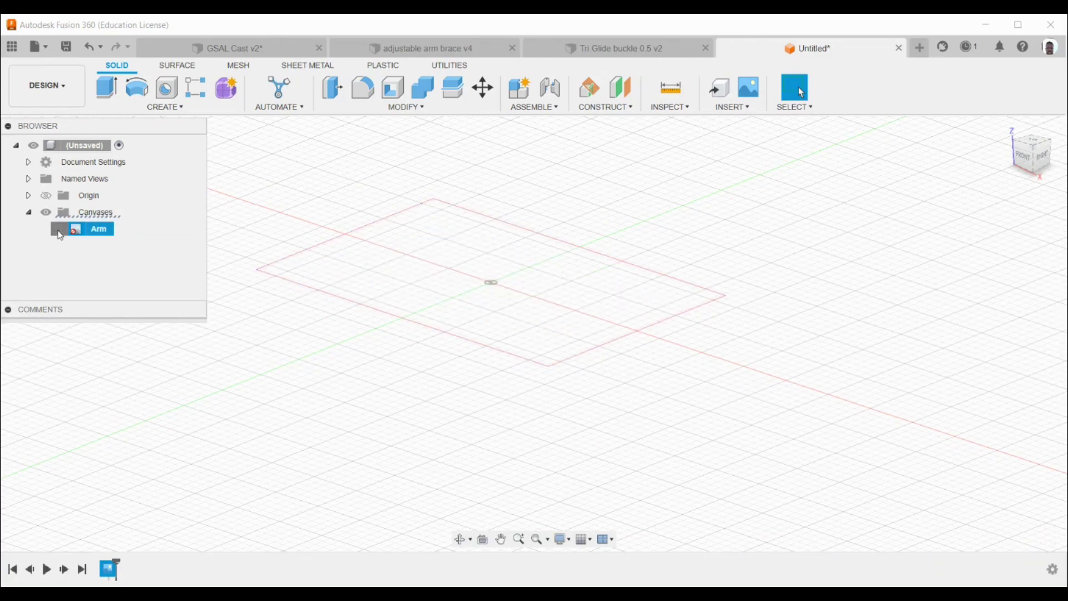
- Show the Arm canvas again and abandon a first calibration attempt
left_click(58, 229)
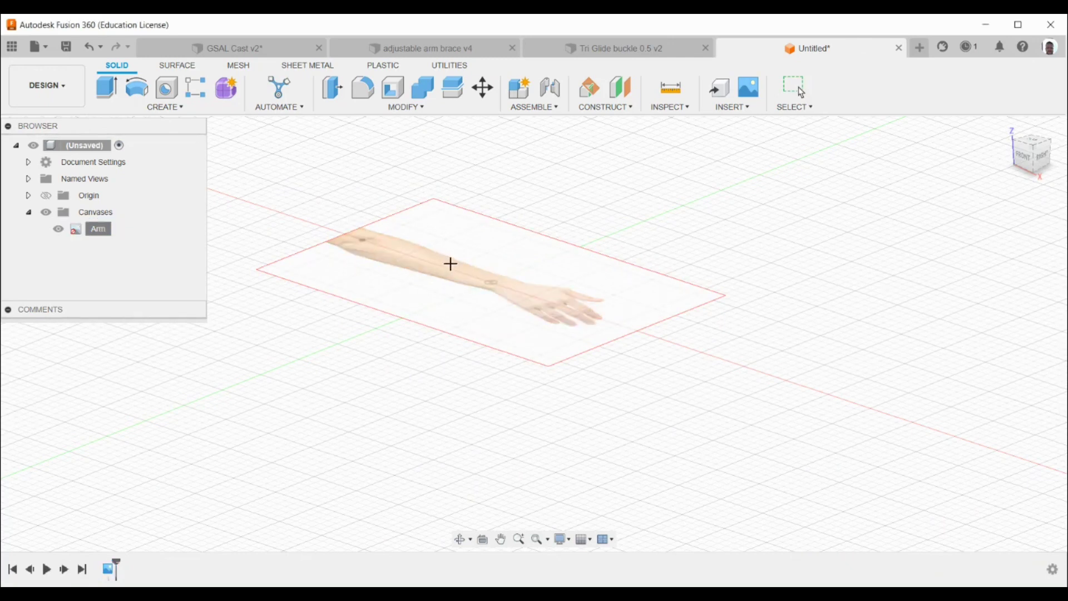
left_click(492, 282)
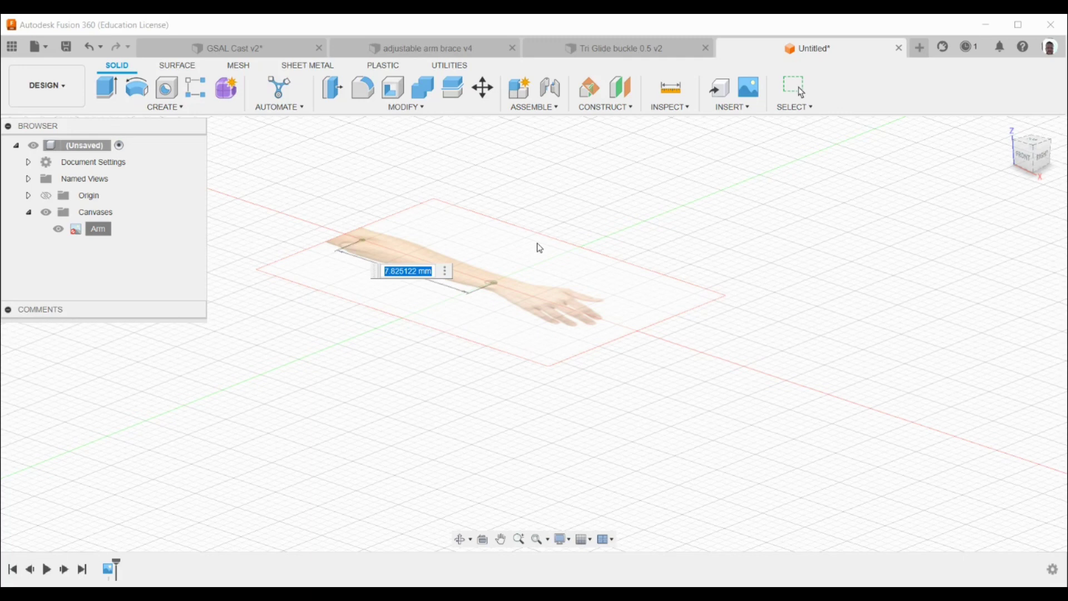
key("Home")
key("Return")
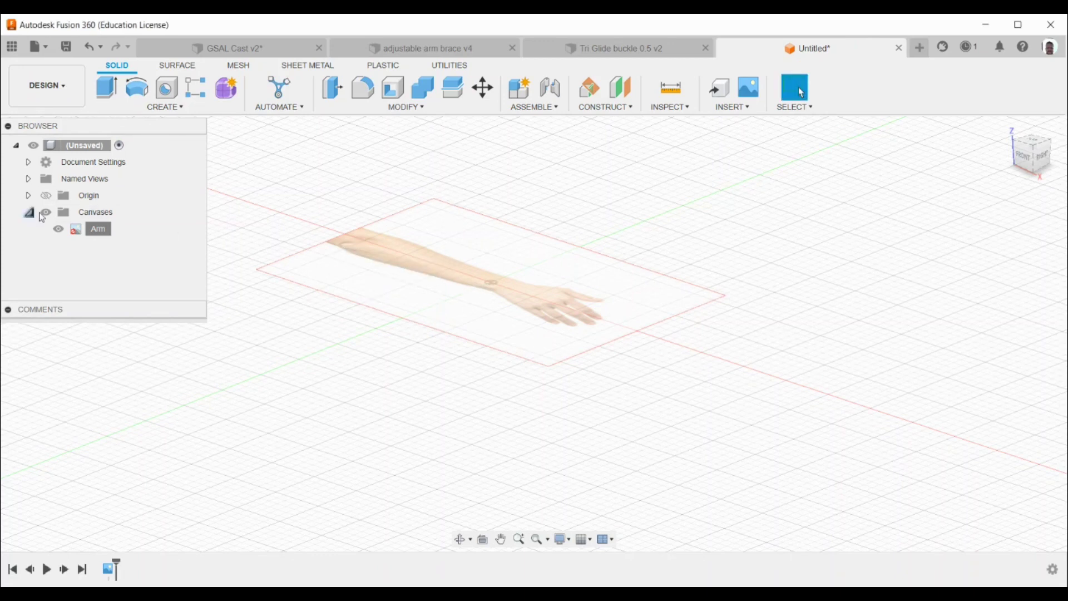
- Calibrate the Arm canvas so the forearm-to-wrist span measures 27
left_click(104, 233)
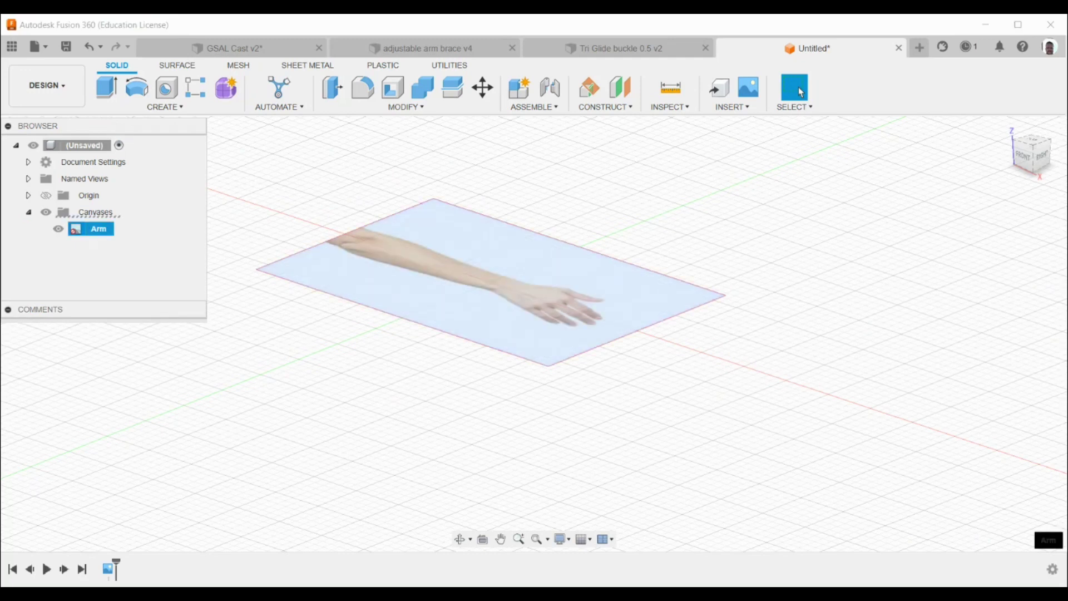
left_click(362, 241)
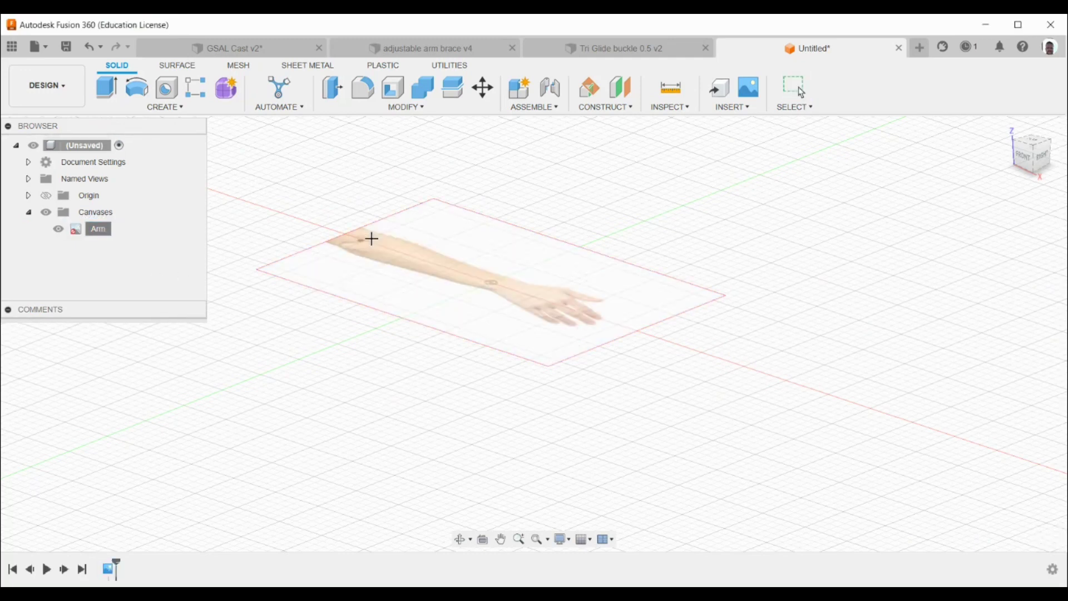
left_click(494, 282)
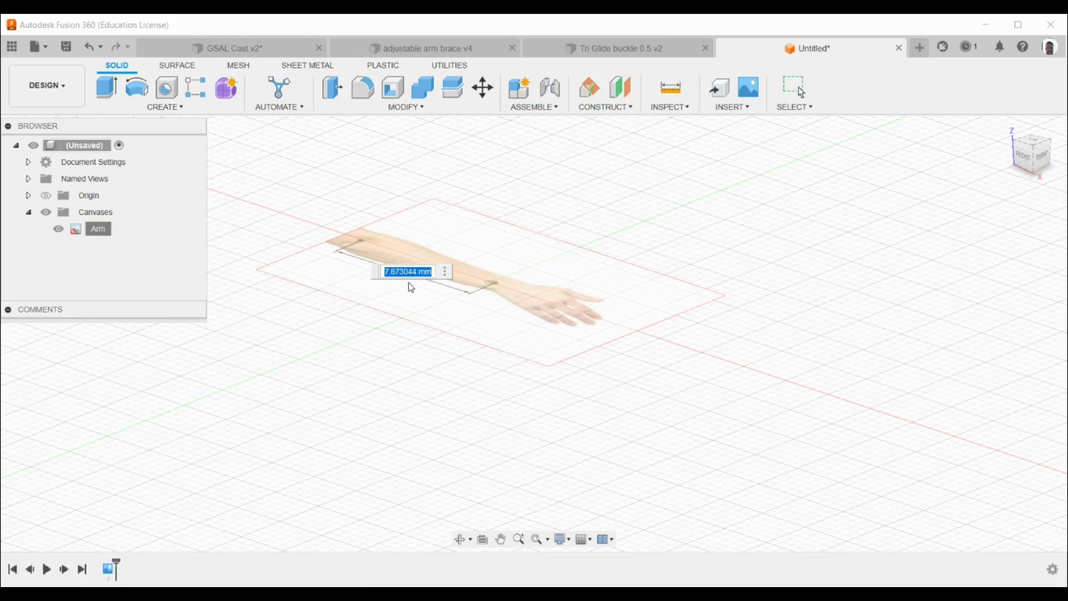
type("270")
key("Return")
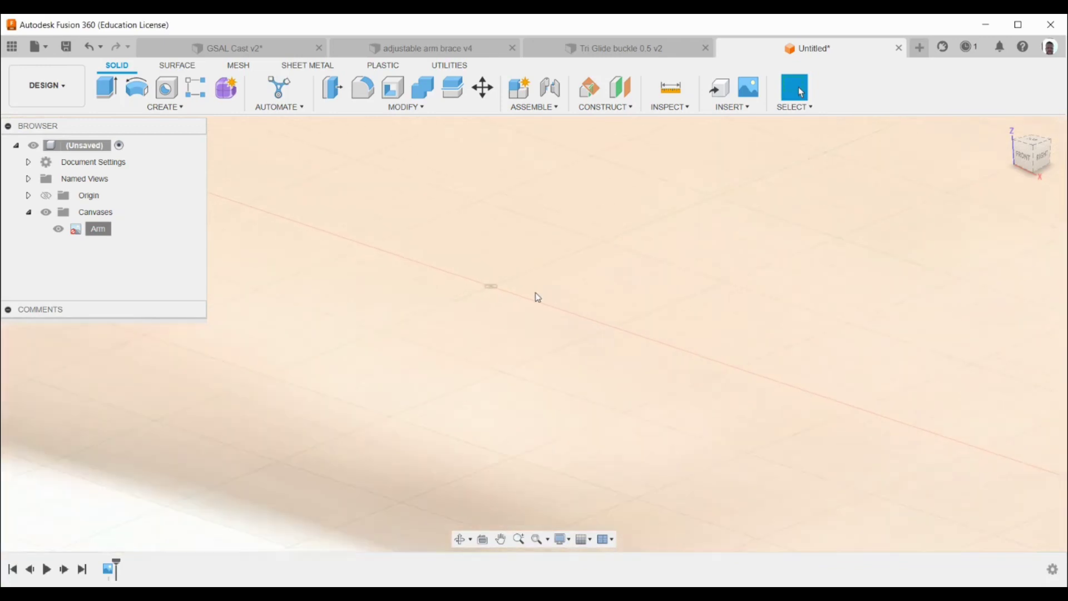
scroll(542, 295, "down", 5)
scroll(548, 305, "down", 5)
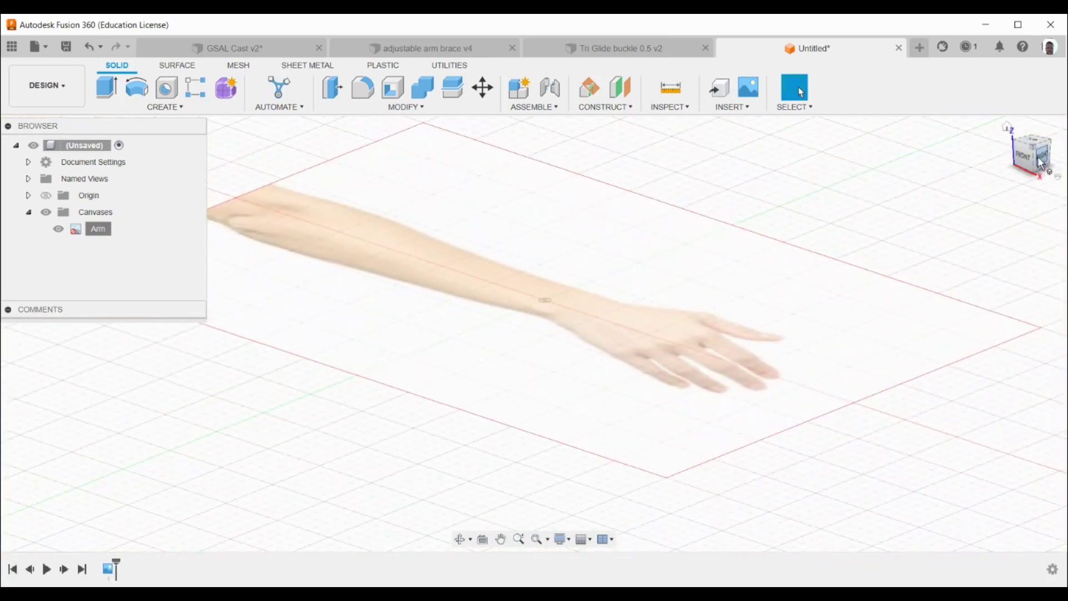
left_click_drag(1032, 159, 993, 163)
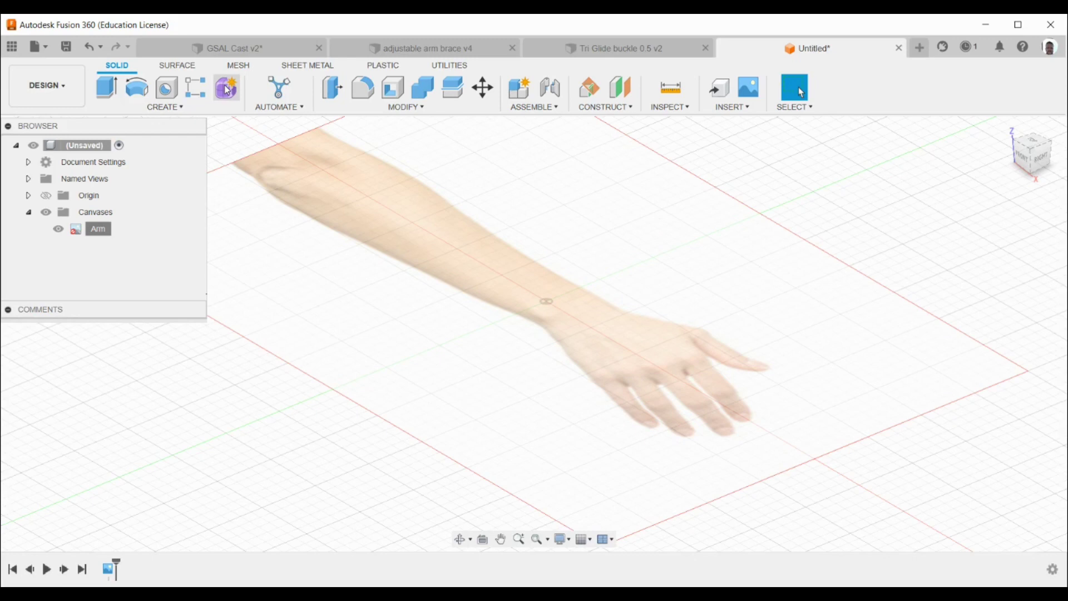
- Enter the Form environment and start a T-spline cylinder on the vertical plane
left_click(227, 91)
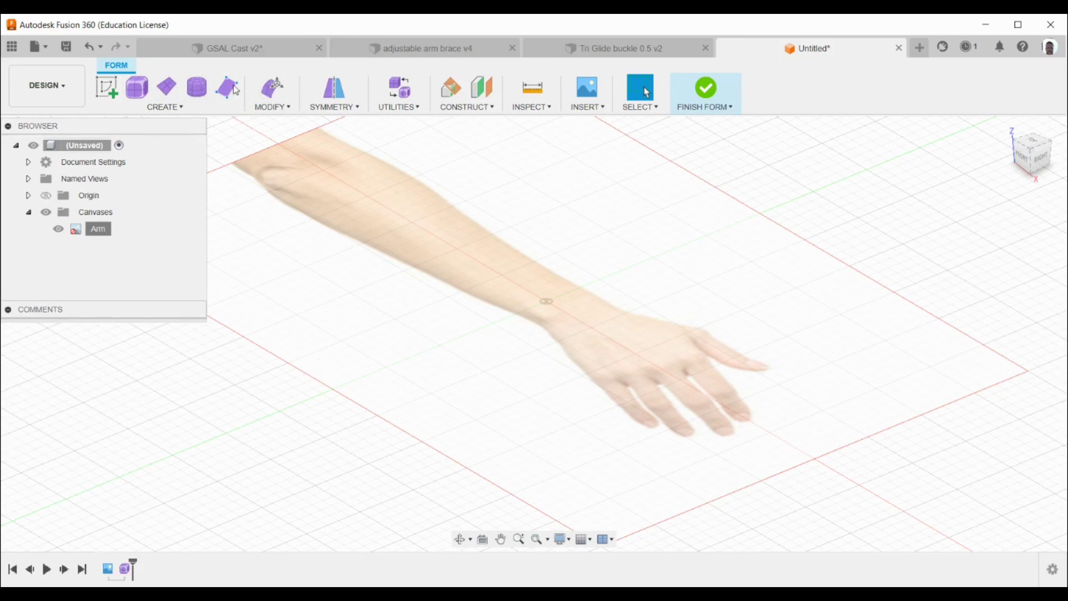
left_click(197, 88)
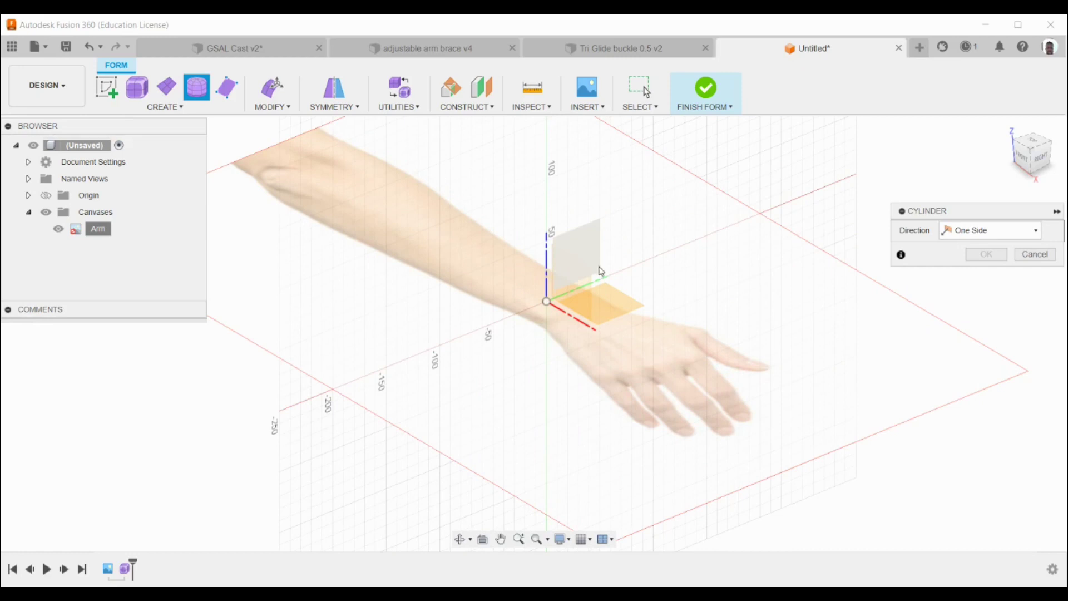
left_click(577, 243)
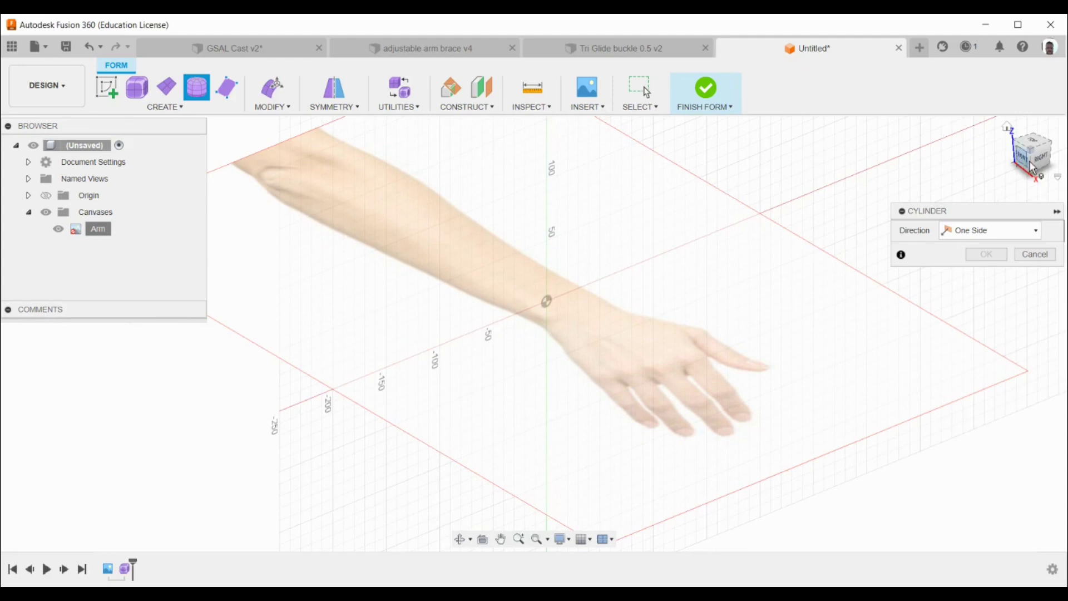
- Centre the cylinder on the wrist and size it to 60 mm diameter, 40 mm height
left_click_drag(1036, 161, 1030, 167)
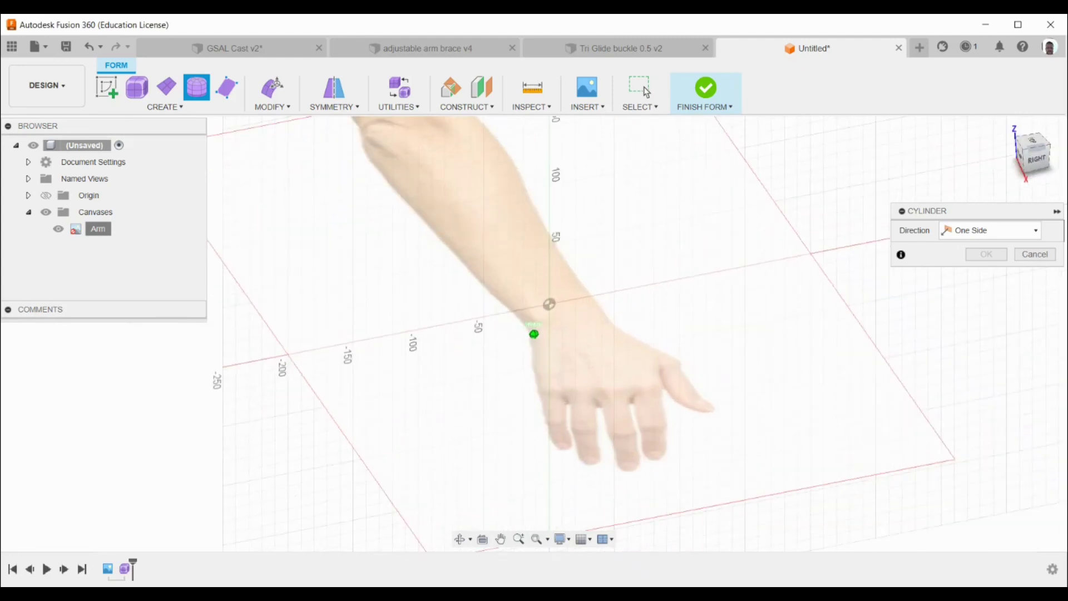
left_click(551, 294)
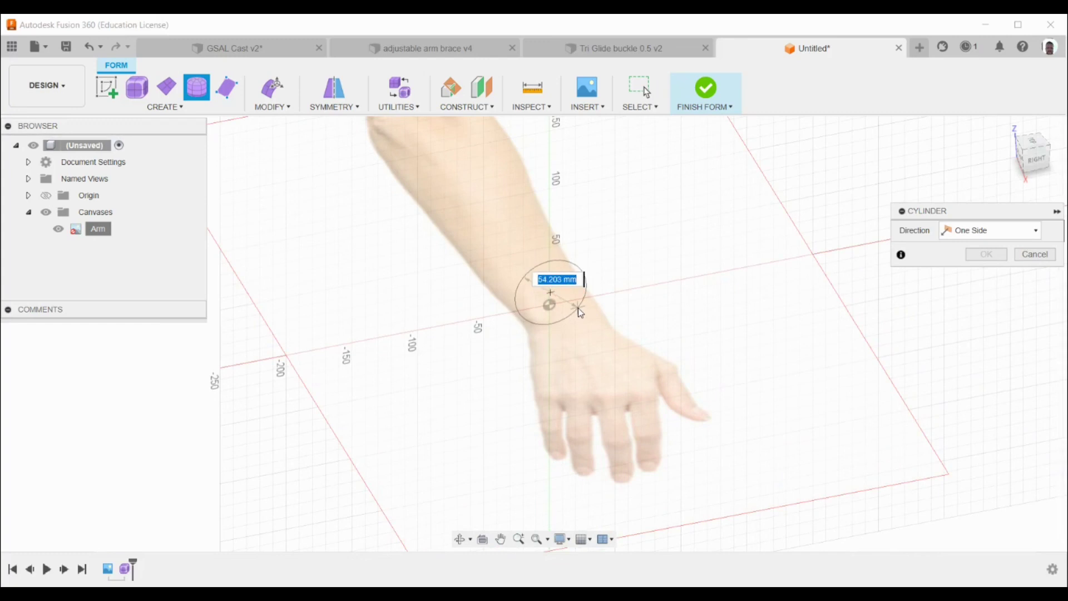
left_click(579, 308)
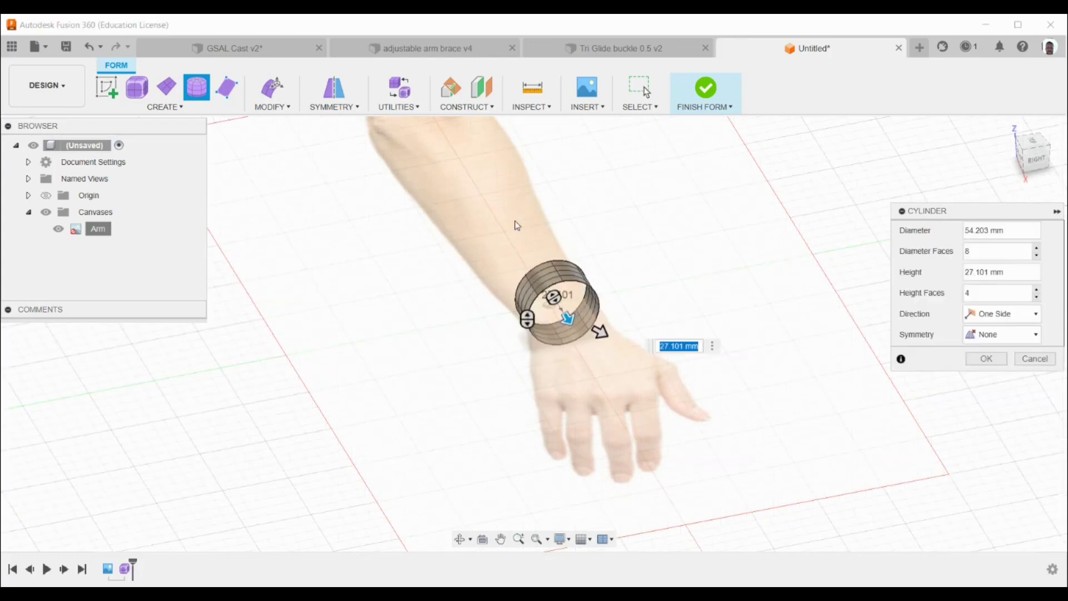
left_click_drag(1030, 156, 1032, 160)
left_click(1033, 142)
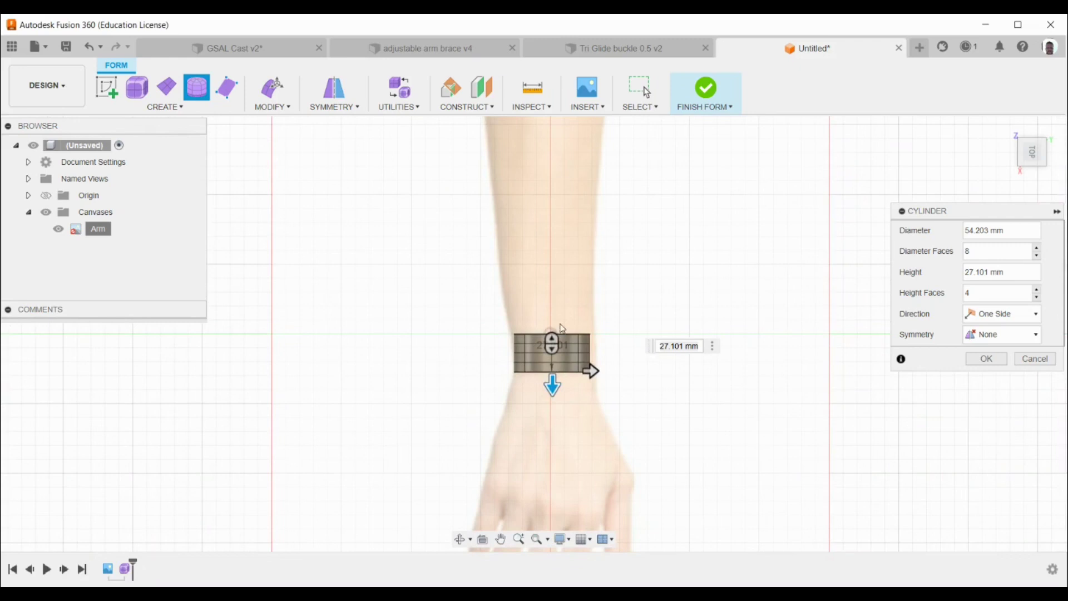
left_click_drag(550, 384, 594, 389)
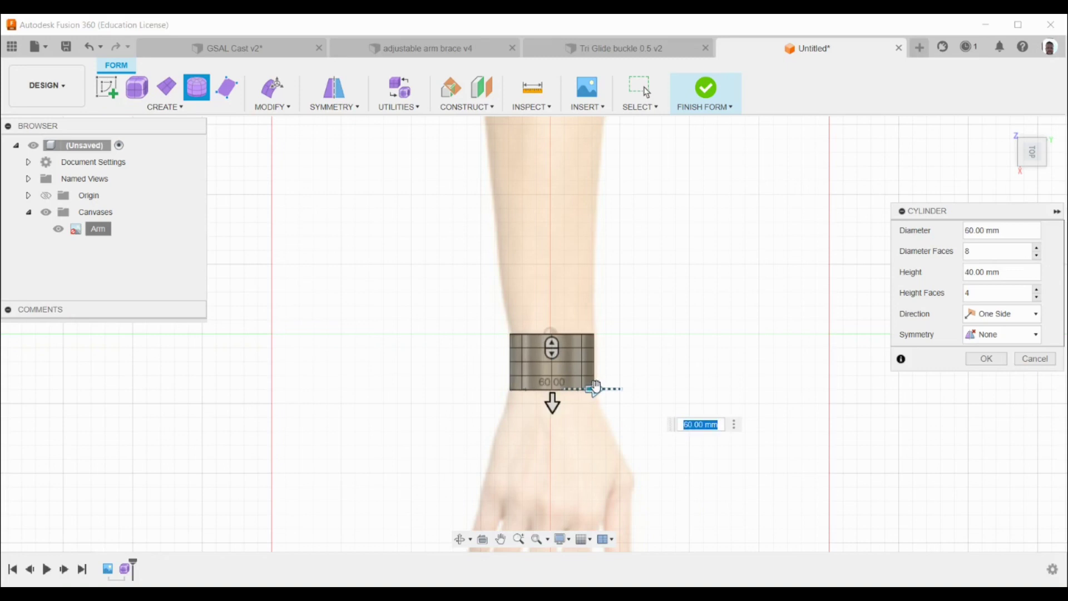
- Create the cylinder as Body1 and orbit to view the band in 3D
left_click(986, 359)
scroll(548, 351, "down", 1)
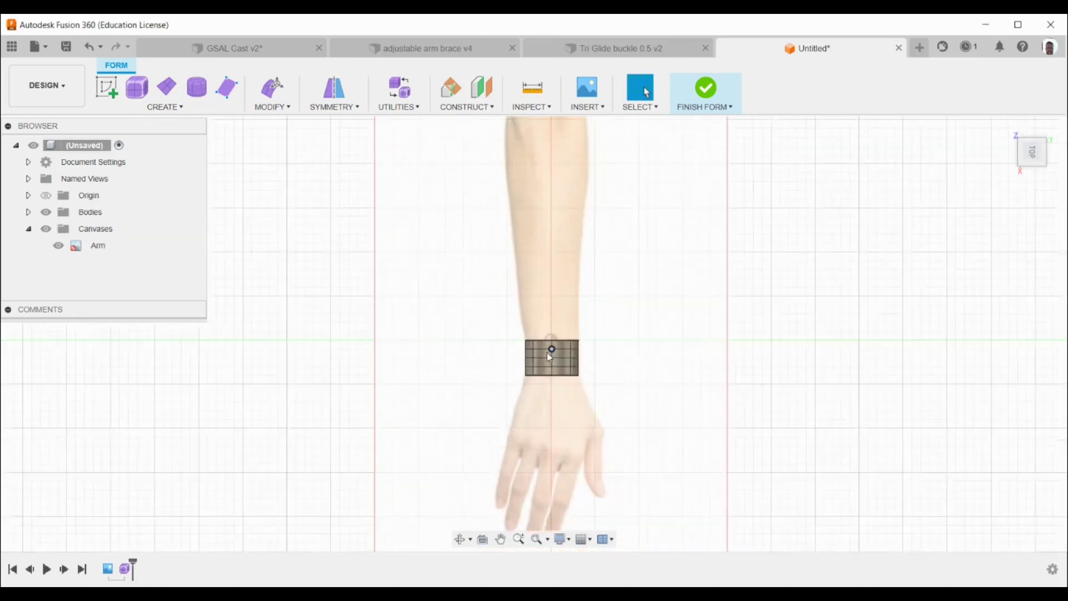
scroll(546, 353, "up", 4)
middle_click_drag(529, 324, 616, 306, "shift")
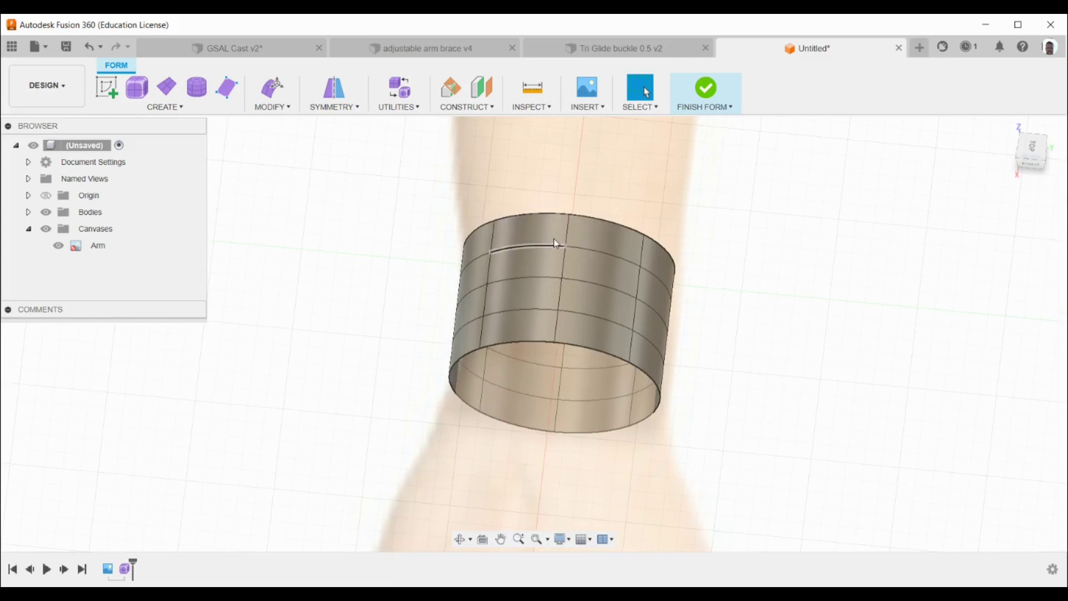
- Practise selecting an edge, a face, a vertex, edge loops and the whole band body
left_click(594, 255)
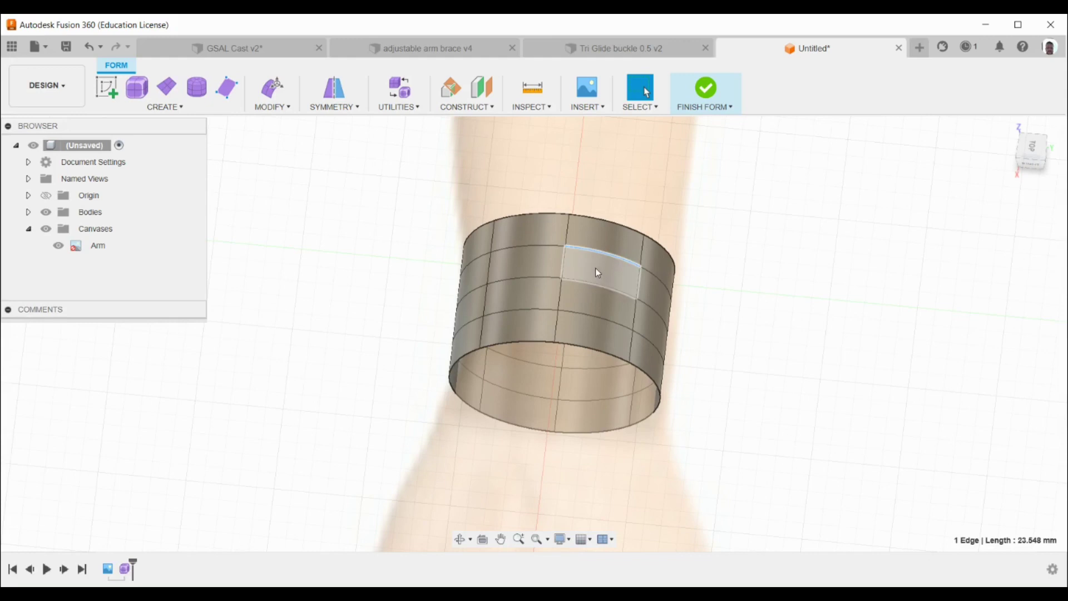
left_click(595, 269)
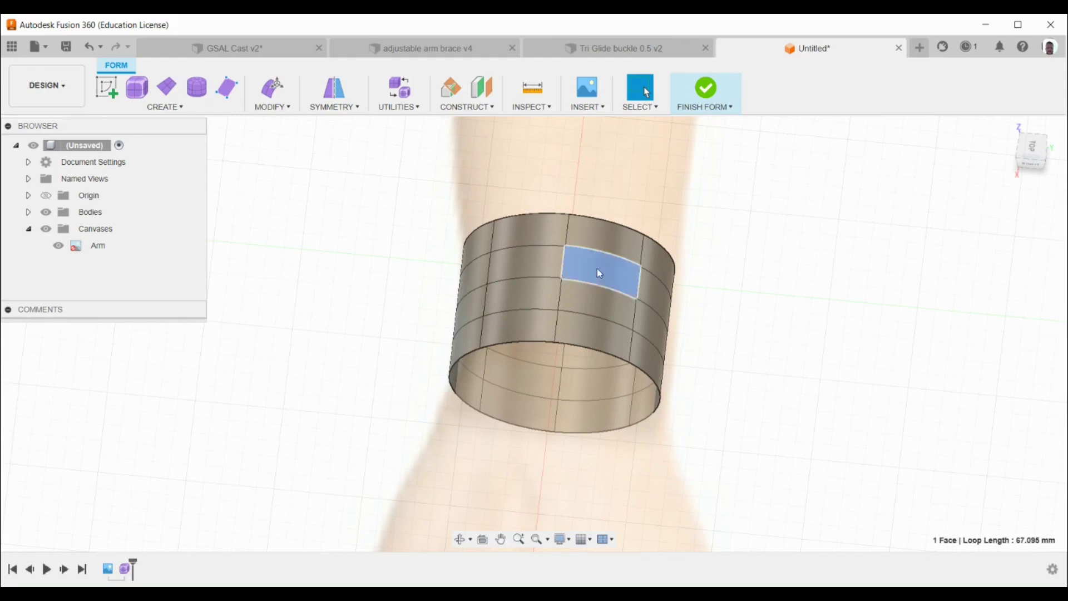
left_click(562, 278)
double_click(534, 264)
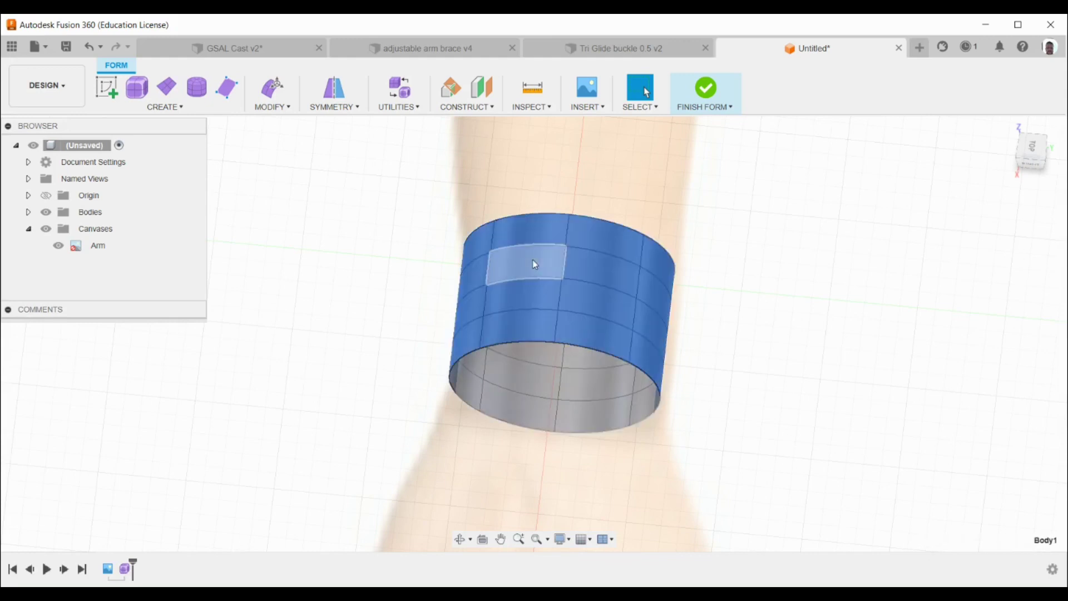
double_click(564, 267)
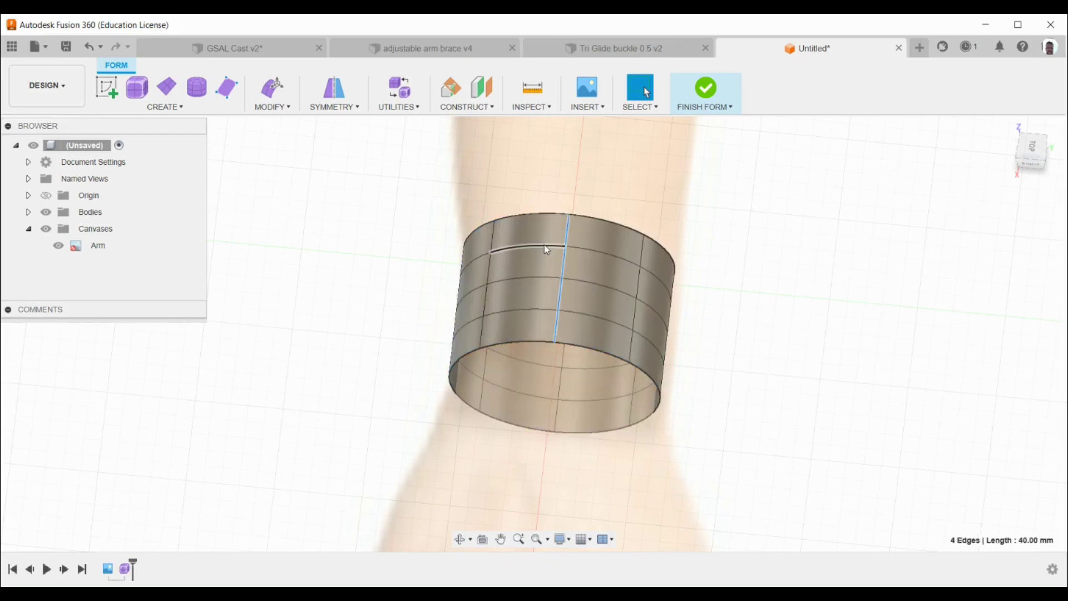
double_click(545, 247)
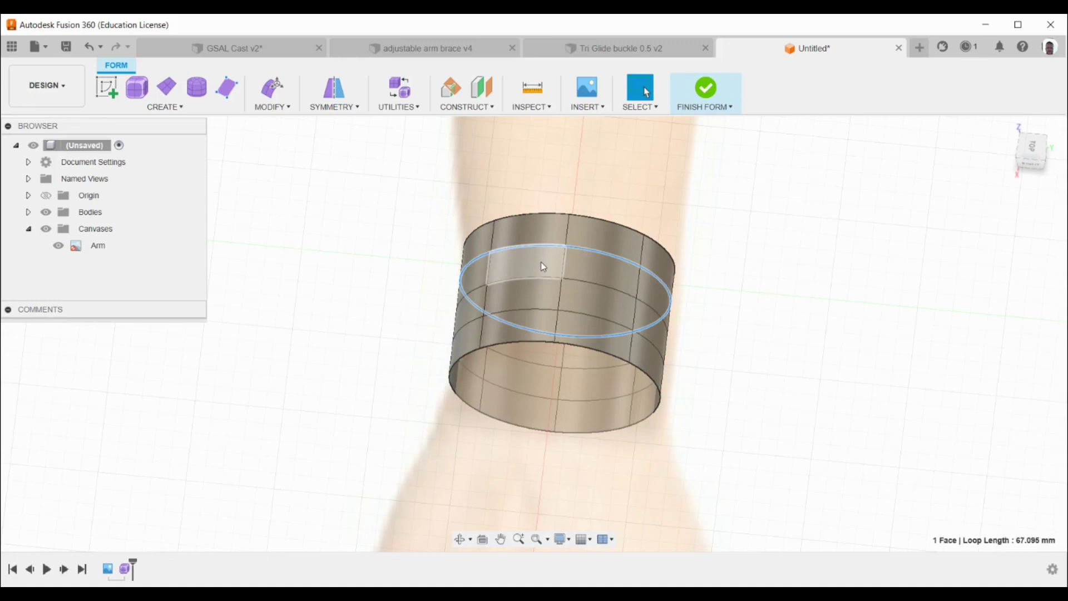
triple_click(544, 267)
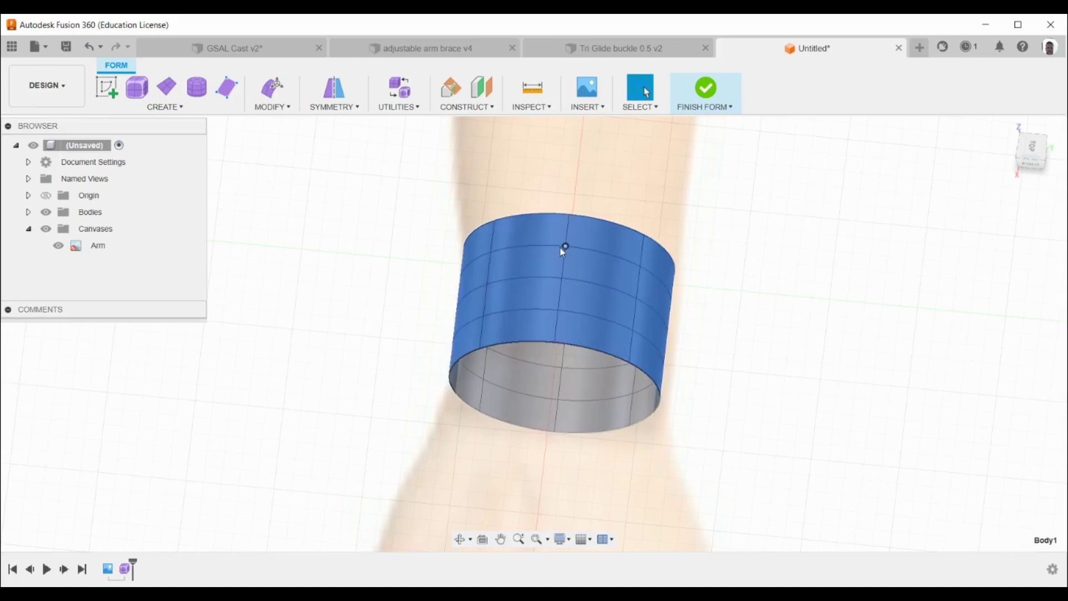
- Select four band faces together, then clear the selection
left_click(549, 233)
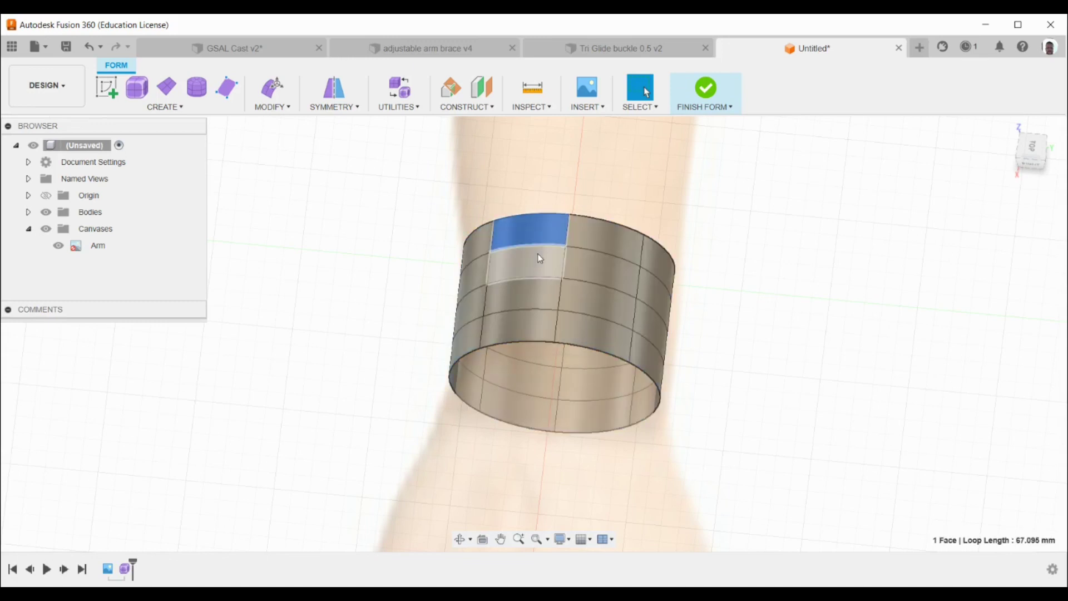
left_click(537, 256, "shift")
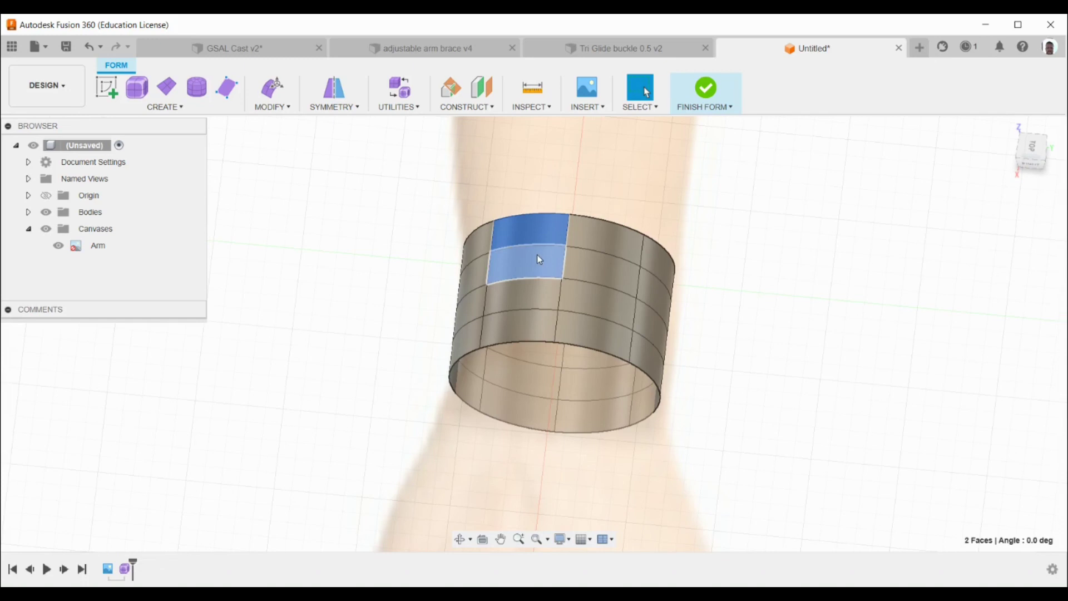
left_click(581, 271, "shift")
left_click(577, 236, "shift")
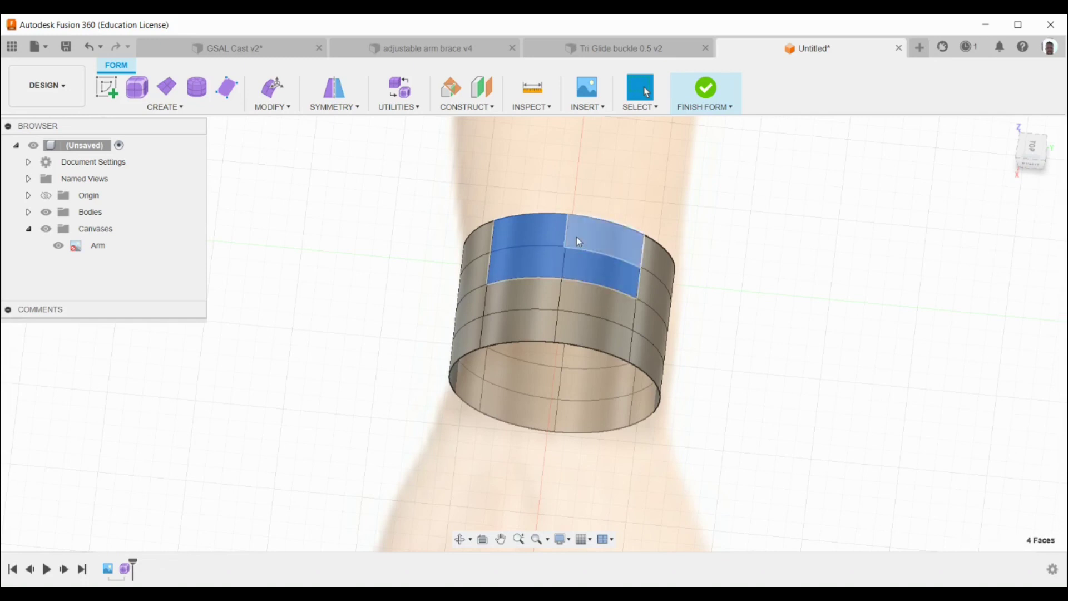
left_click(730, 269)
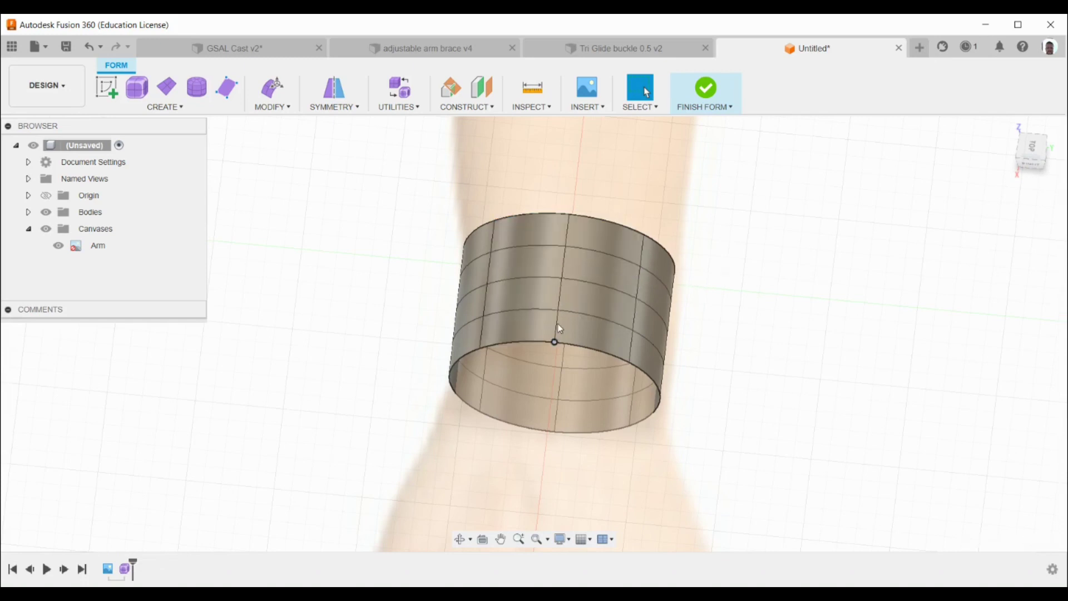
- In top view, drag the band's top edge loop with Edit Form up along the forearm
left_click(1032, 149)
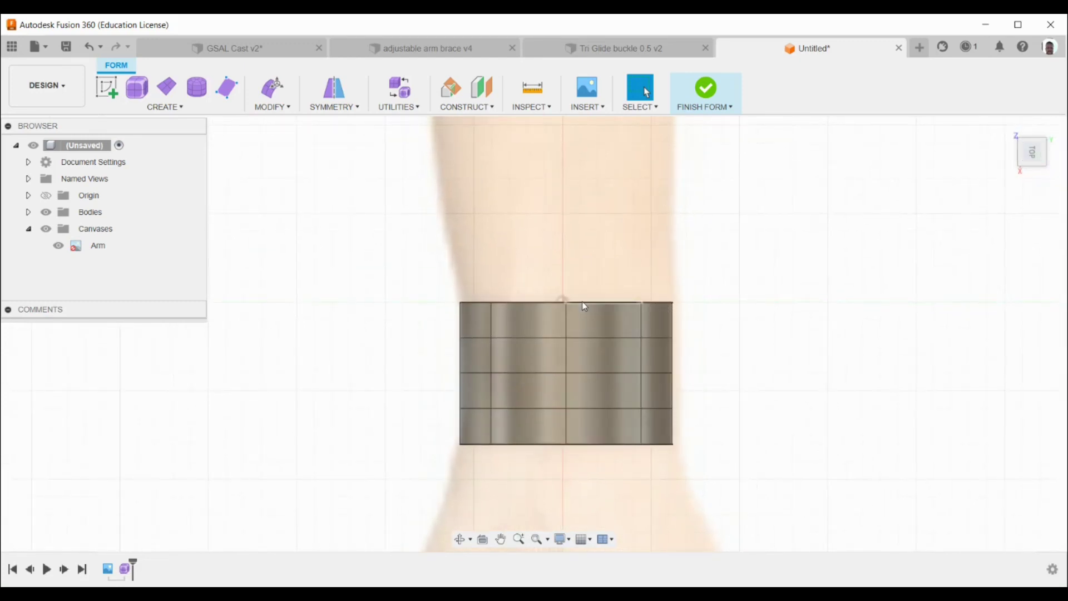
double_click(583, 303)
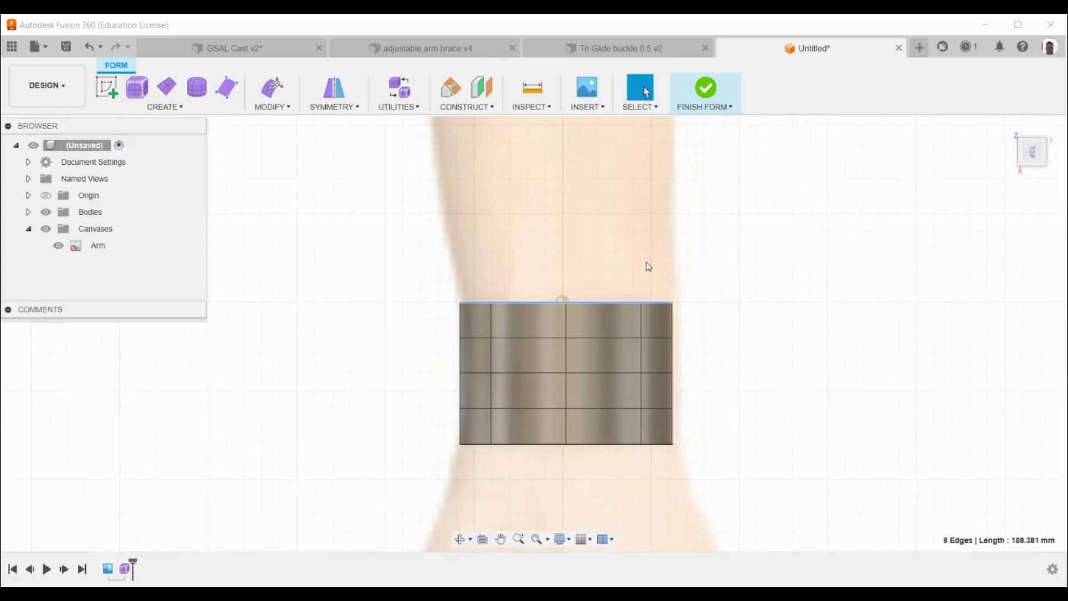
key("e")
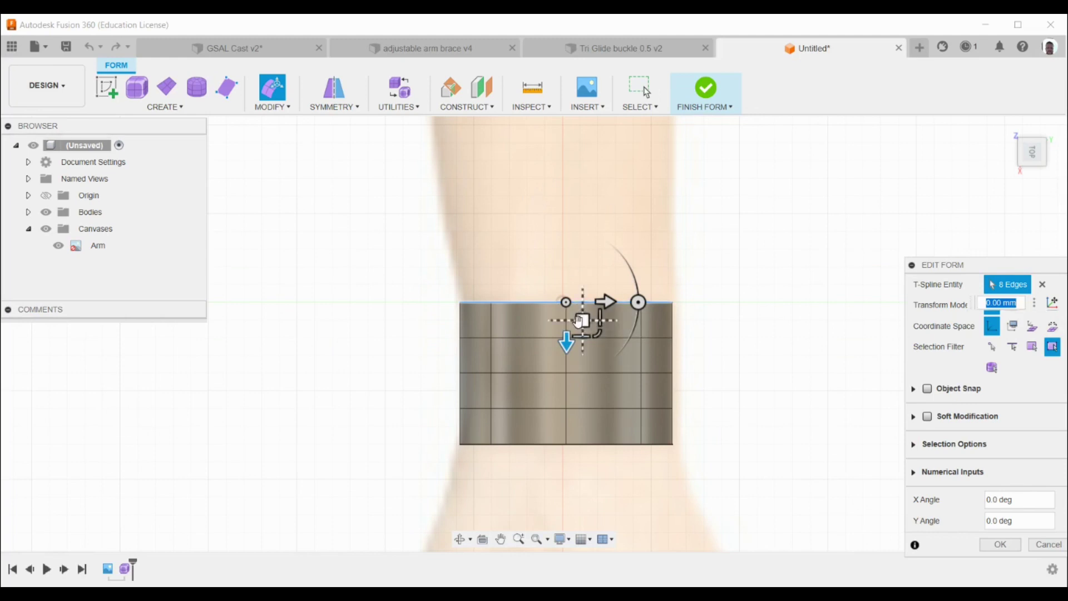
left_click_drag(567, 350, 576, 277)
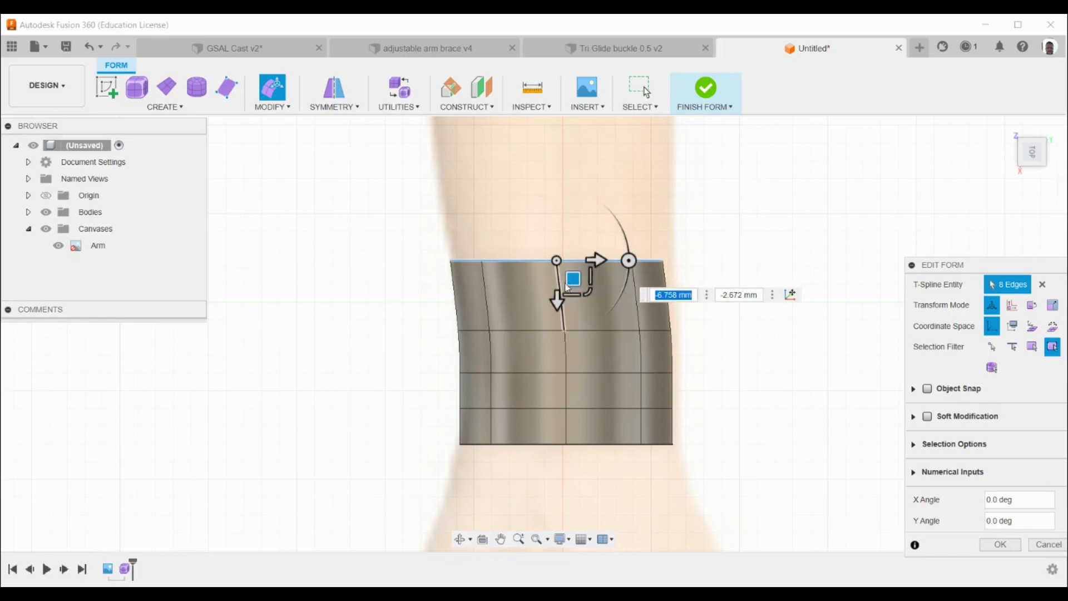
left_click_drag(571, 279, 555, 178)
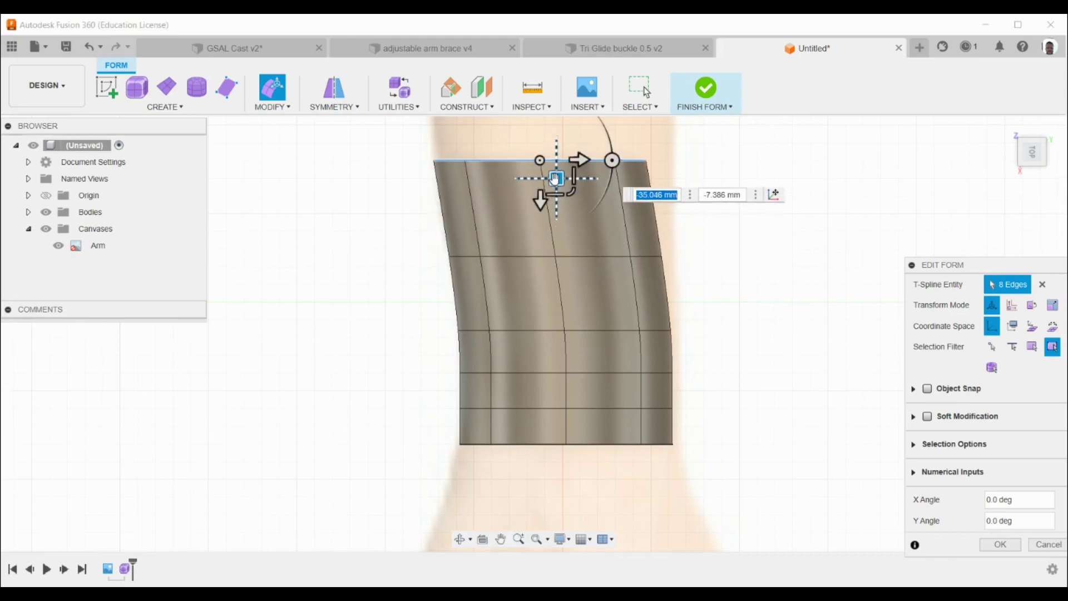
scroll(567, 172, "down", 5)
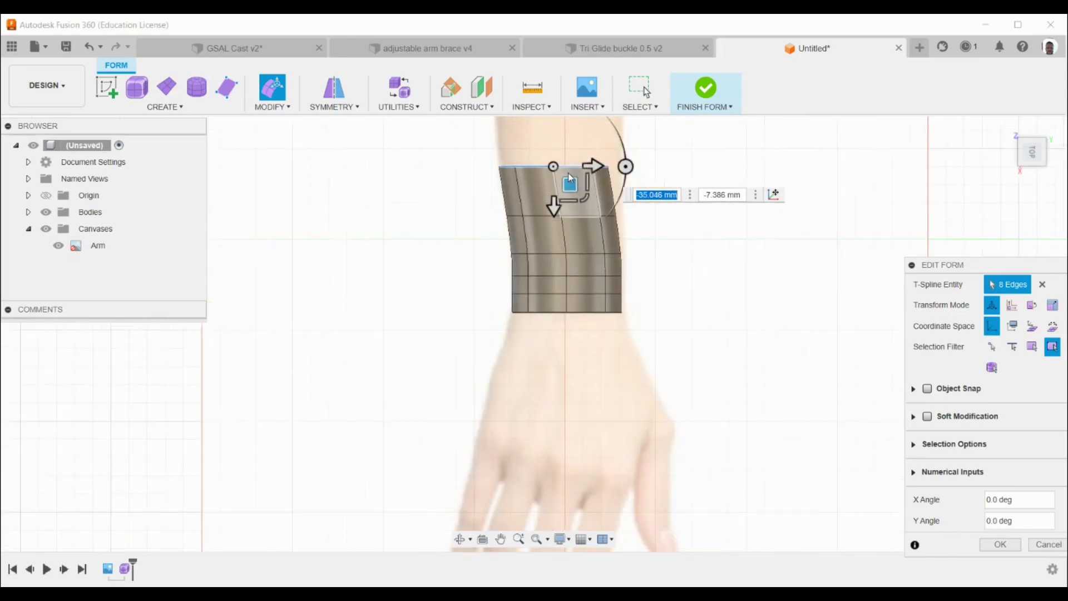
middle_click_drag(567, 171, 571, 321)
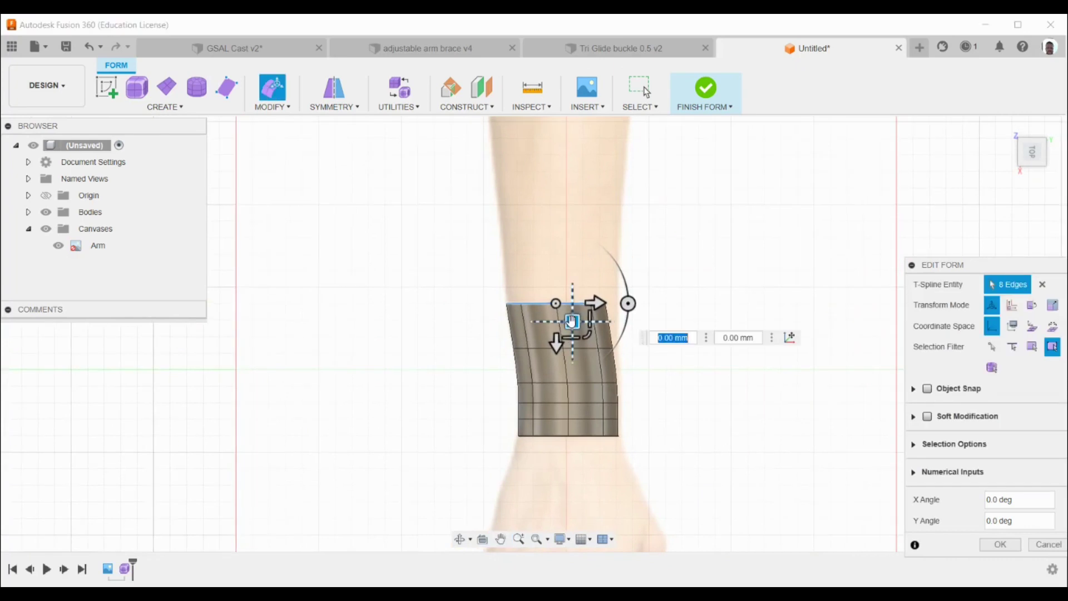
left_click_drag(571, 322, 567, 259)
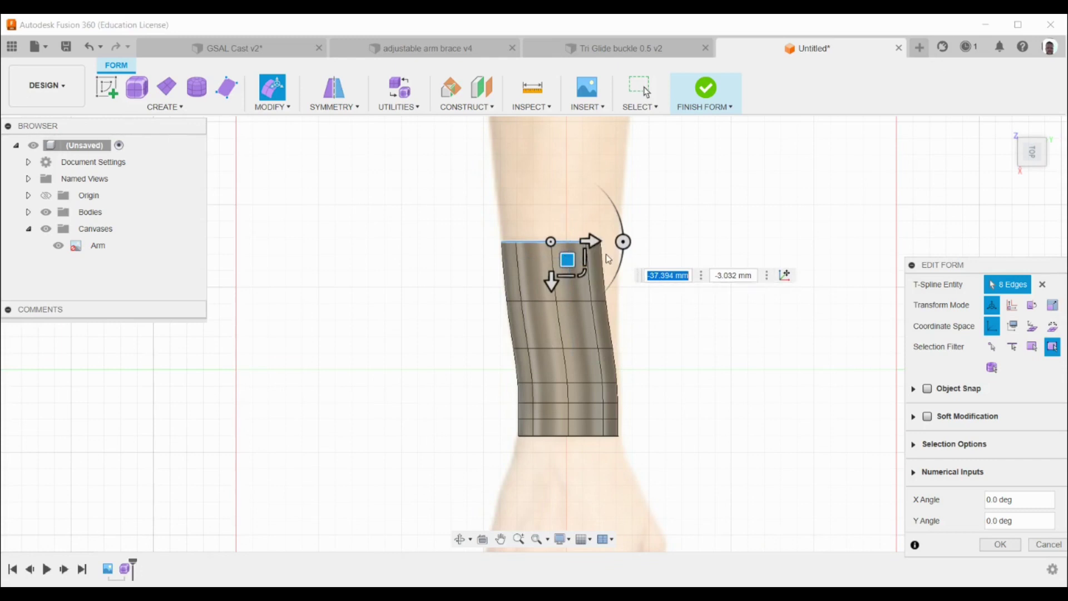
left_click(607, 302)
- Push three right-side sleeve vertices outward, then check the shape from isometric and Back views
left_click_drag(621, 319, 649, 321)
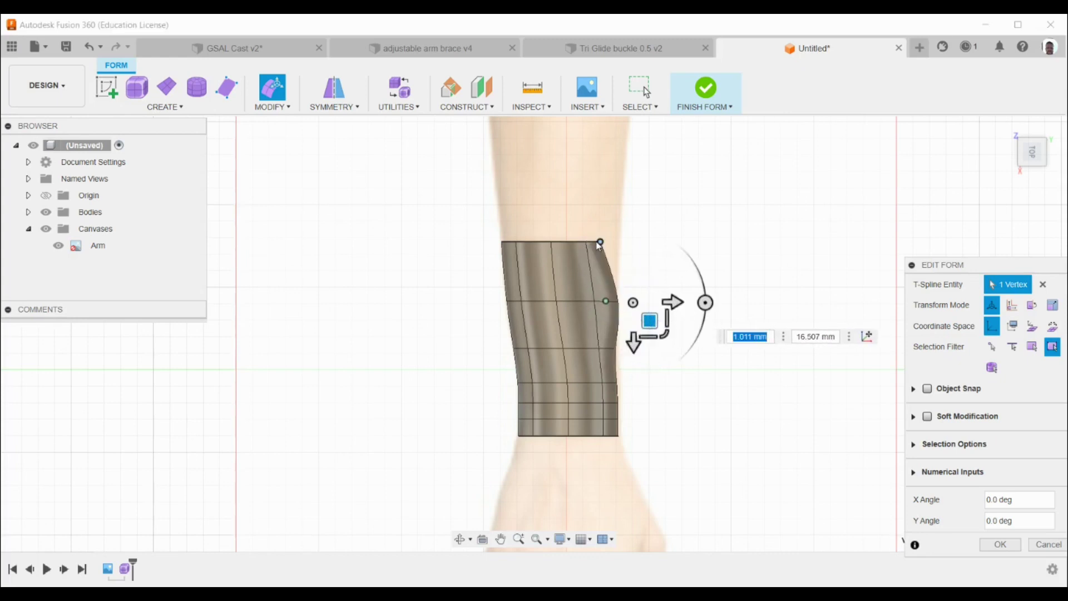
left_click(601, 243)
left_click_drag(616, 249, 649, 255)
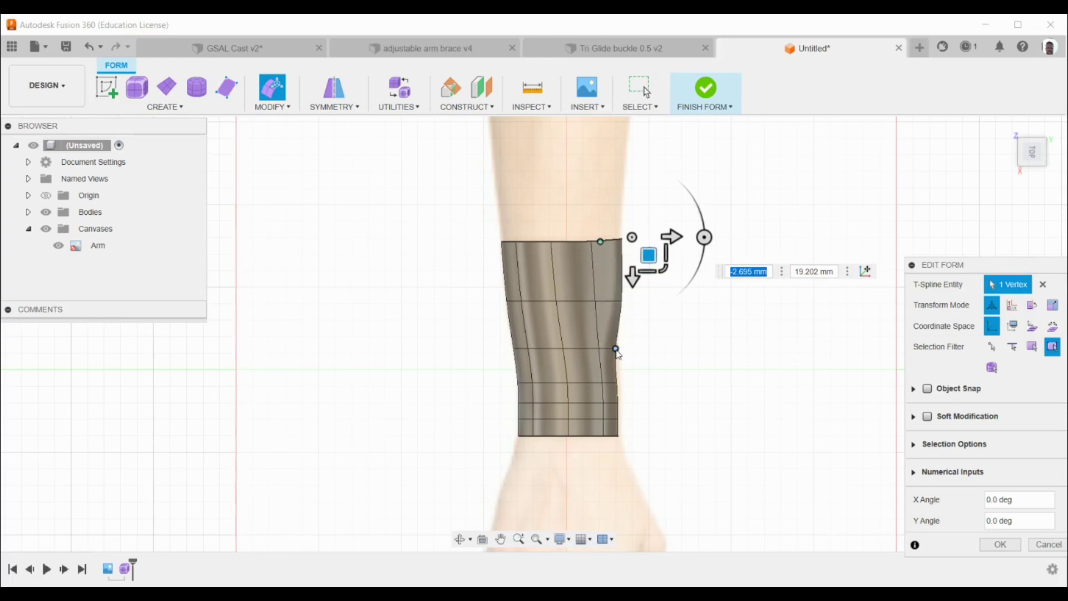
left_click(616, 350)
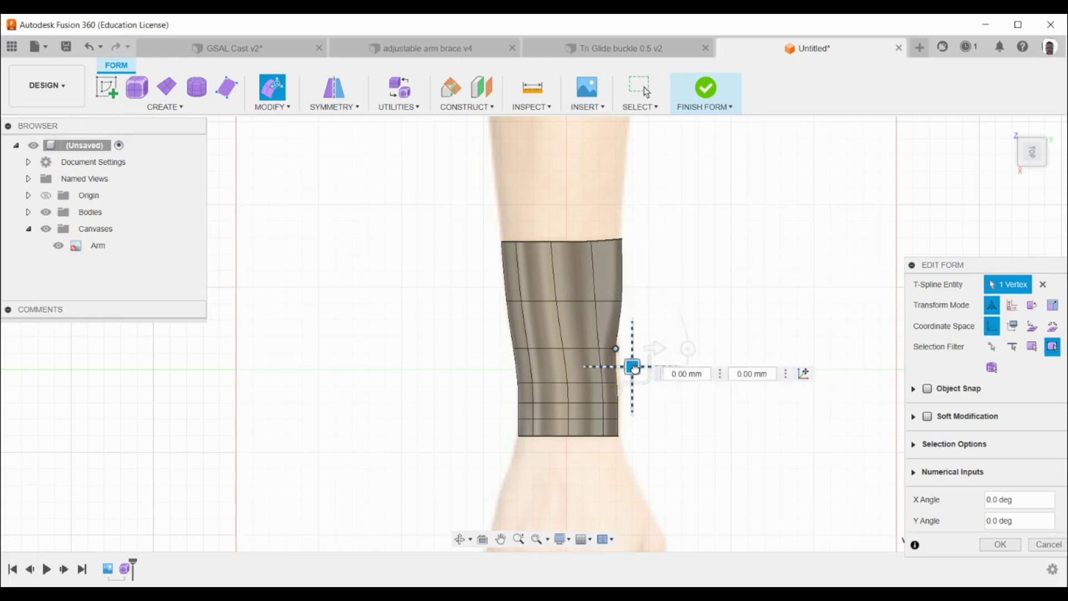
left_click_drag(635, 368, 637, 368)
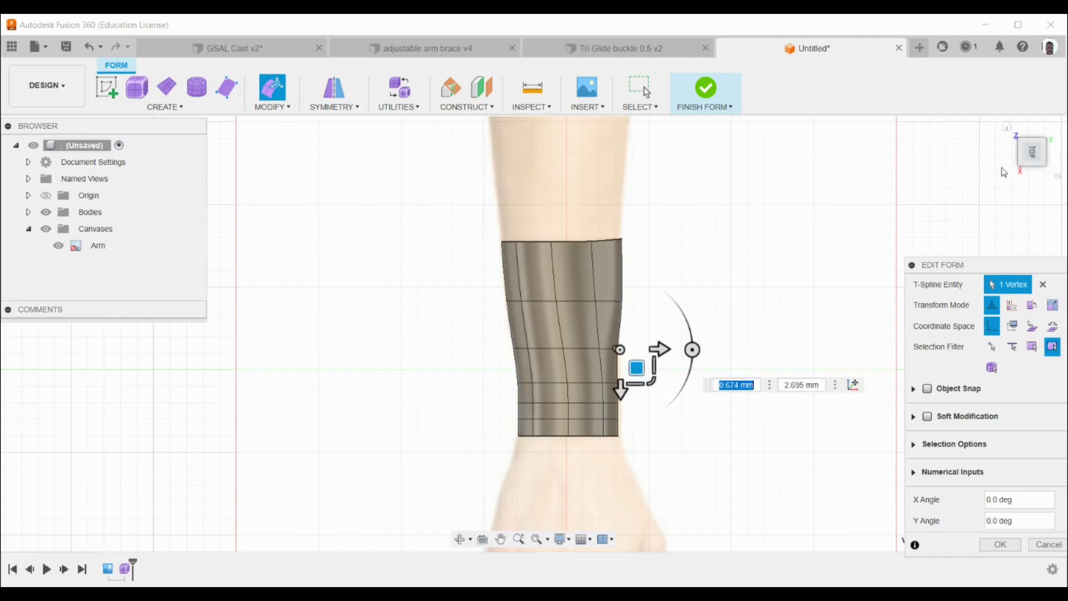
left_click(1033, 166)
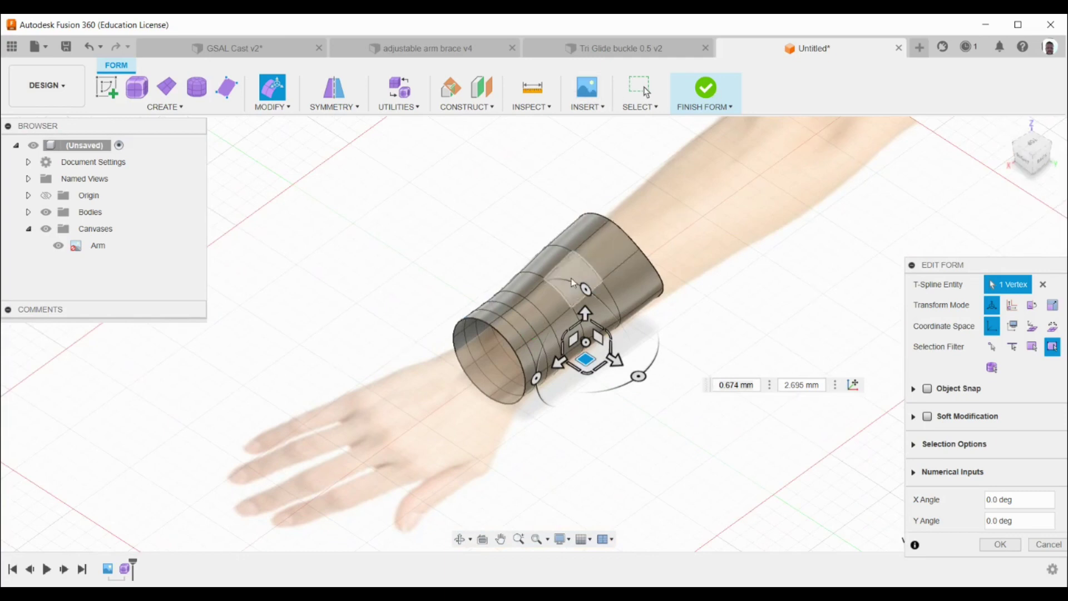
left_click(1041, 165)
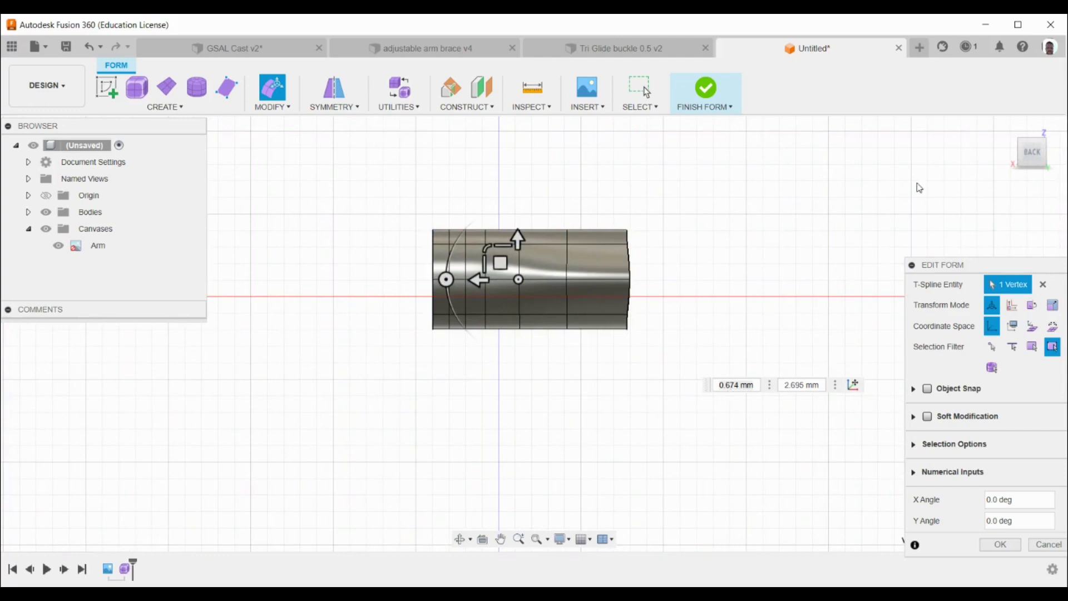
- From the top view, drag the sleeve's wrist-end edge loop about 25 mm toward the hand
key("Escape")
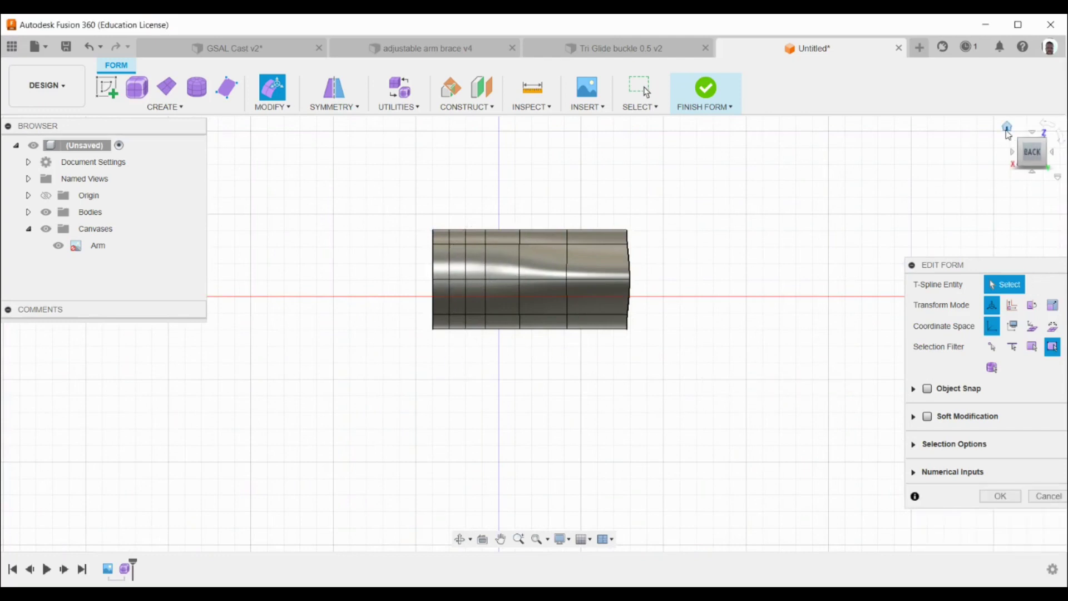
left_click(1007, 129)
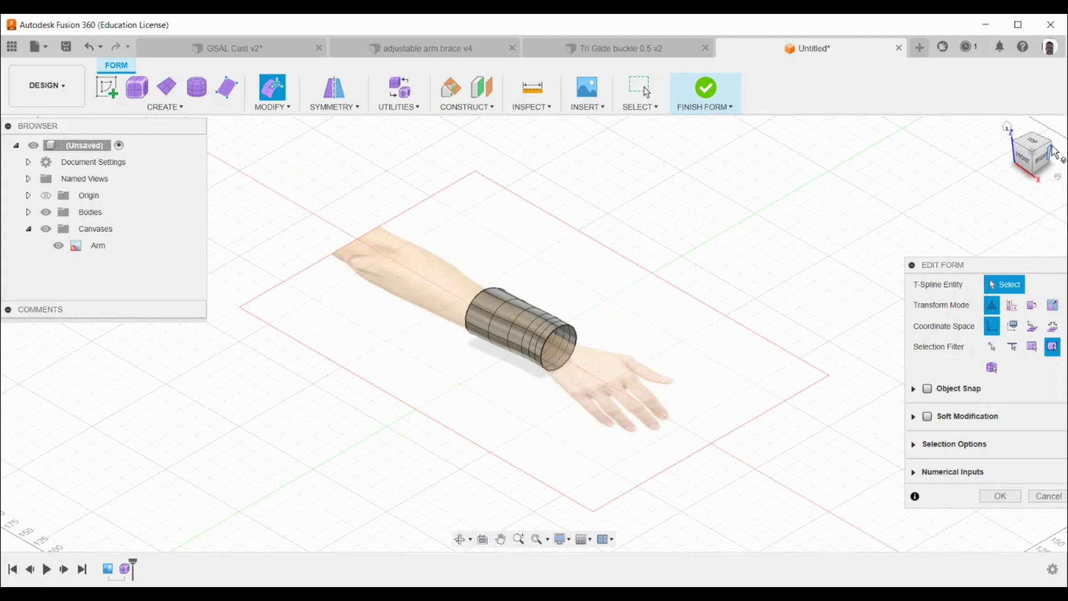
left_click(1032, 143)
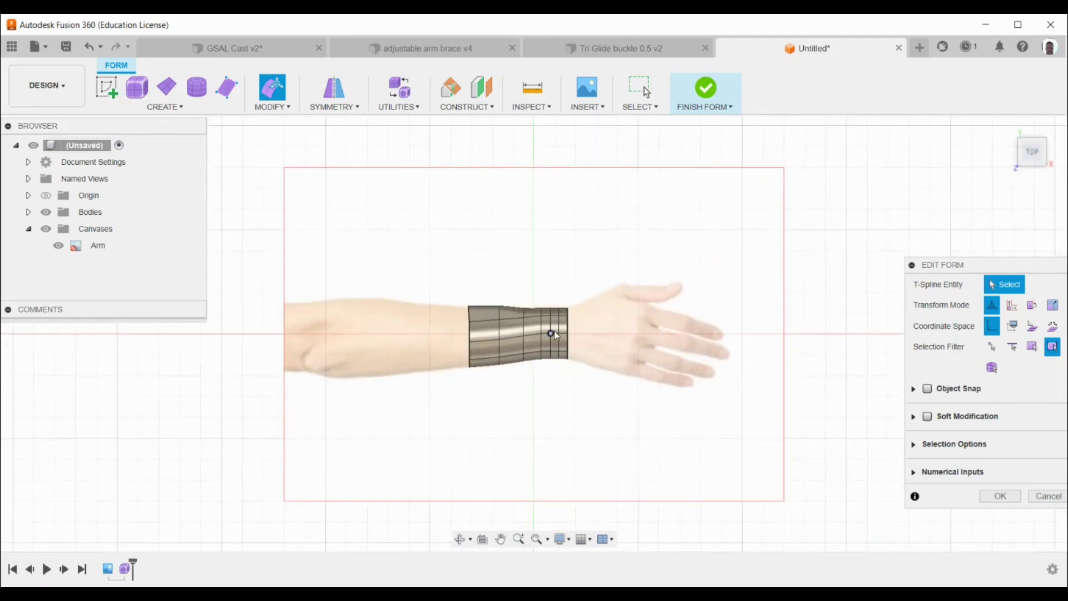
scroll(553, 331, "up", 5)
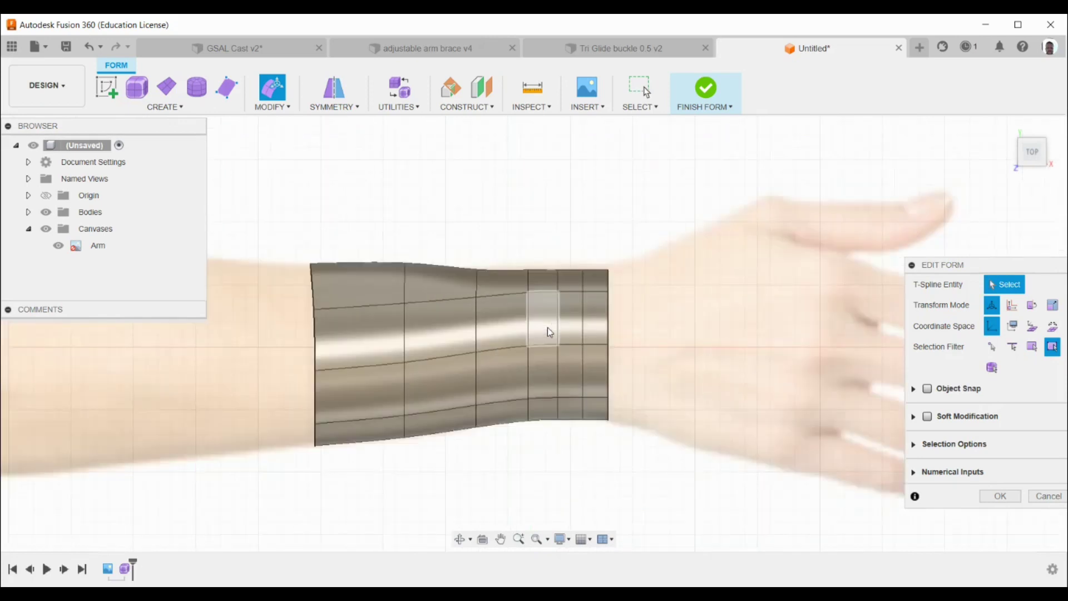
double_click(624, 325)
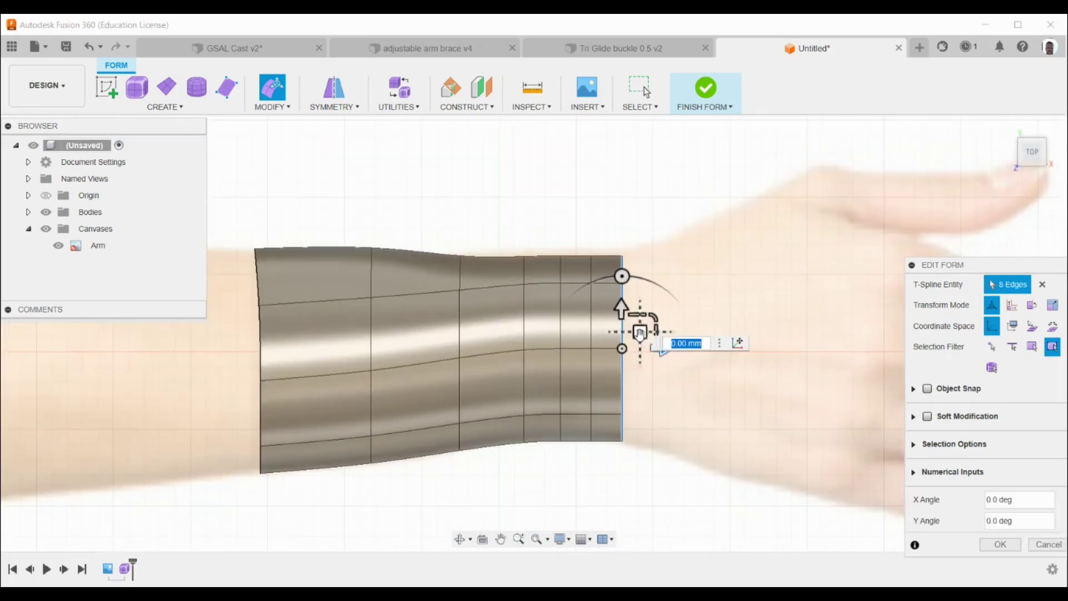
left_click_drag(640, 333, 762, 282)
- Pull the sleeve end's bottom corner and two bottom-edge vertices down and outward
left_click(746, 392)
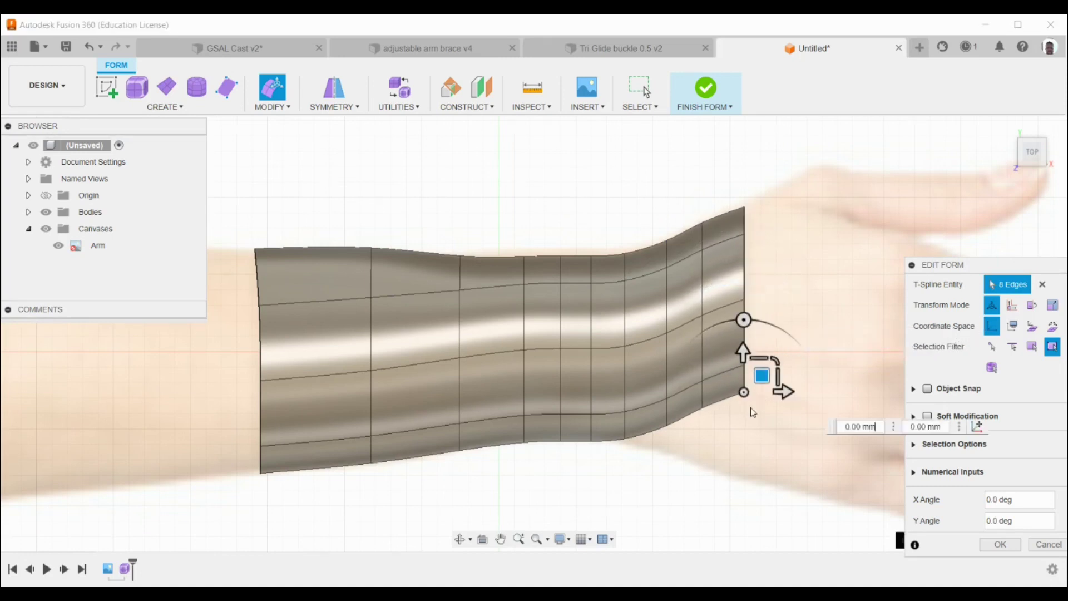
left_click_drag(759, 376, 782, 526)
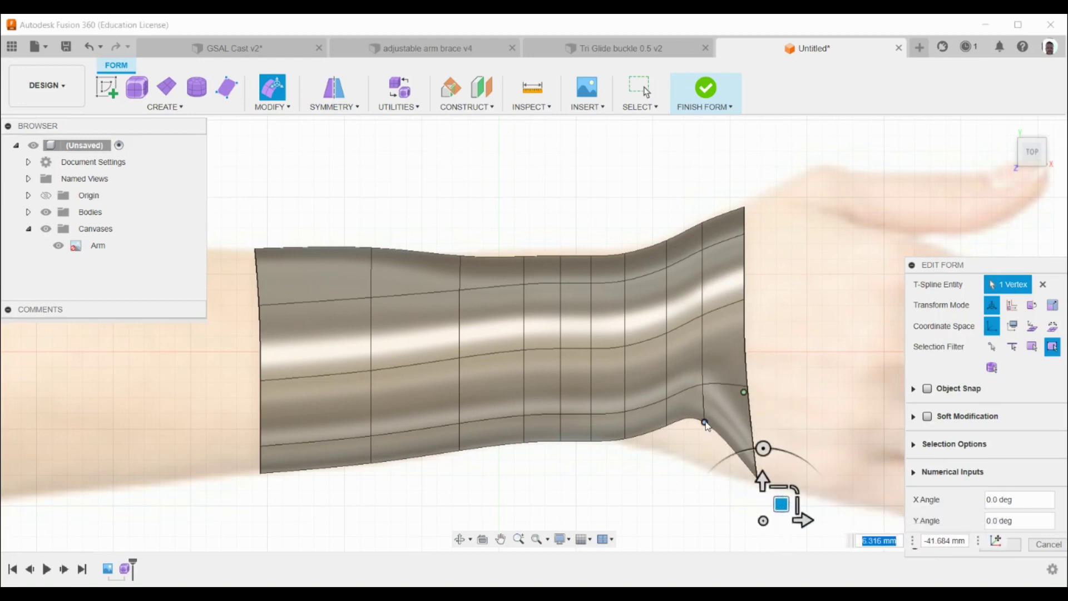
left_click(704, 418)
left_click_drag(721, 415, 732, 507)
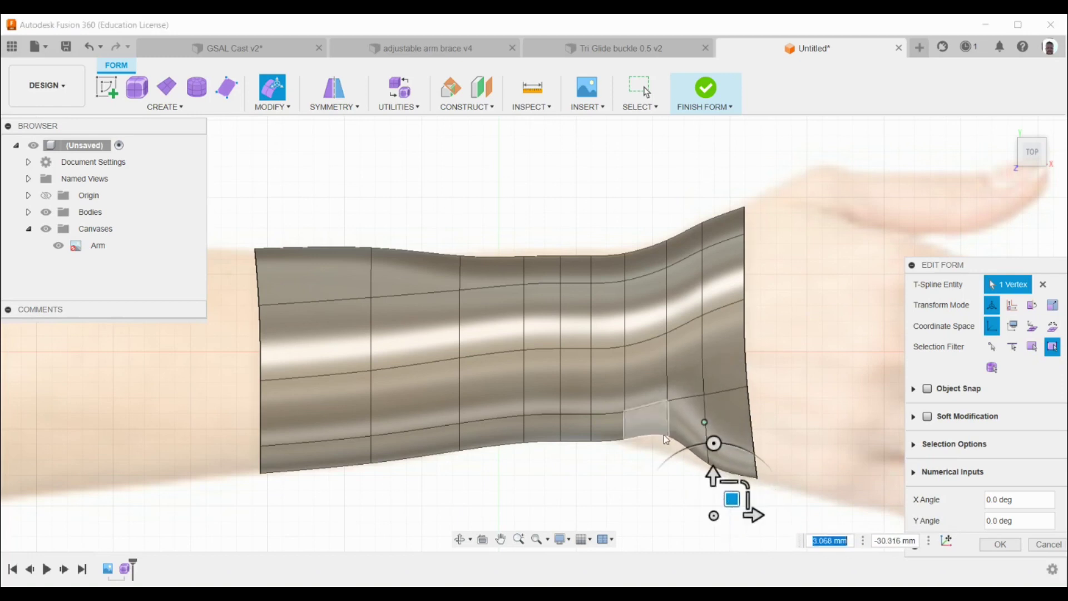
left_click(684, 421)
left_click_drag(684, 421, 686, 454)
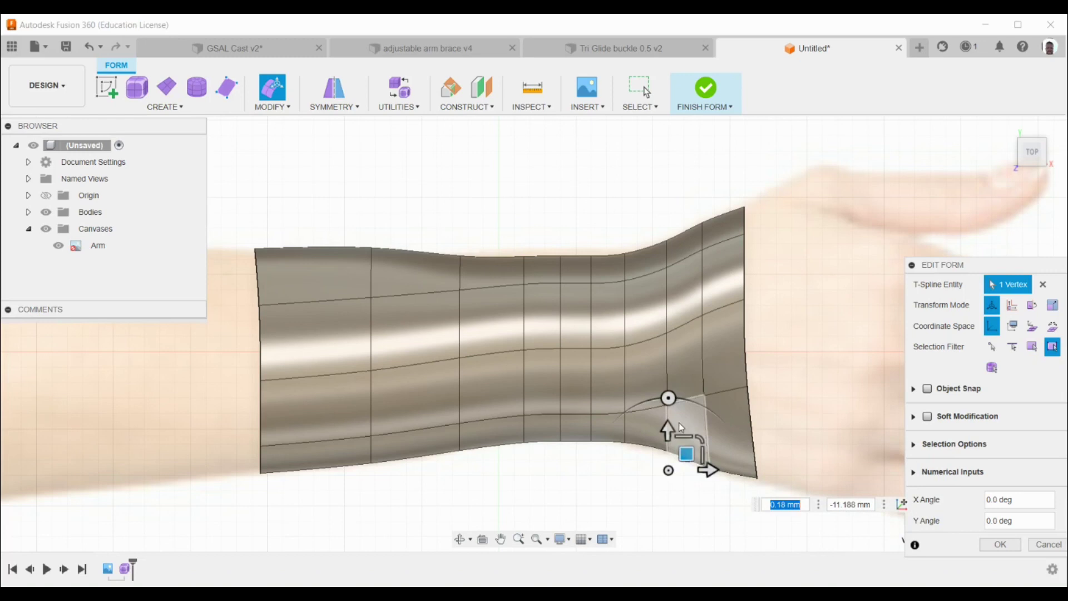
- Raise two top-edge vertices near the wrist by about 1.6 mm and 1.4 mm
left_click(525, 257)
left_click_drag(543, 235, 543, 238)
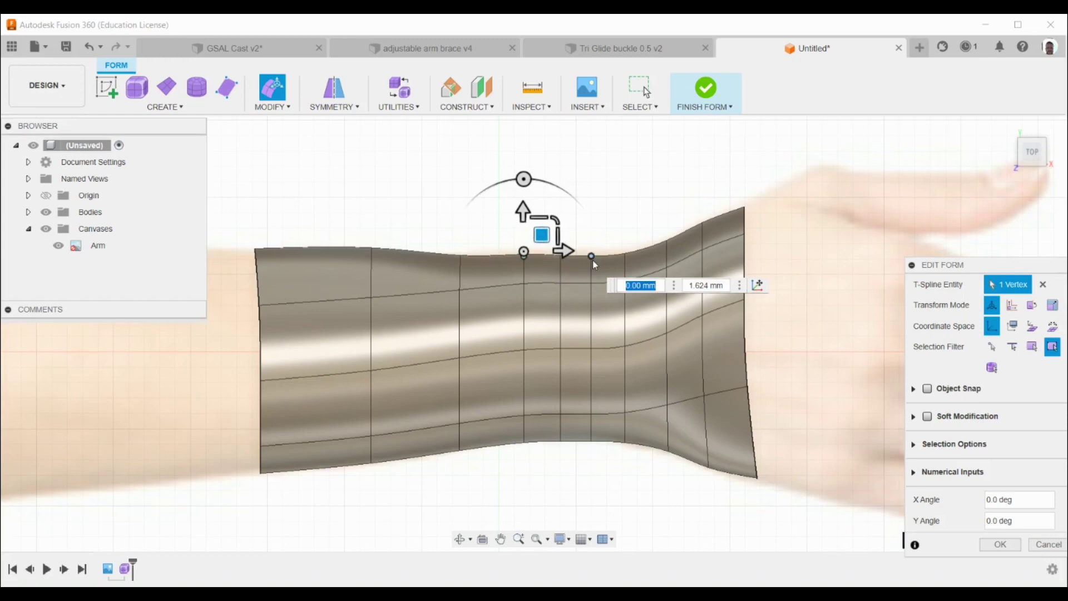
left_click(592, 257)
left_click_drag(609, 240, 609, 238)
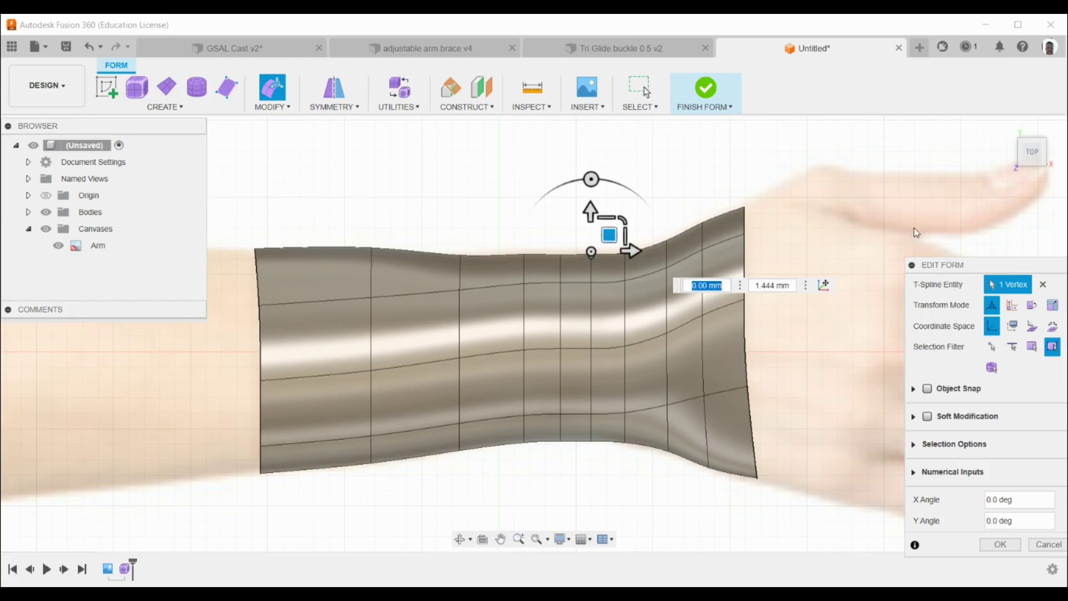
- Alt-drag the sleeve's right boundary edge to extrude new faces toward the hand
left_click(746, 264)
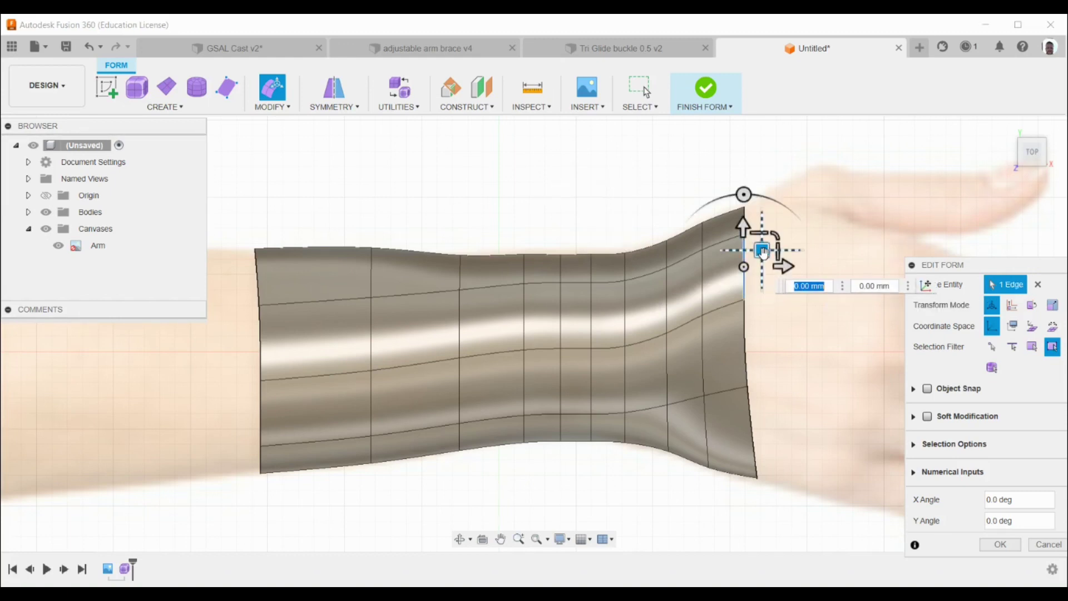
left_click_drag(763, 253, 890, 245, "alt")
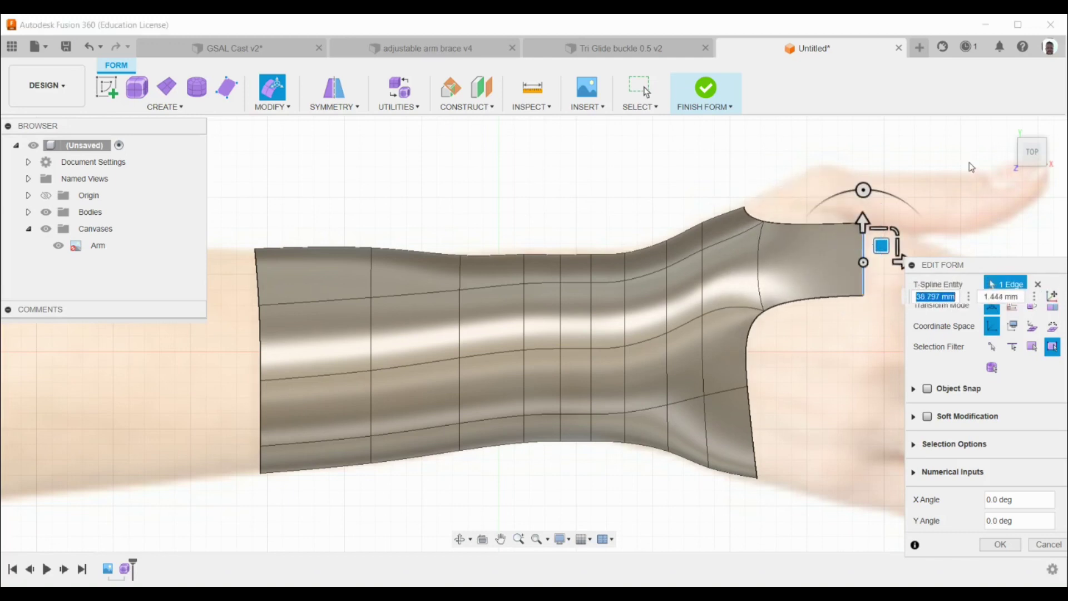
left_click(1034, 147)
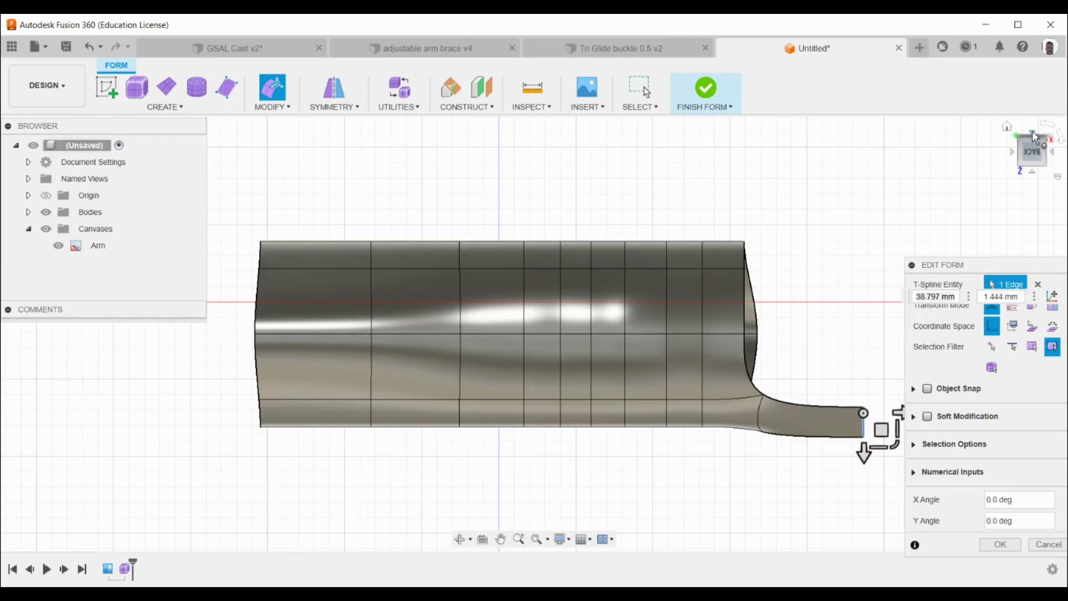
left_click(1034, 137)
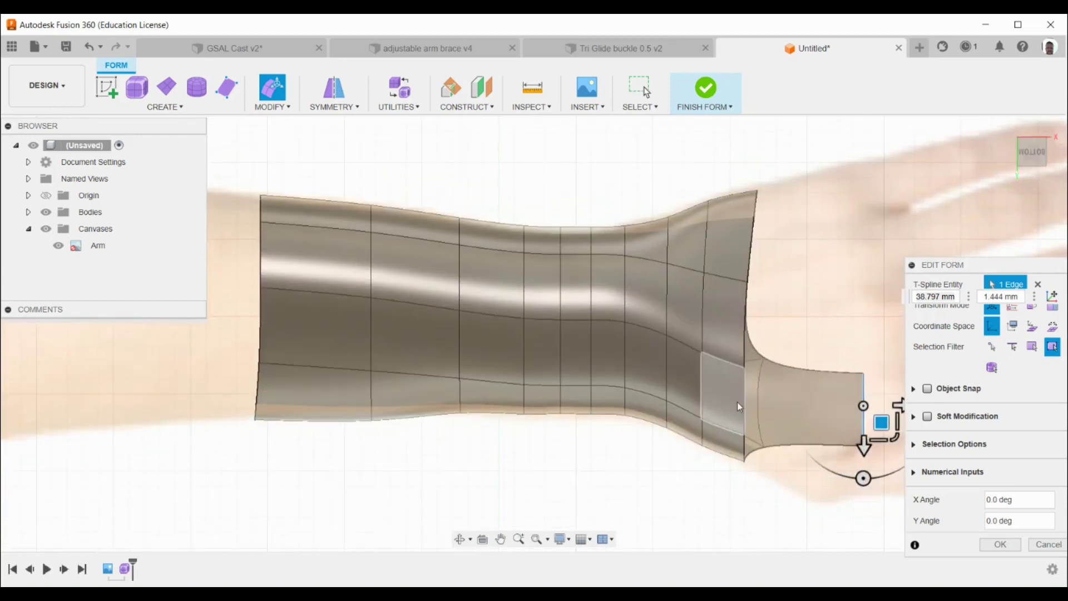
- Stretch the extension's lower edge about 38.8 mm out toward the hand
left_click(744, 400)
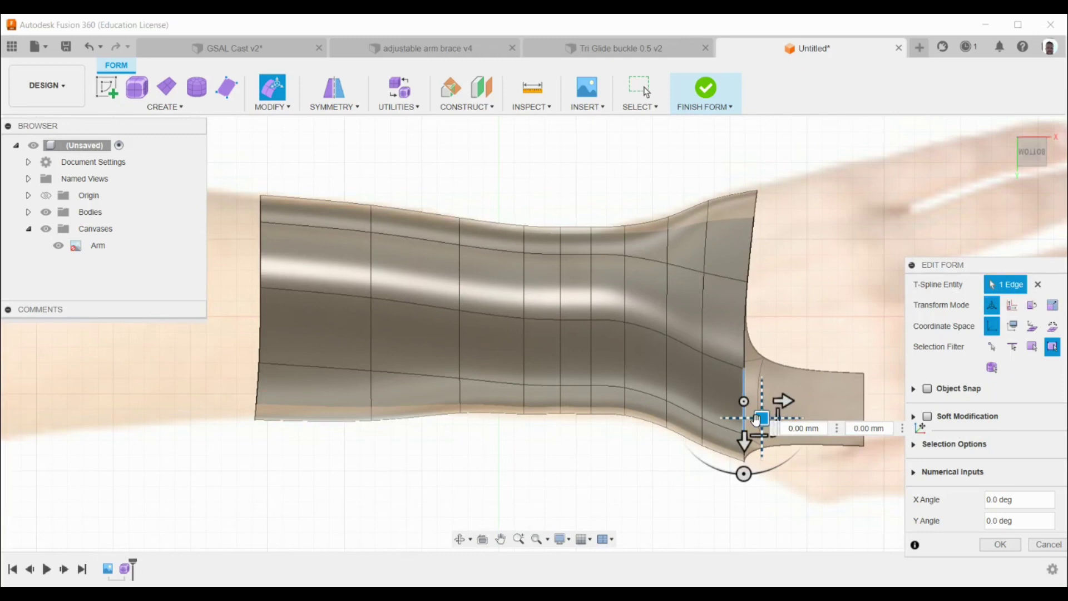
left_click_drag(760, 417, 878, 423)
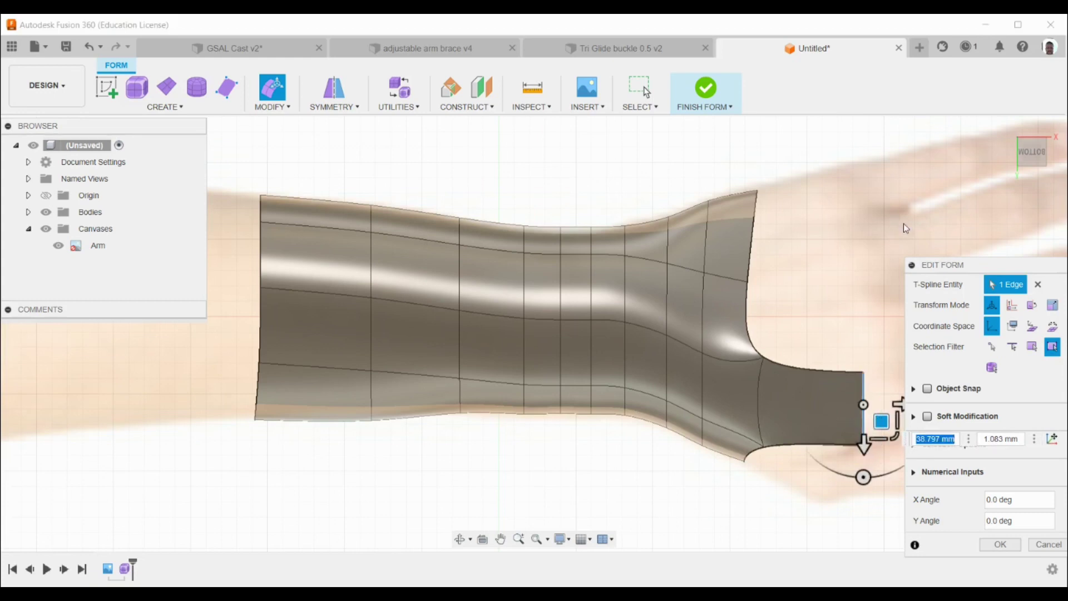
mouse_move(1032, 157)
left_mouse_down()
mouse_move(1012, 178)
mouse_move(1037, 159)
left_mouse_up()
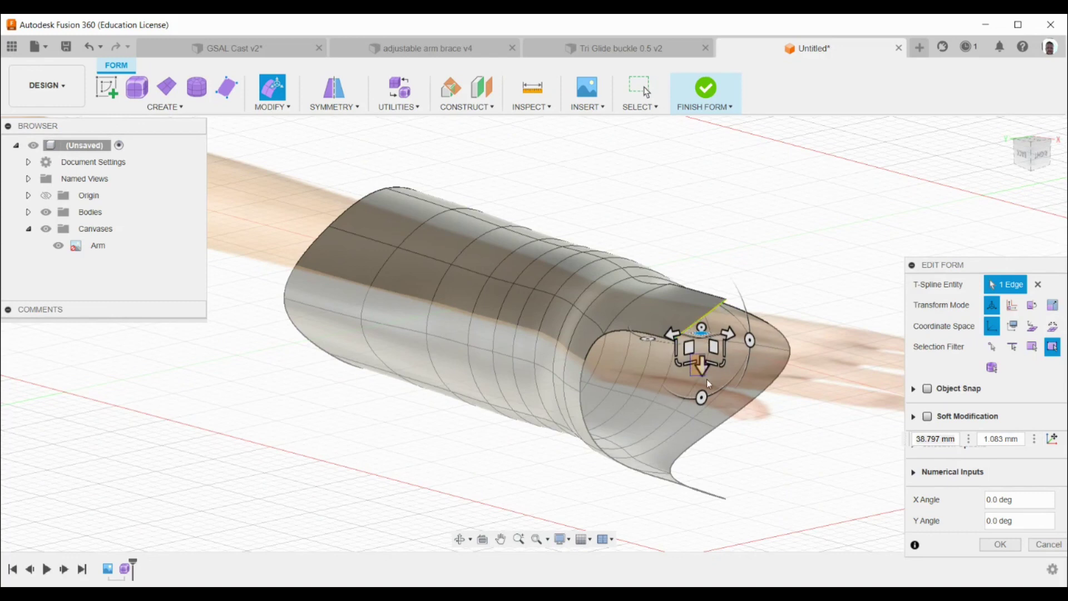
- Fold the extension's lip edge down to form a lower flap
left_click(682, 356)
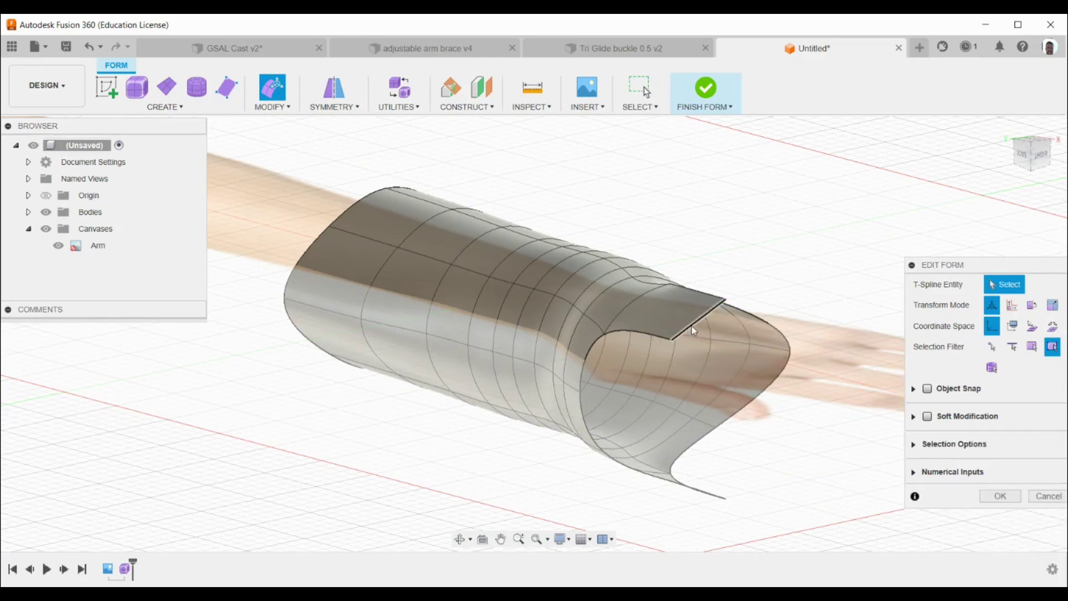
left_click(692, 329)
left_click_drag(686, 338, 700, 413)
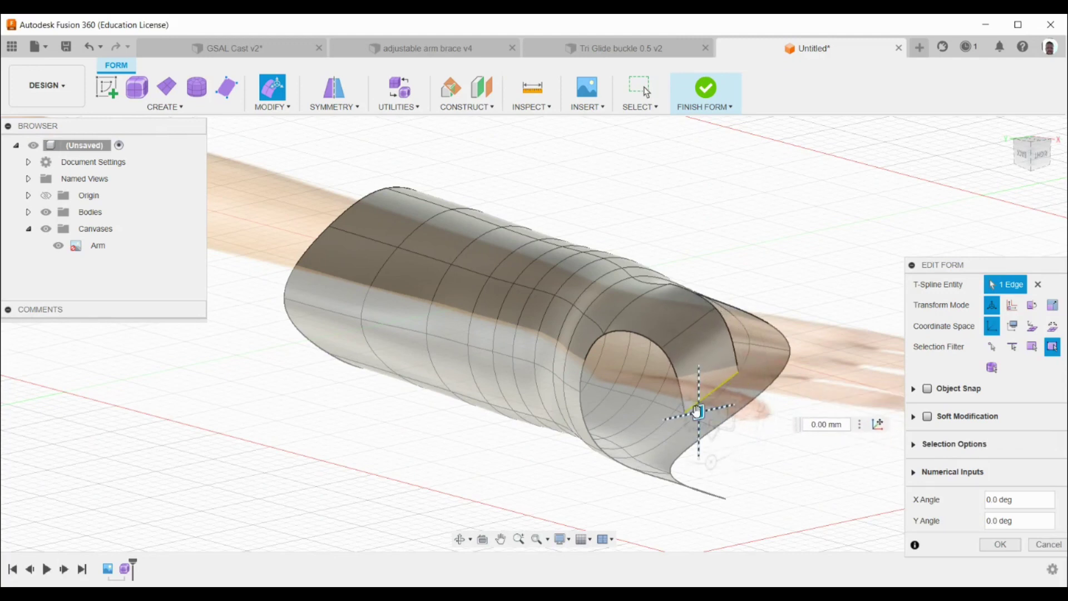
left_click_drag(701, 495, 683, 452)
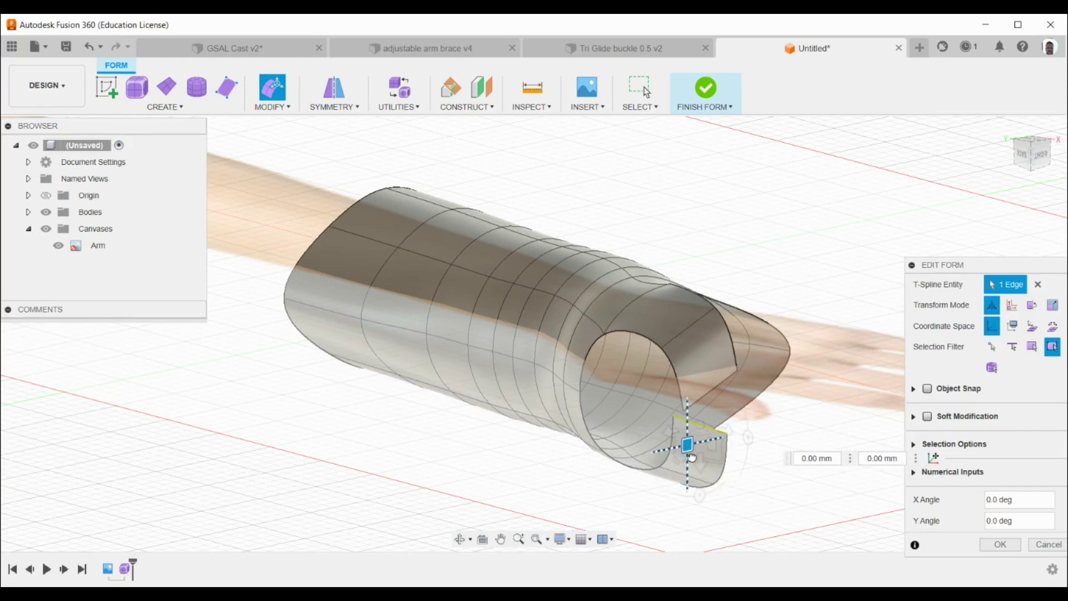
left_click_drag(691, 457, 698, 465)
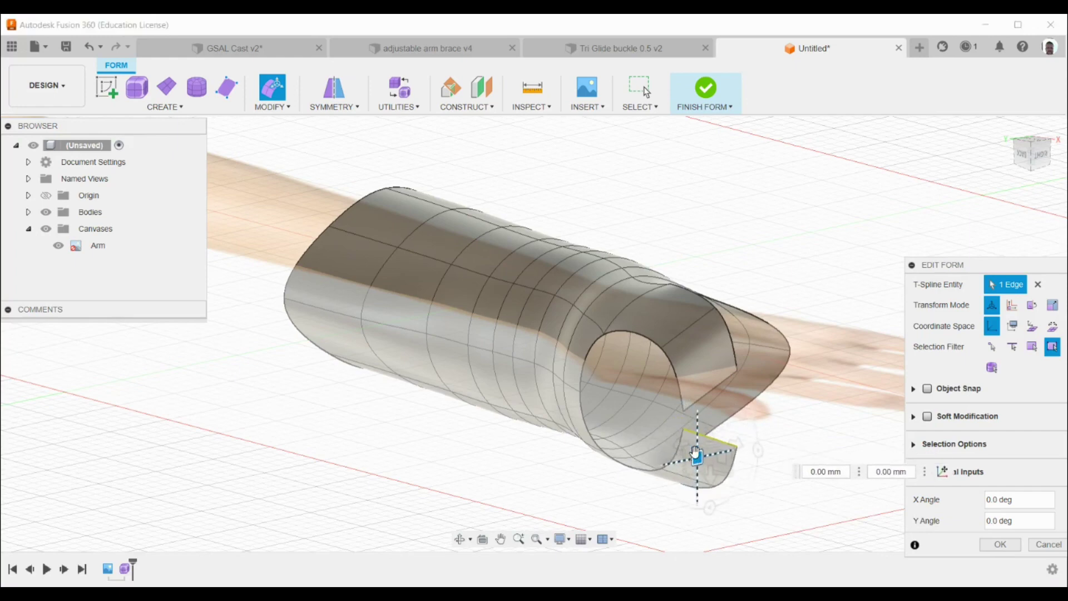
- From the RIGHT view, bend the lower and upper panel vertices toward each other and commit the form edit
left_click(1047, 161)
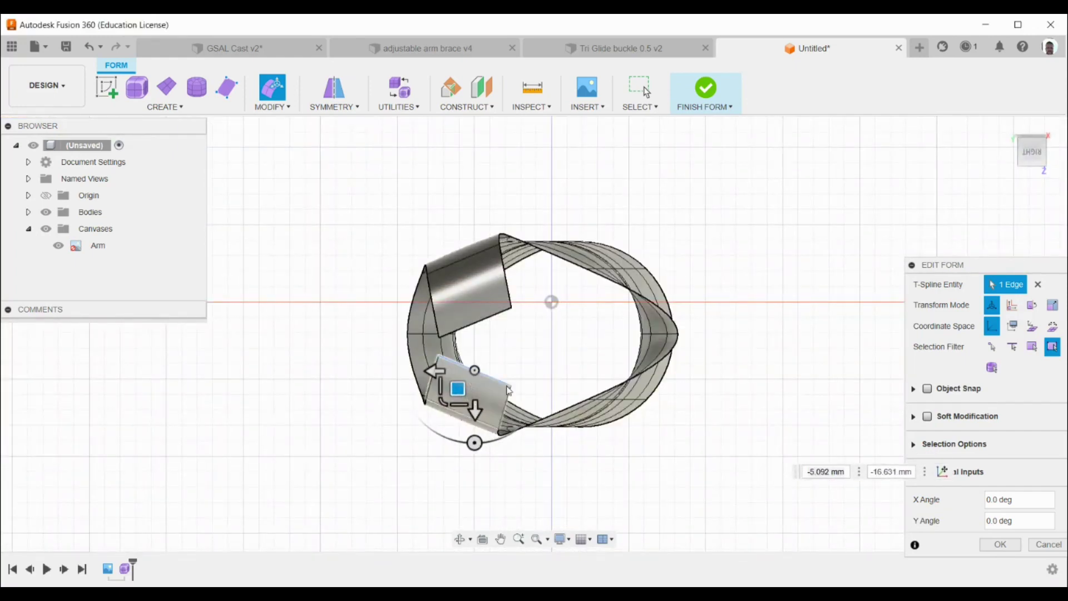
left_click(495, 403)
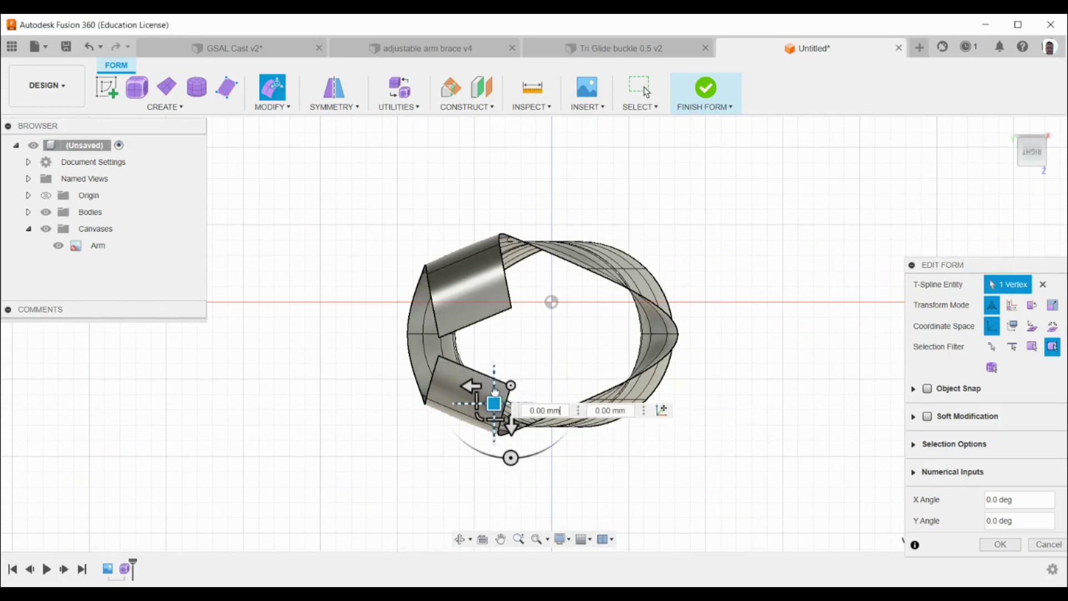
left_click_drag(498, 401, 497, 365)
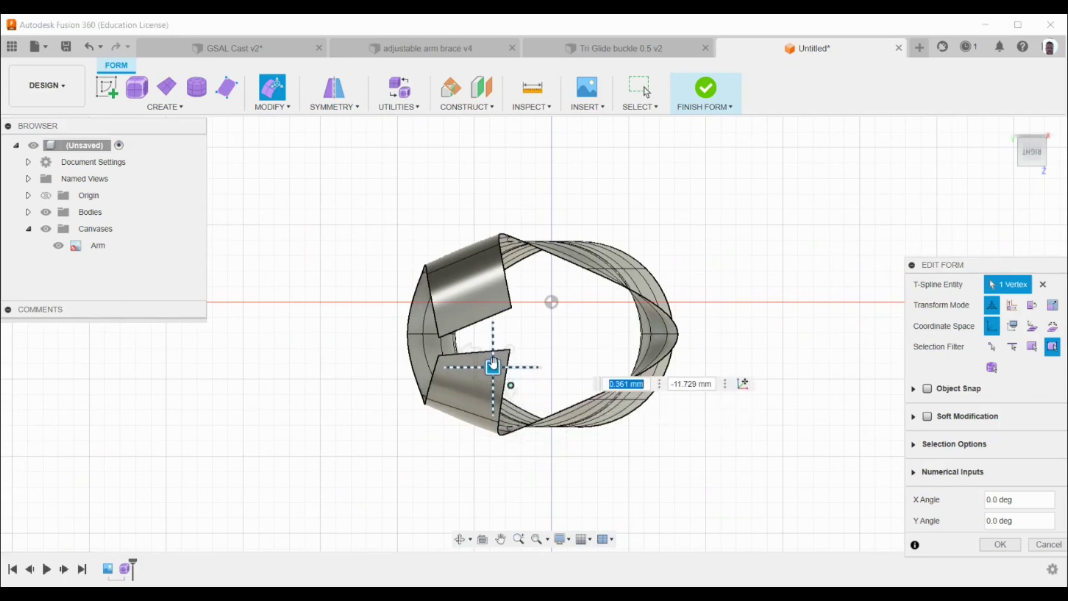
left_click(512, 310)
left_click_drag(493, 325, 495, 344)
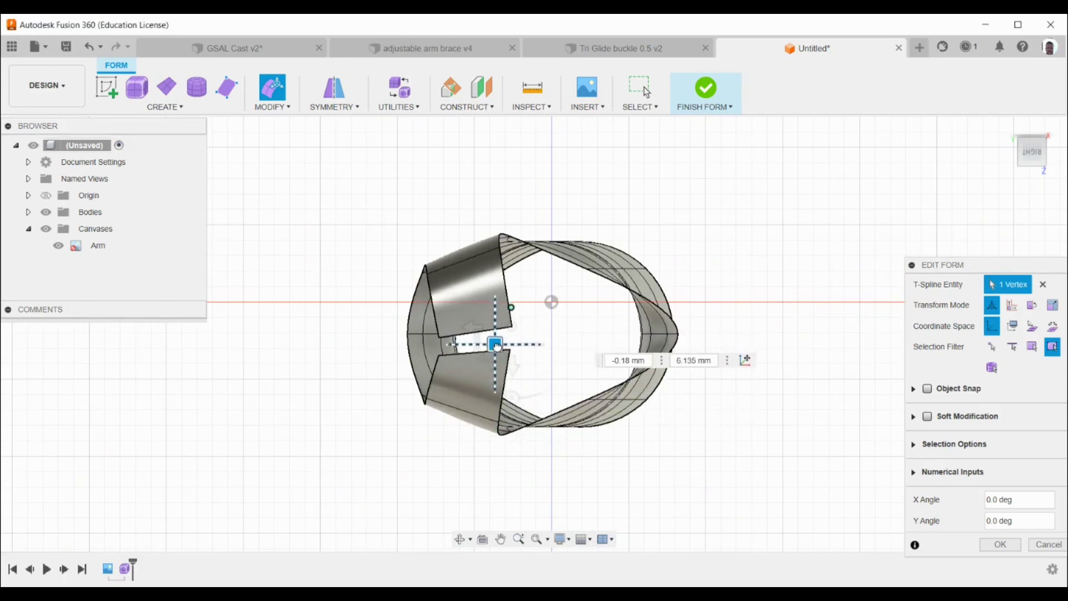
left_click(992, 544)
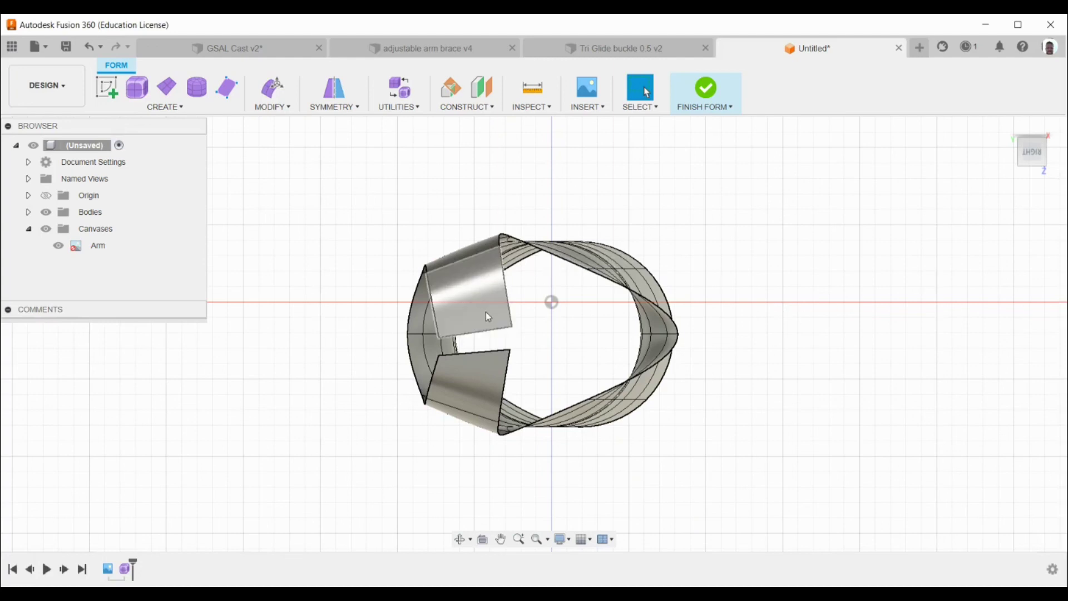
- Merge the upper and lower gap edges with Merge Edge into one continuous side
left_click(483, 332)
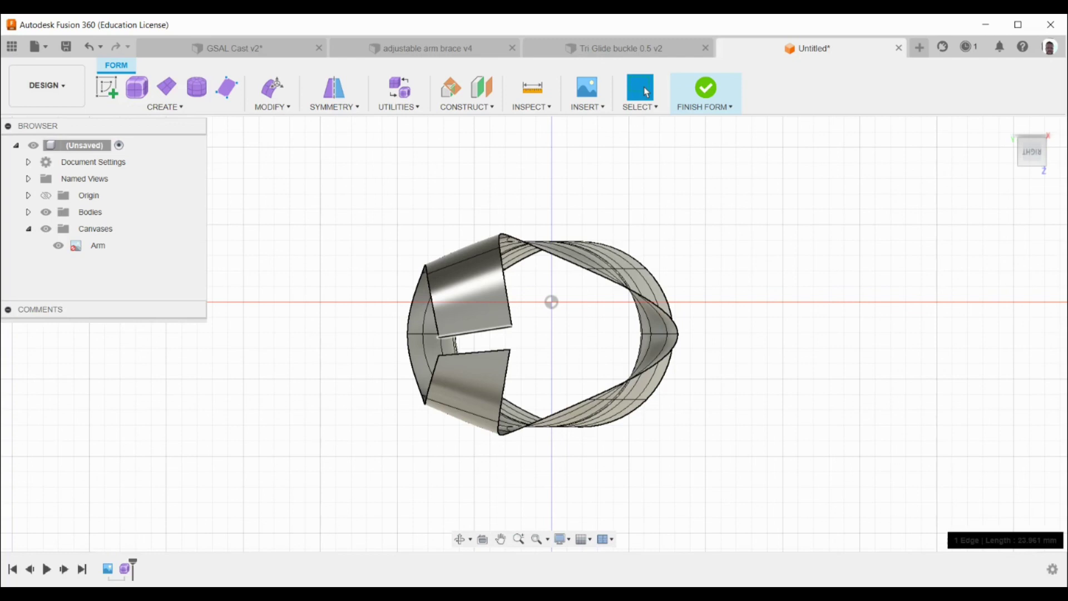
key("e")
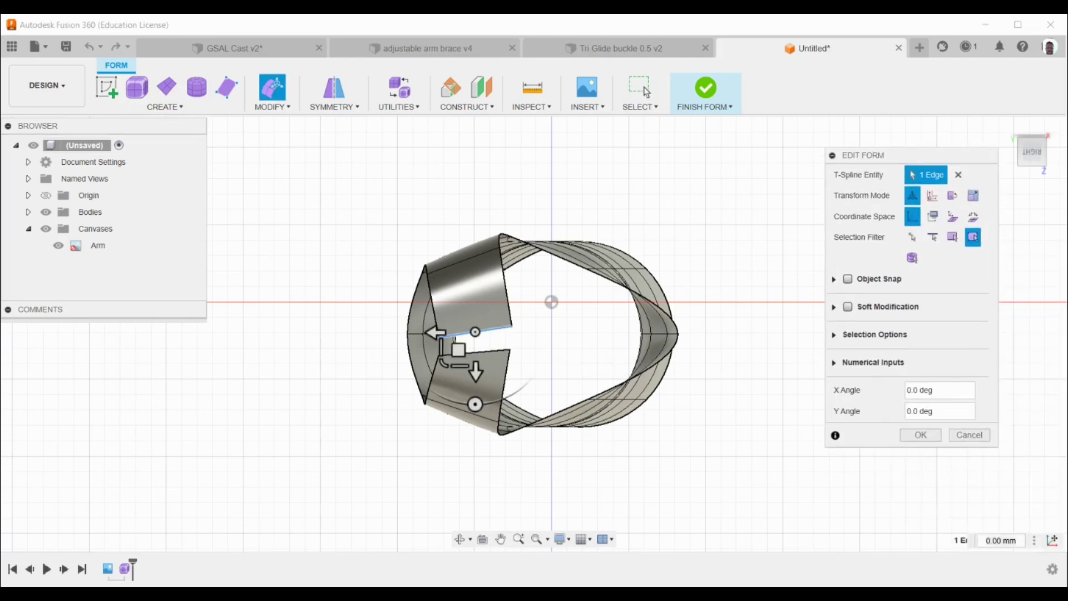
left_click(920, 435)
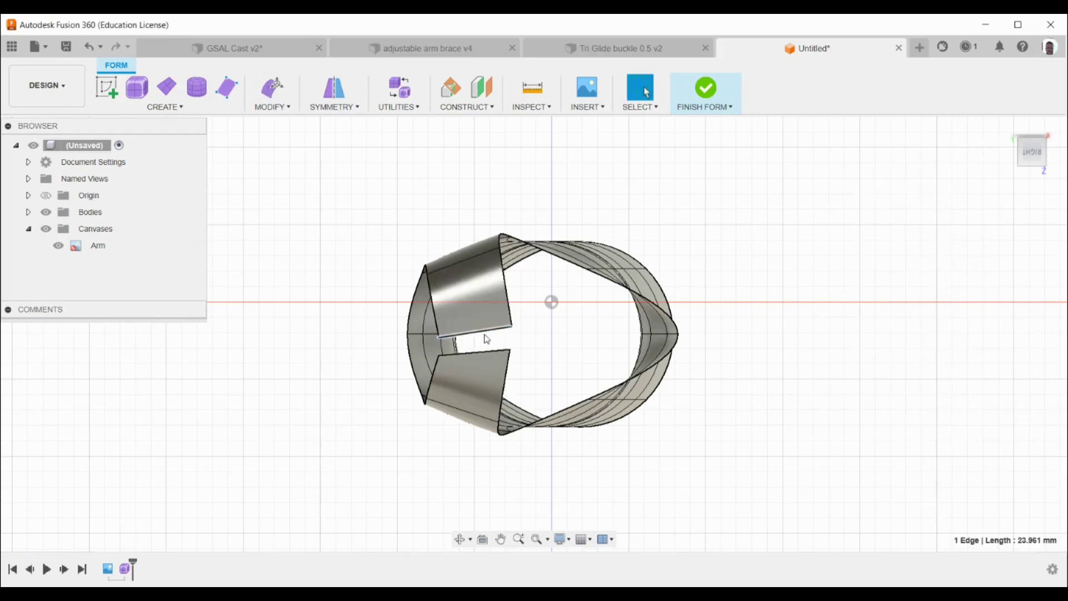
left_click(271, 107)
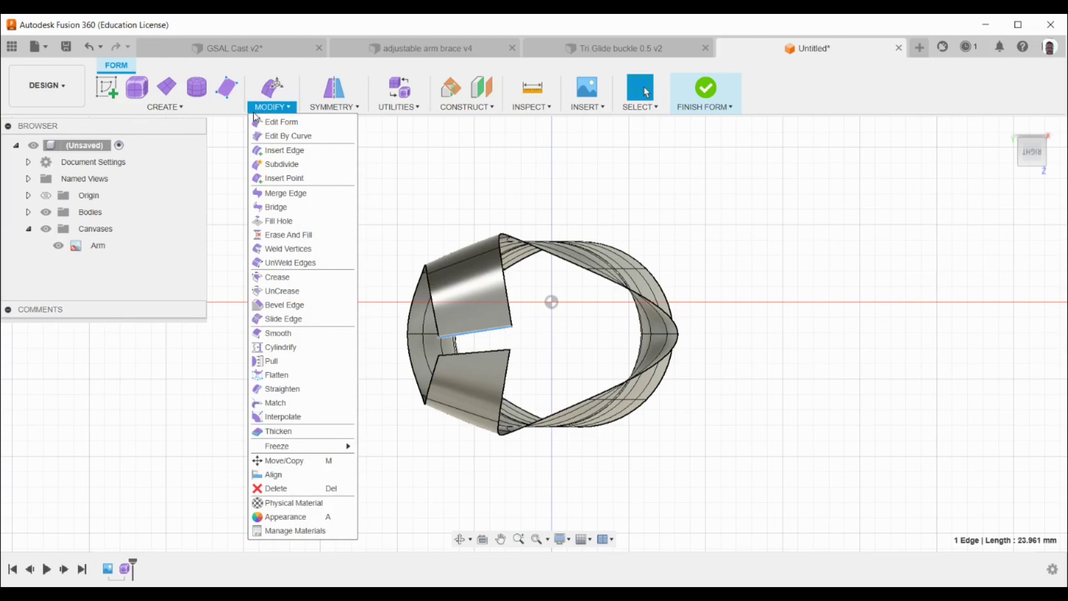
left_click(285, 193)
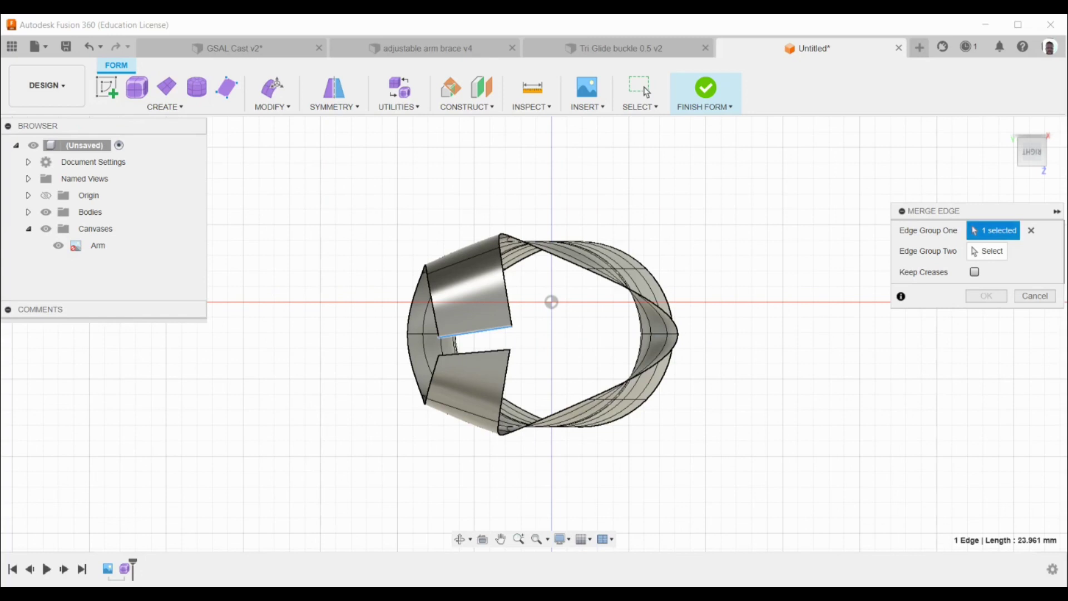
left_click(987, 251)
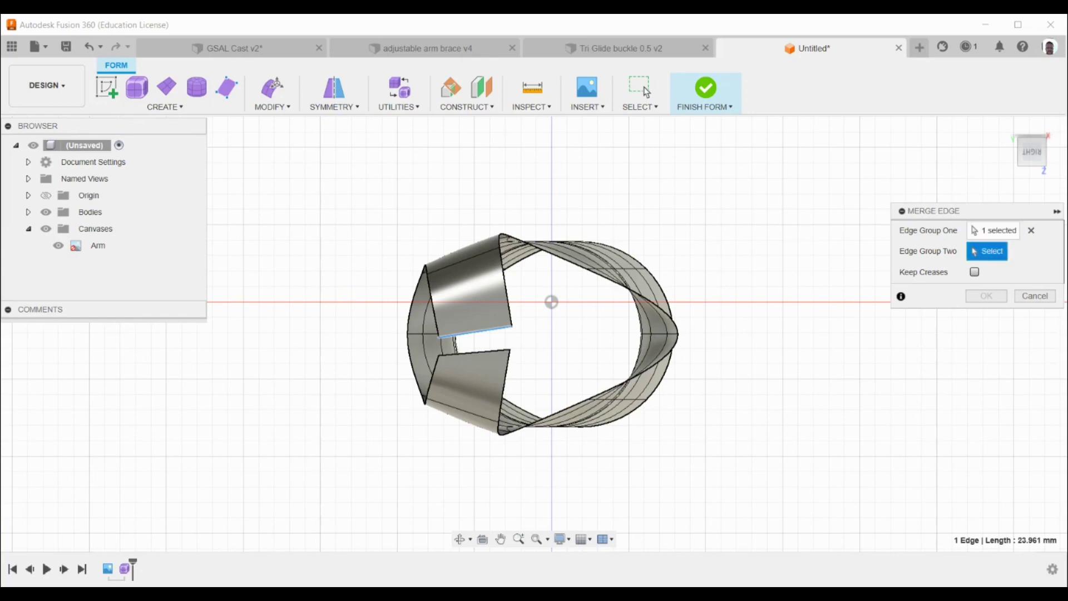
left_click(500, 348)
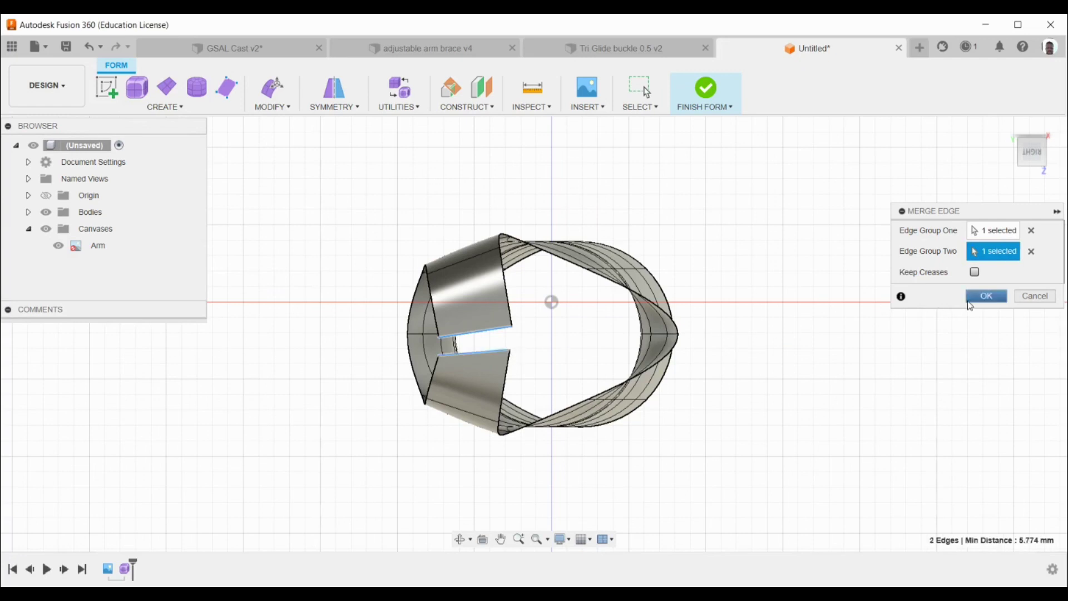
left_click(975, 296)
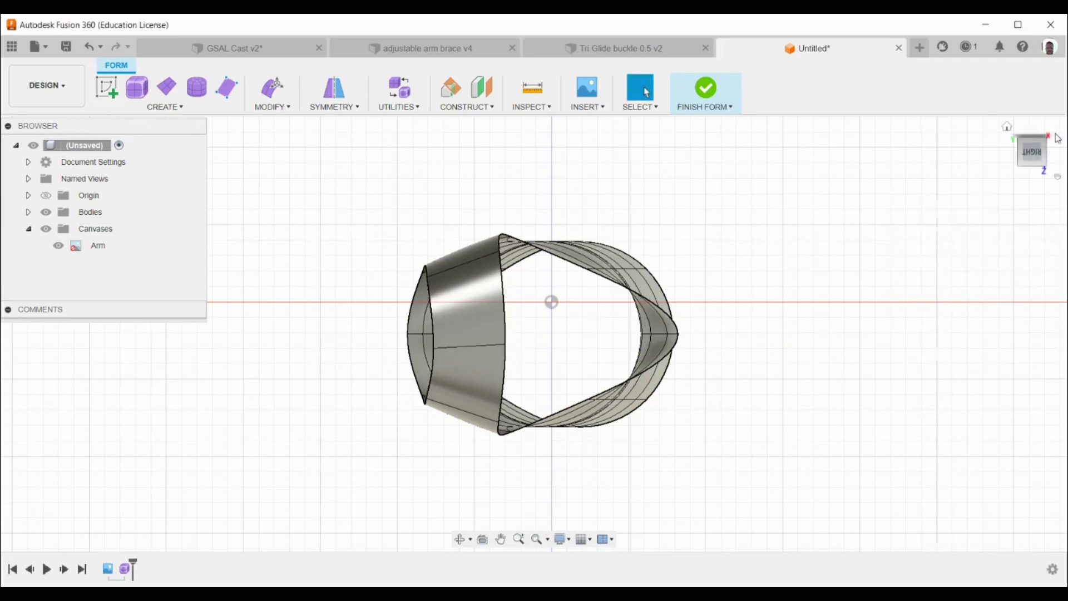
mouse_move(593, 321)
middle_mouse_down("shift")
mouse_move(534, 278)
mouse_move(506, 220)
middle_mouse_up("shift")
- Push the cast's front edge at the hand end outward by 5 mm
middle_click_drag(533, 334, 626, 350, "shift")
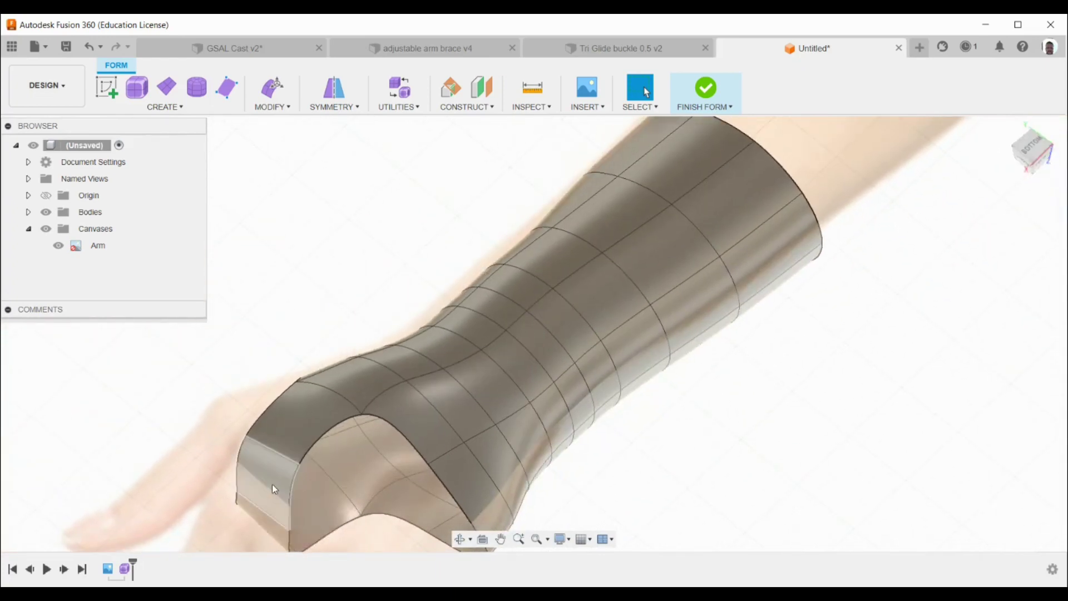
middle_click_drag(306, 459, 443, 359)
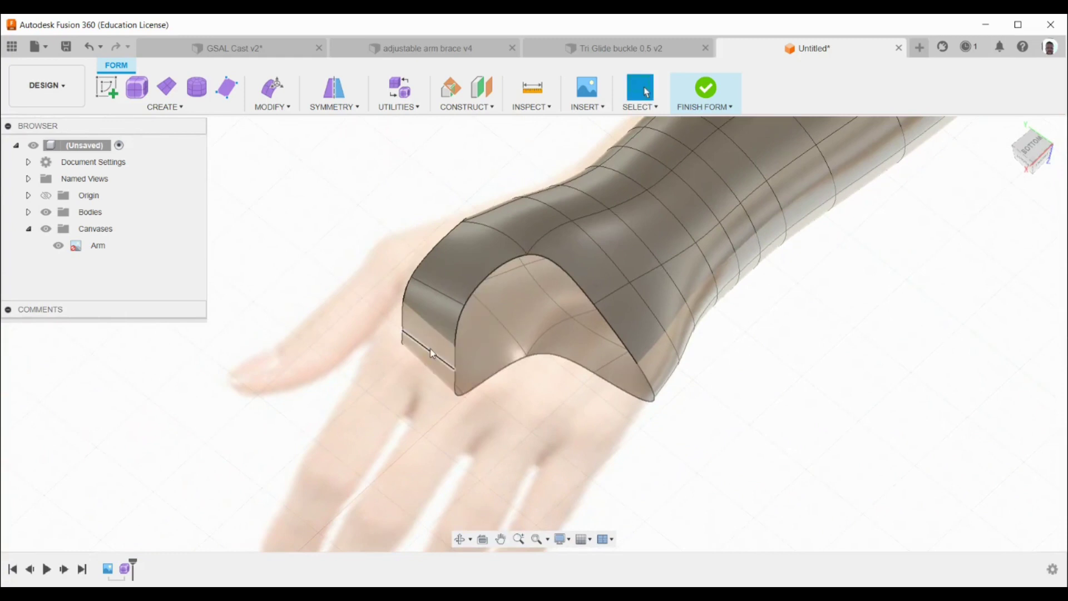
left_click(436, 361)
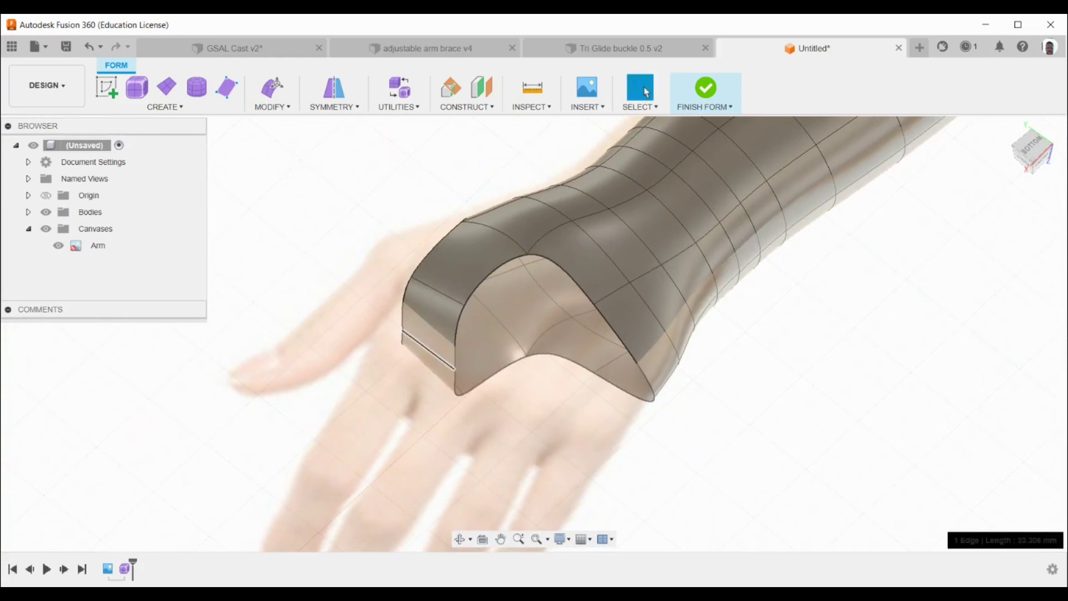
right_click_drag(450, 365, 449, 311)
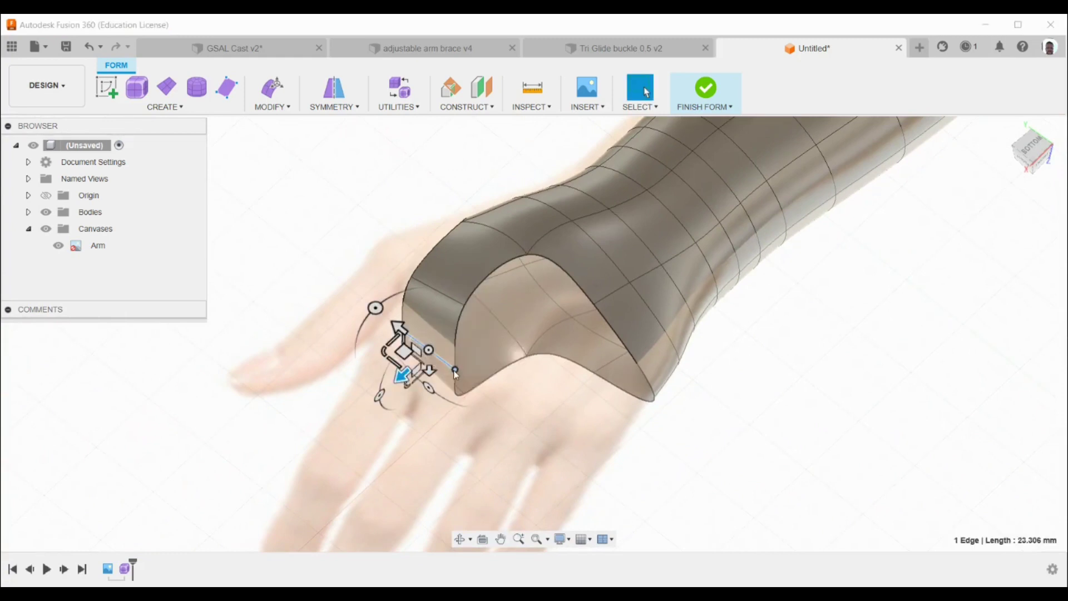
left_click(401, 374)
type("5")
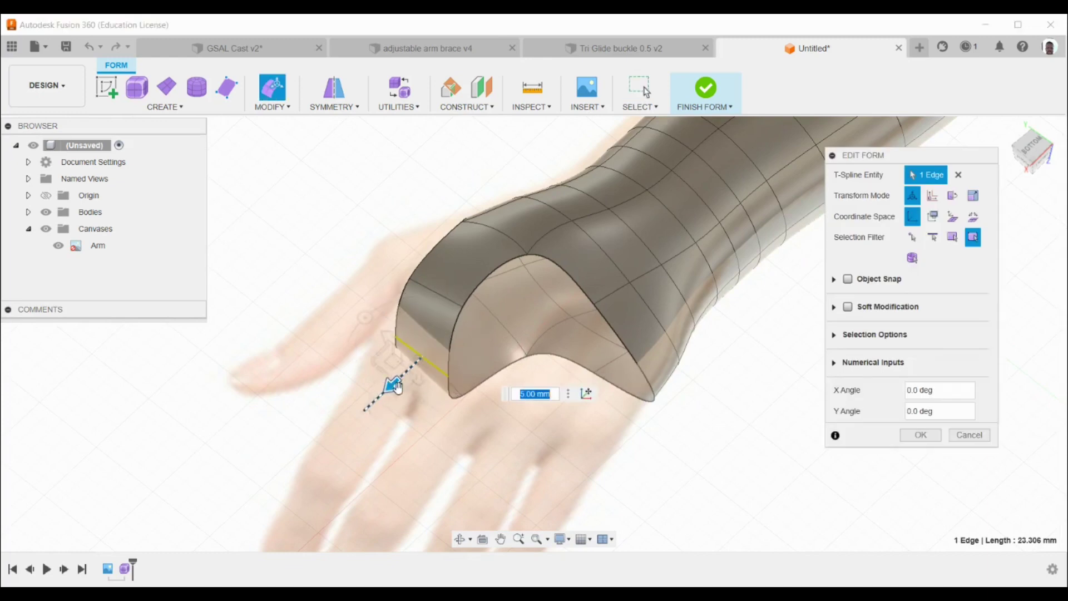
key("Return")
- Shift the edge's corner vertex about 14.3 mm and 12.1 mm outward and accept the edits
left_click(448, 376)
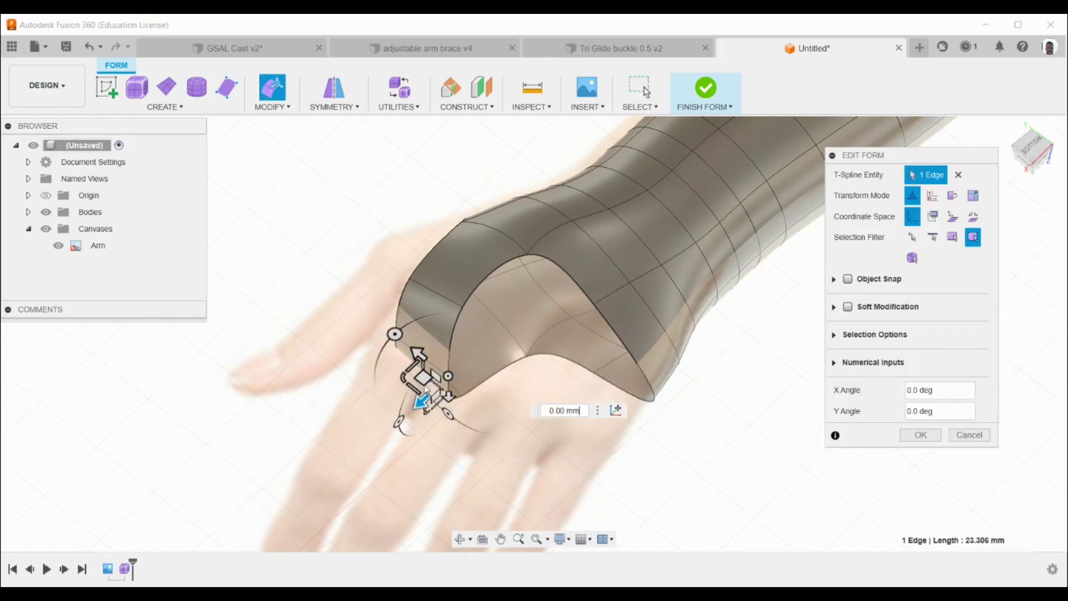
left_click_drag(423, 383, 366, 388)
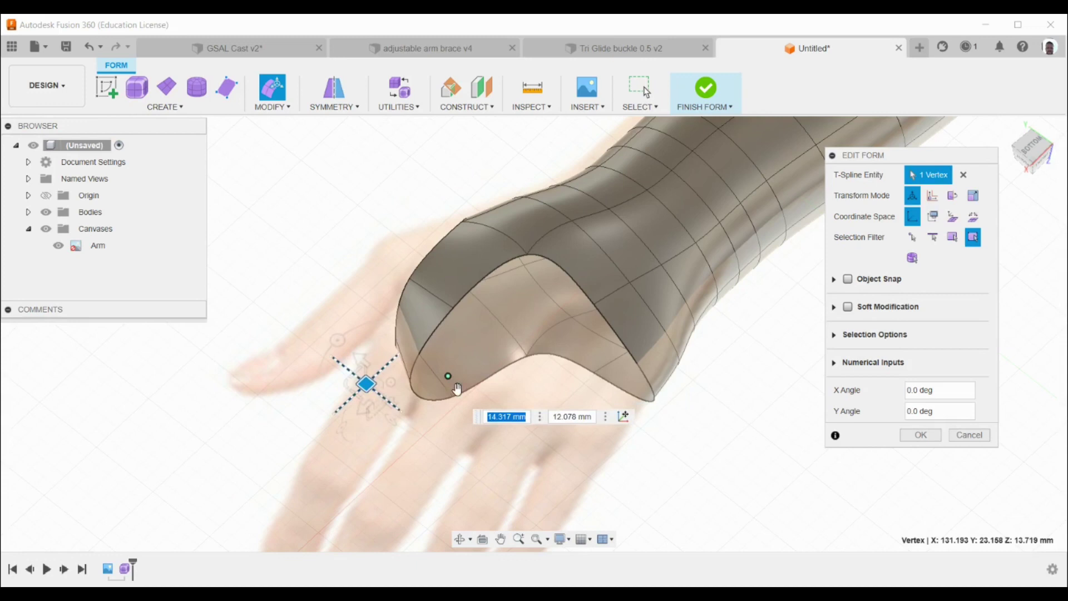
left_click(1033, 148)
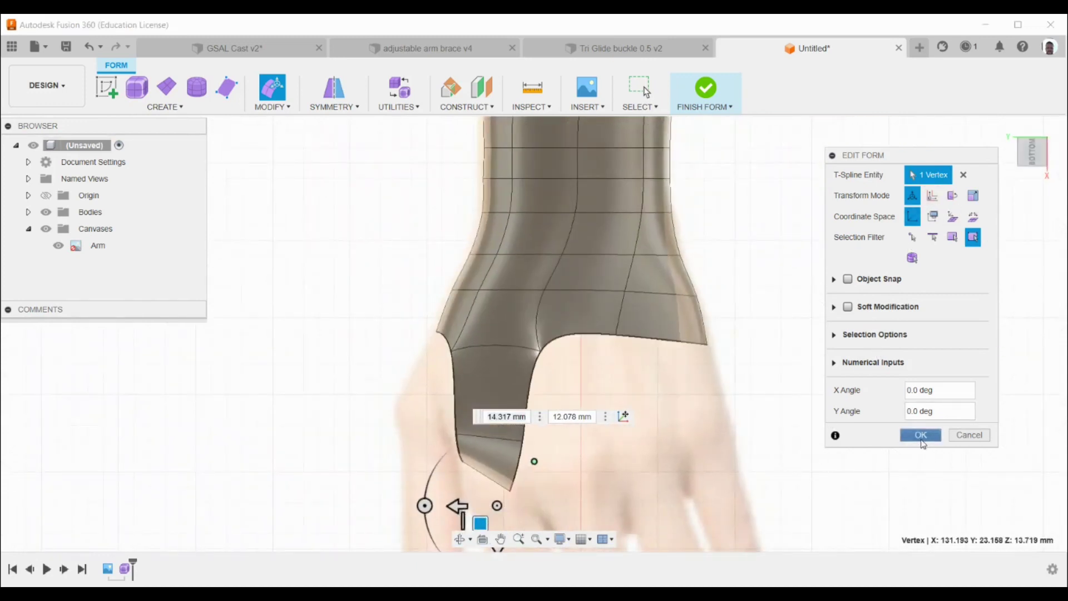
left_click(920, 435)
left_click(1023, 167)
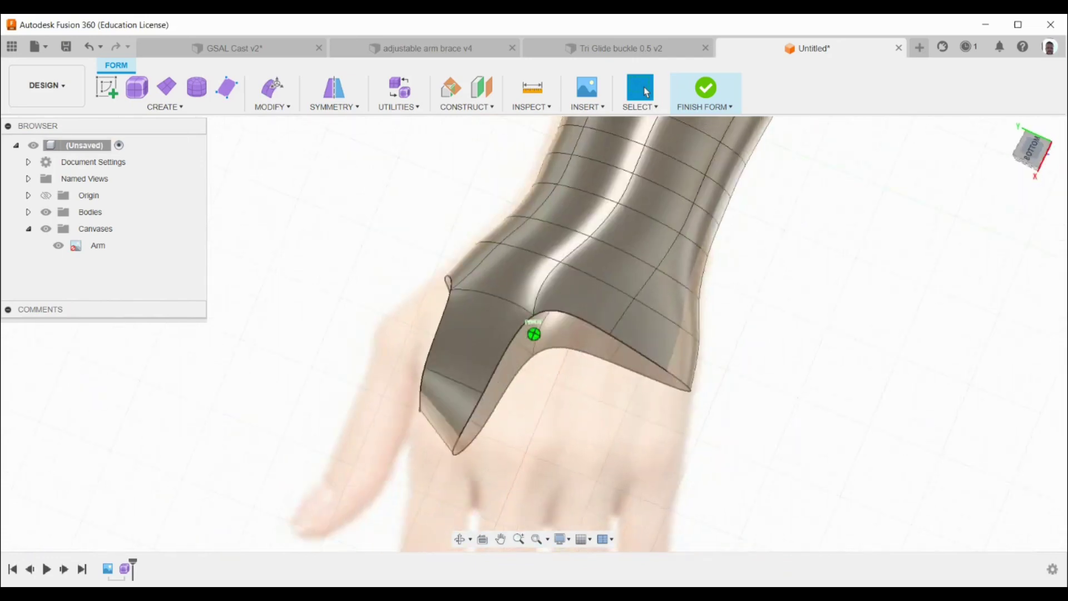
mouse_move(534, 334)
middle_mouse_down("shift")
mouse_move(645, 289)
mouse_move(701, 300)
mouse_move(757, 334)
mouse_move(689, 233)
mouse_move(623, 289)
mouse_move(640, 272)
middle_mouse_up("shift")
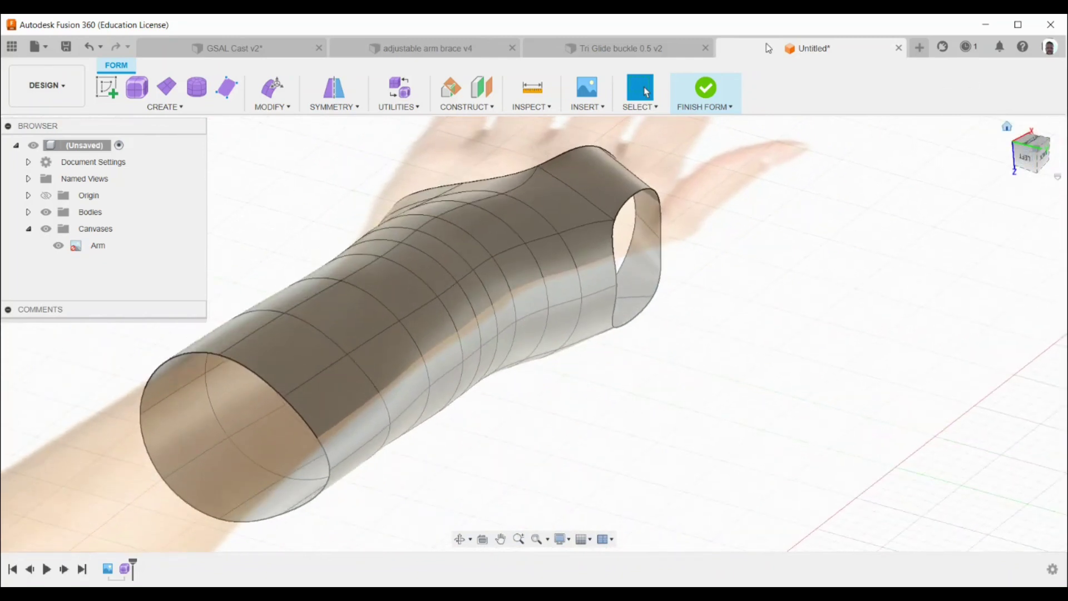
- Finish the T-spline form and select the resulting cast surface body
left_click(705, 88)
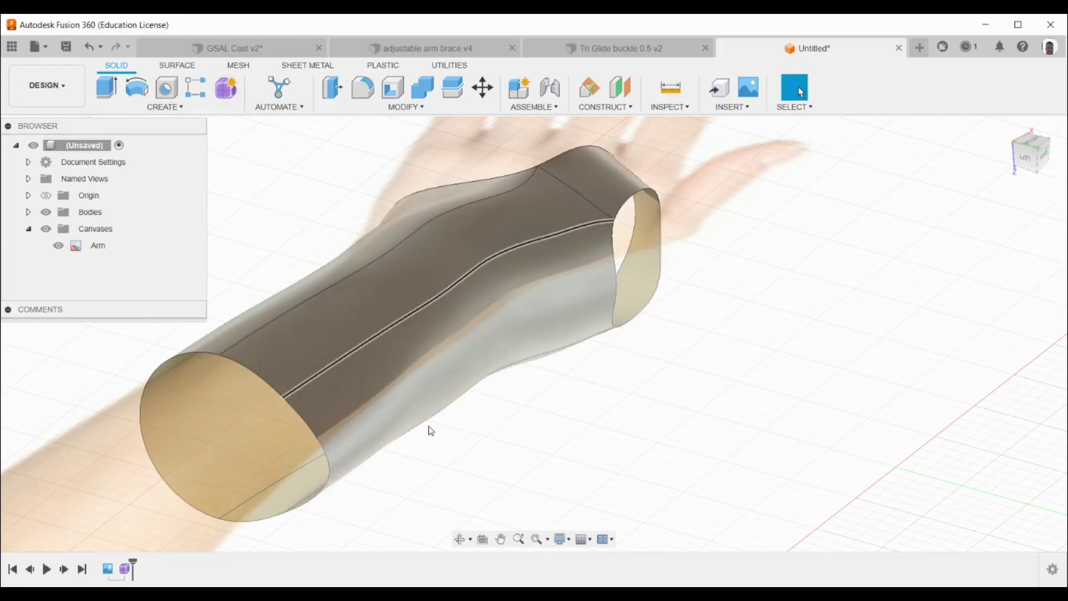
left_click(350, 309)
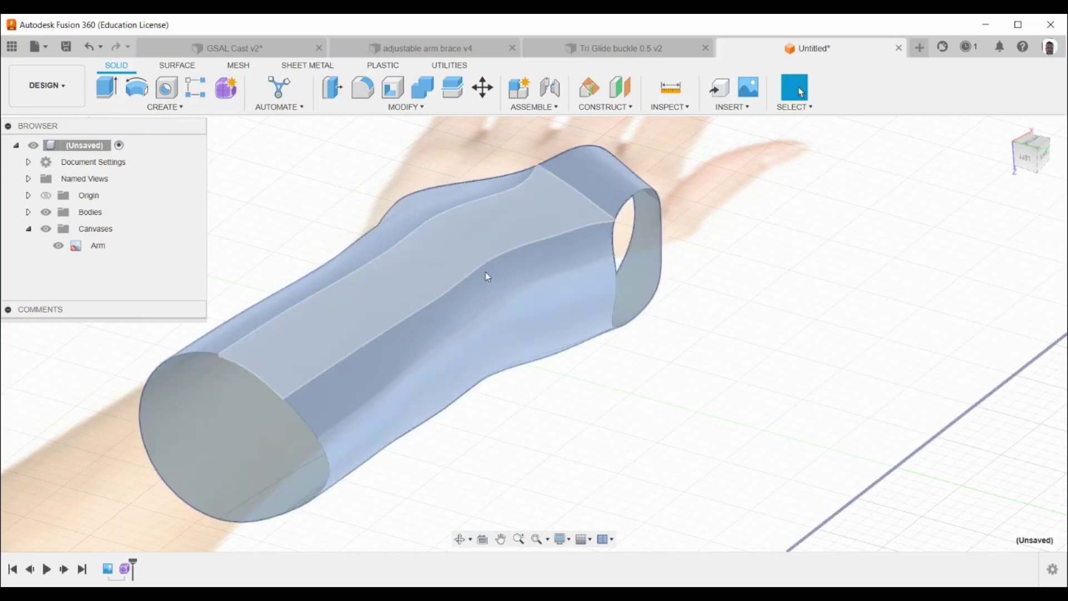
- Thicken the cast surface 1 mm to one side as a new body
left_click(178, 110)
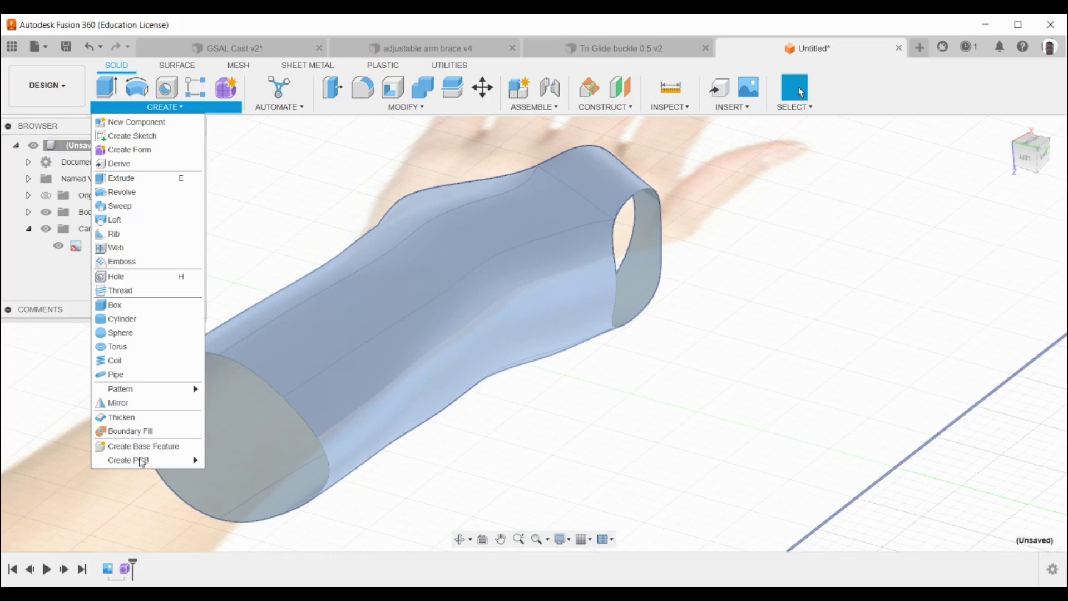
left_click(123, 417)
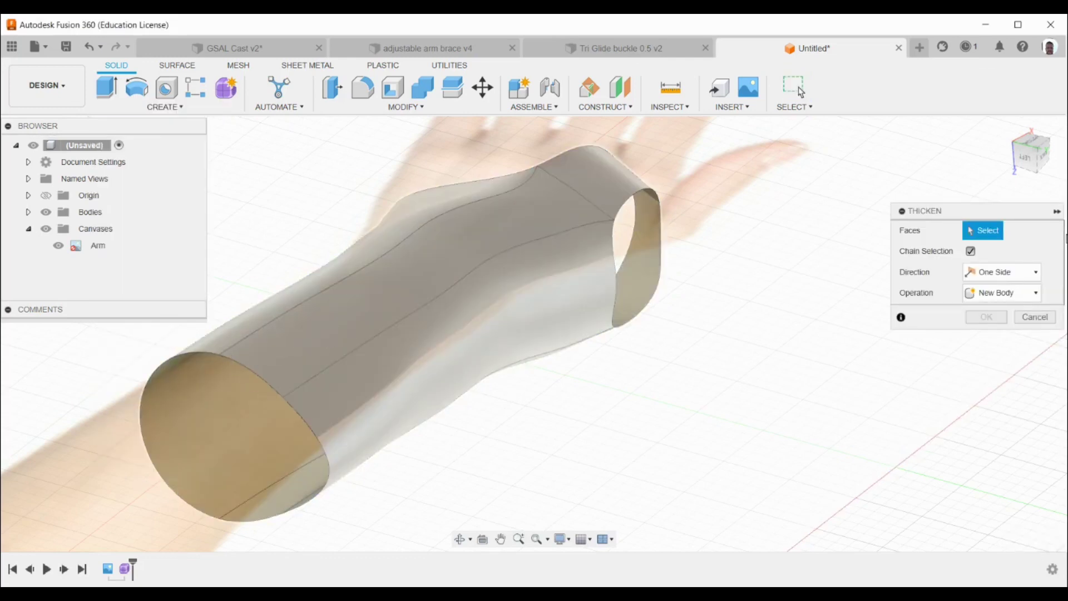
left_click(344, 325)
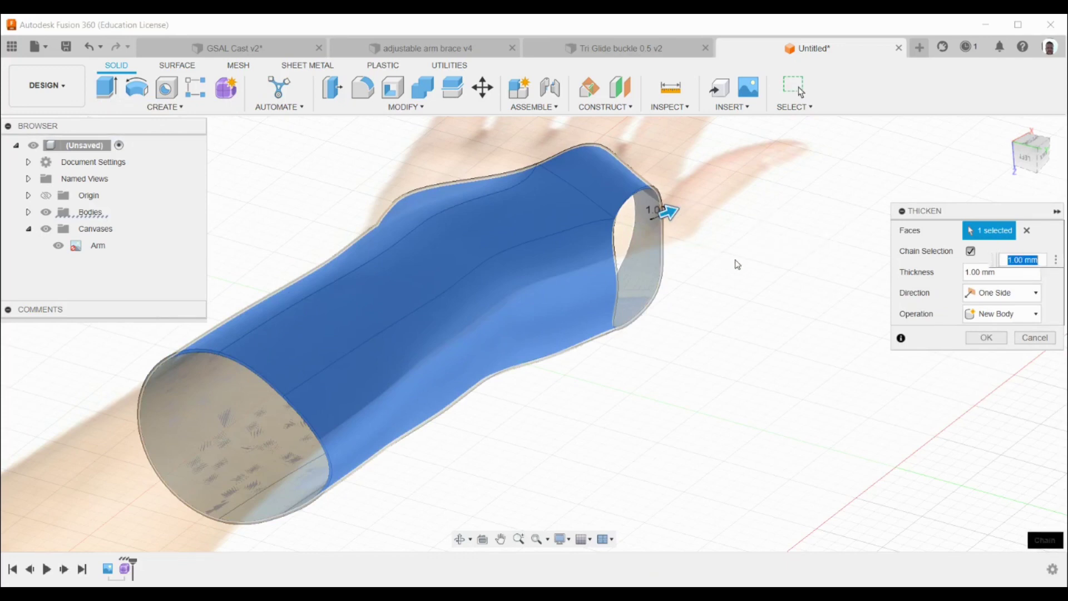
type("1")
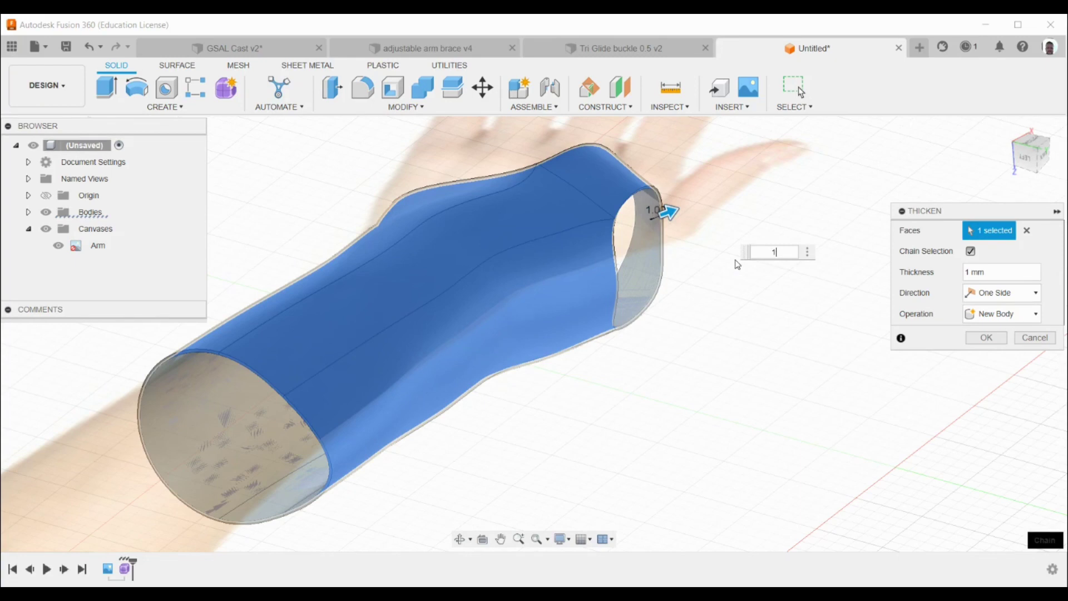
left_click(997, 338)
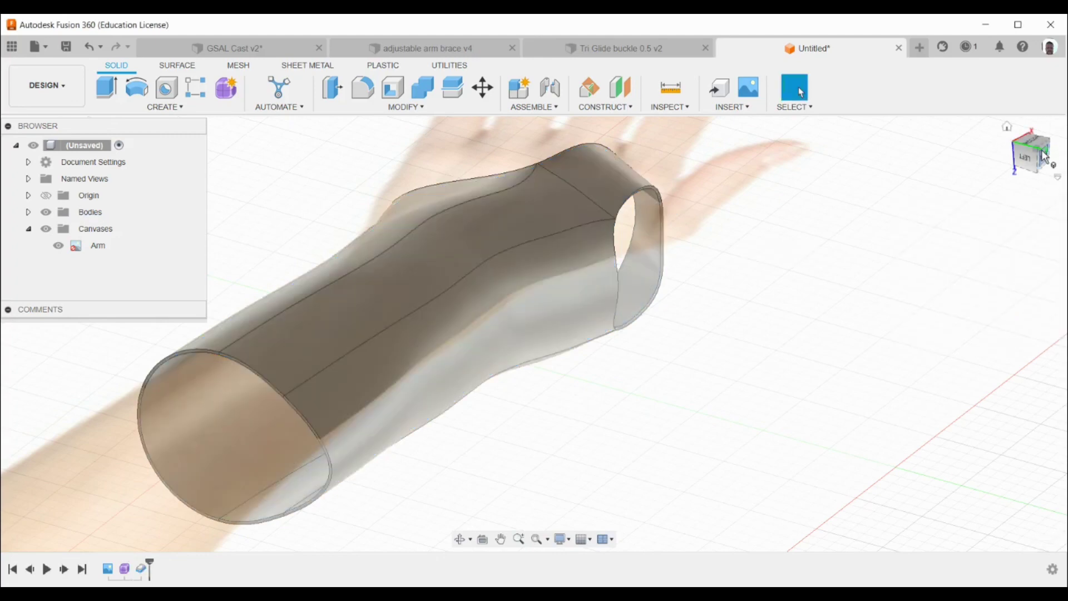
- Orbit to a low side view and start a new sketch
mouse_move(1042, 149)
left_mouse_down()
mouse_move(937, 201)
mouse_move(872, 164)
left_mouse_up()
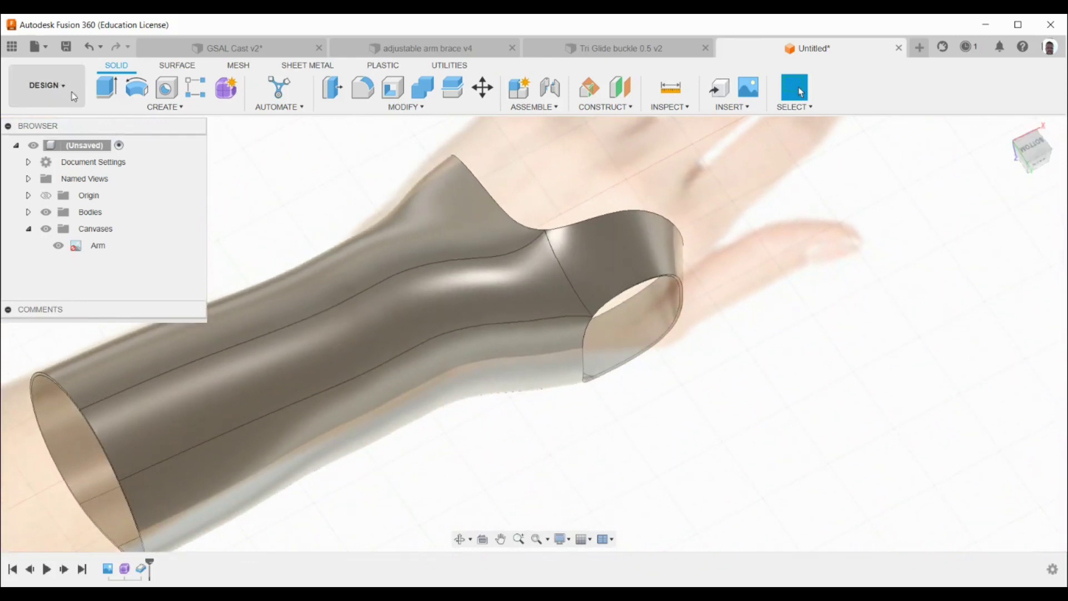
left_click(166, 110)
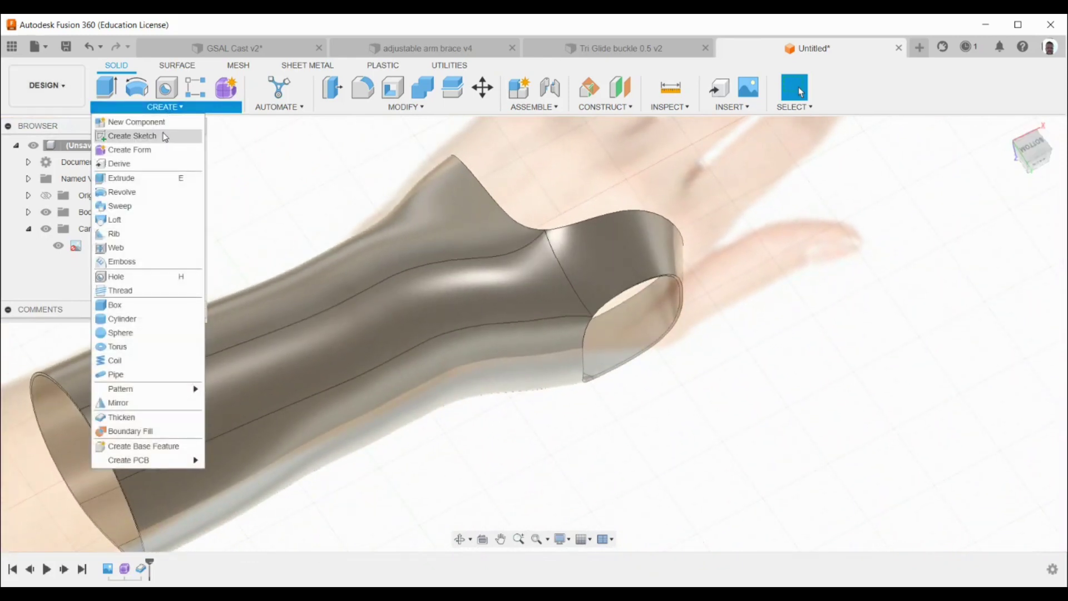
left_click(166, 134)
- Sketch on the origin plane and draw the first closed oval spline over the cast
left_click(404, 364)
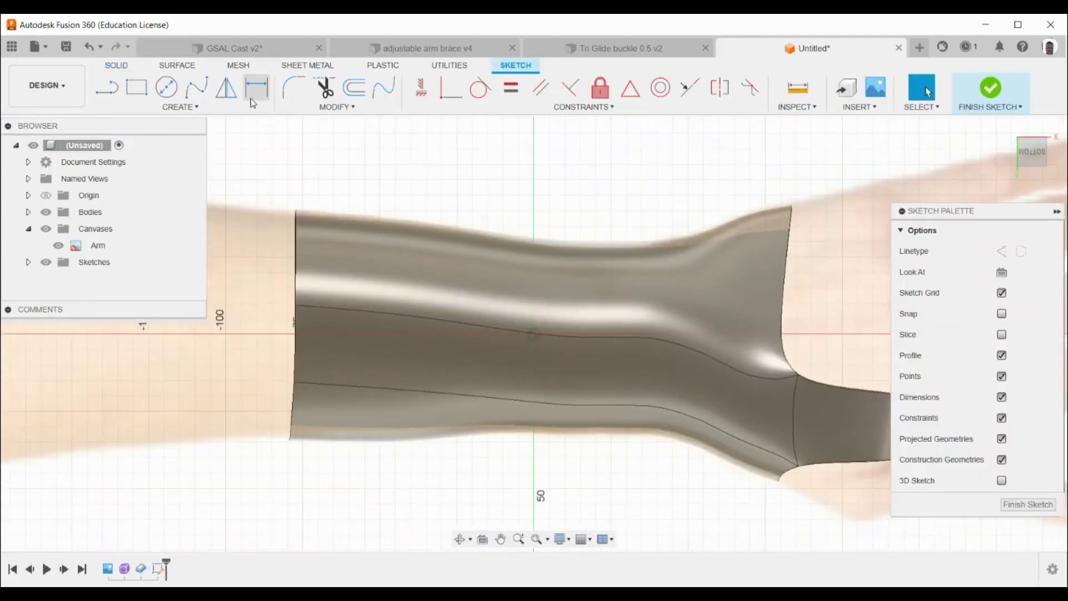
left_click(199, 89)
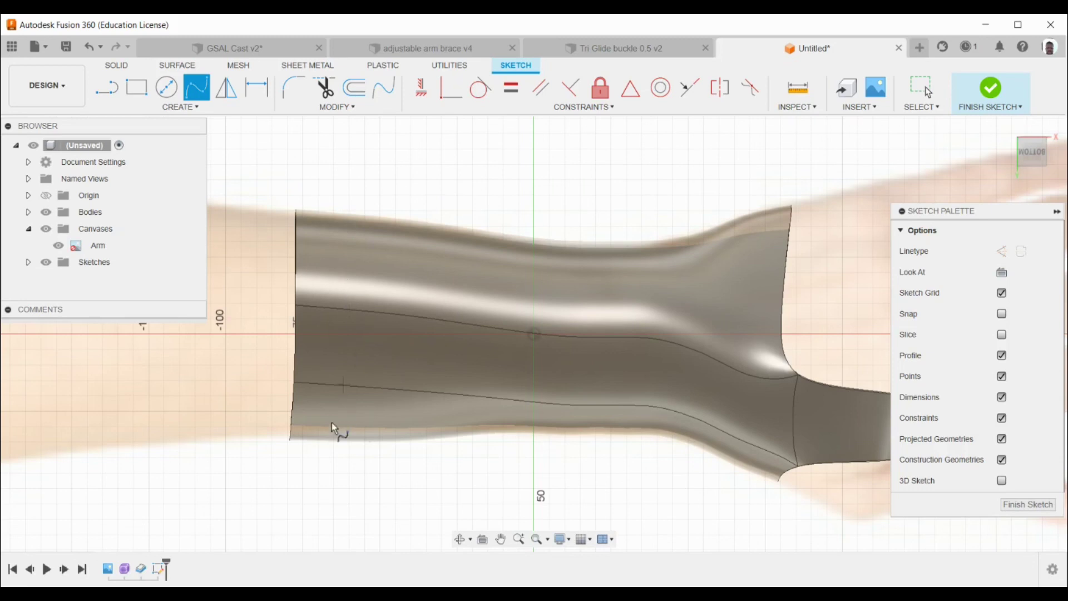
left_click(339, 260)
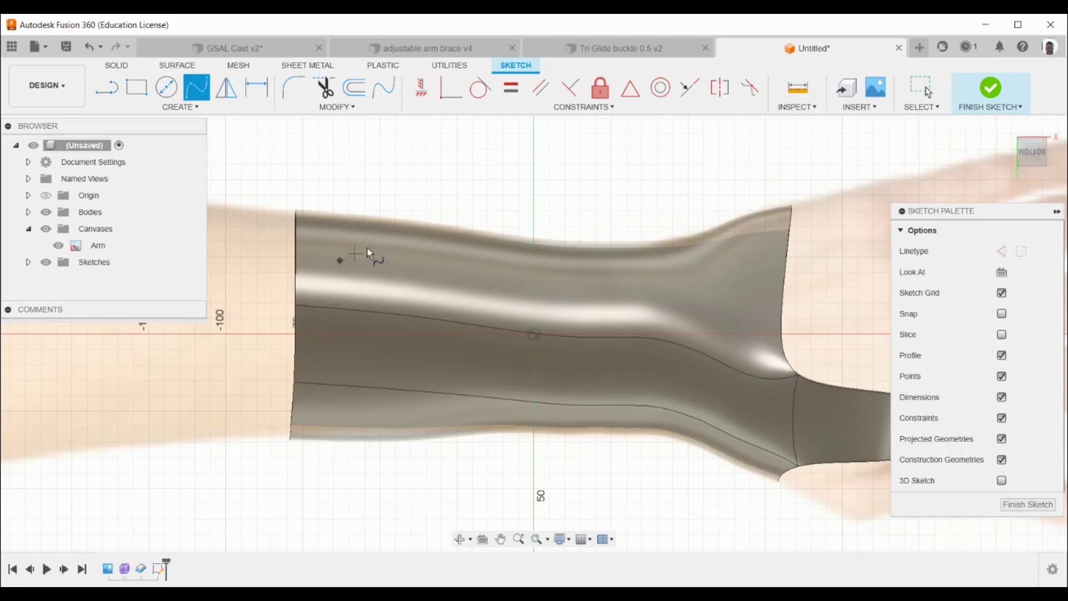
left_click(438, 294)
left_click(358, 326)
left_click(340, 261)
- Draw the second and third closed oval splines across the forearm
left_click(527, 316)
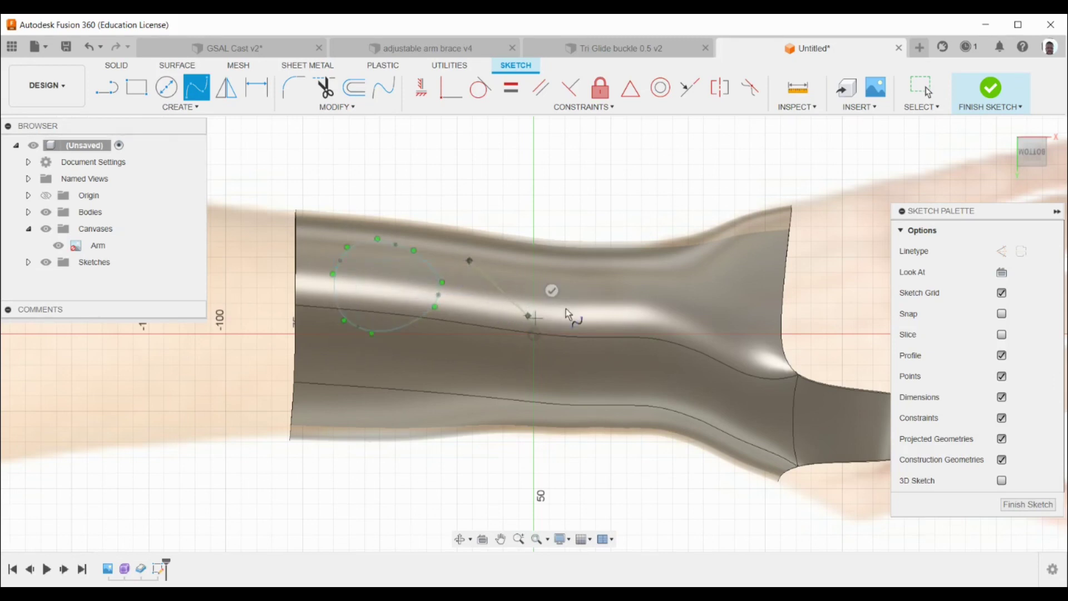
left_click(611, 289)
left_click(471, 260)
left_click(529, 357)
left_click(434, 370)
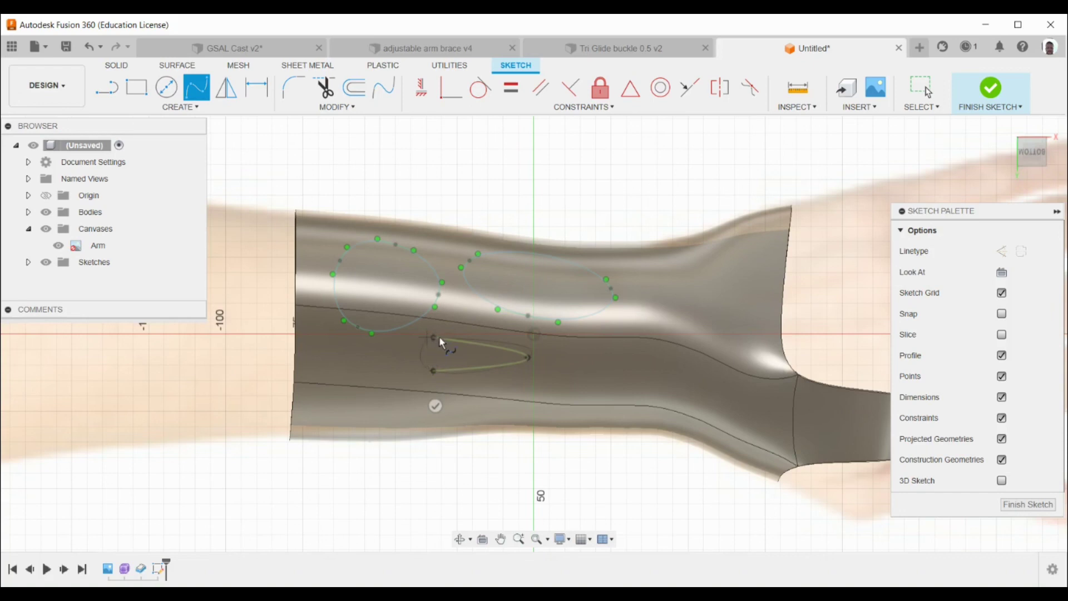
left_click(433, 337)
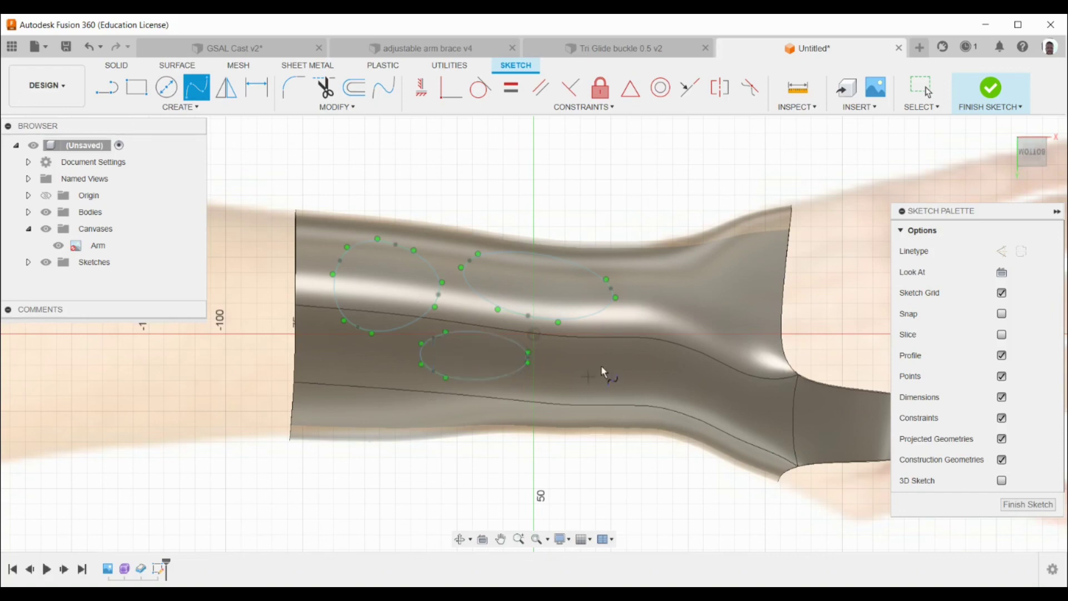
- Draw the fourth oval and the fifth oval near the wrist
left_click(567, 350)
left_click(657, 349)
left_click(632, 316)
left_click(567, 350)
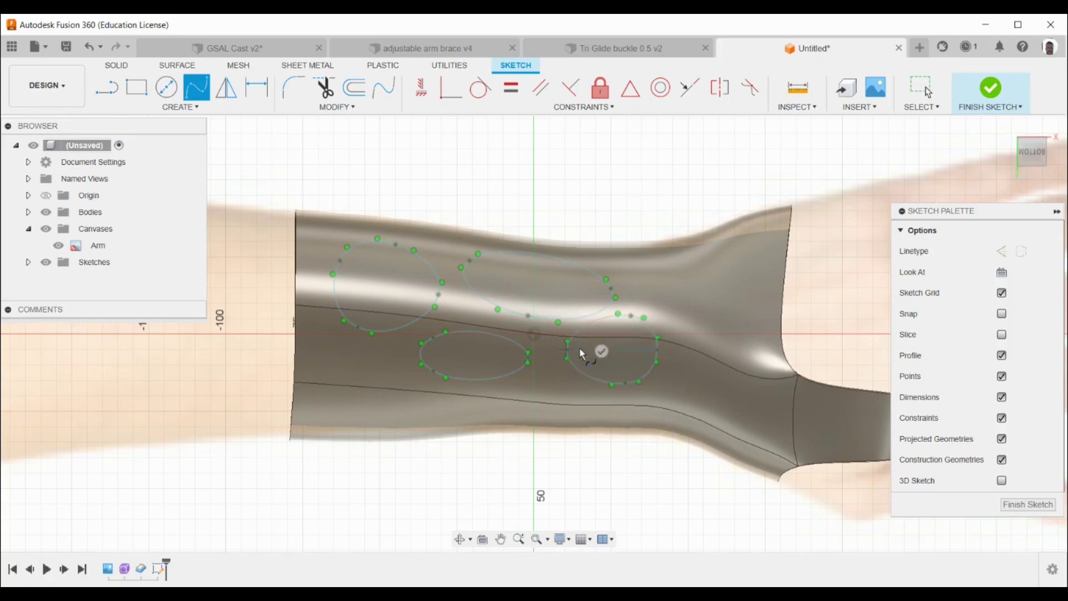
left_click(717, 329)
left_click(746, 279)
left_click(719, 261)
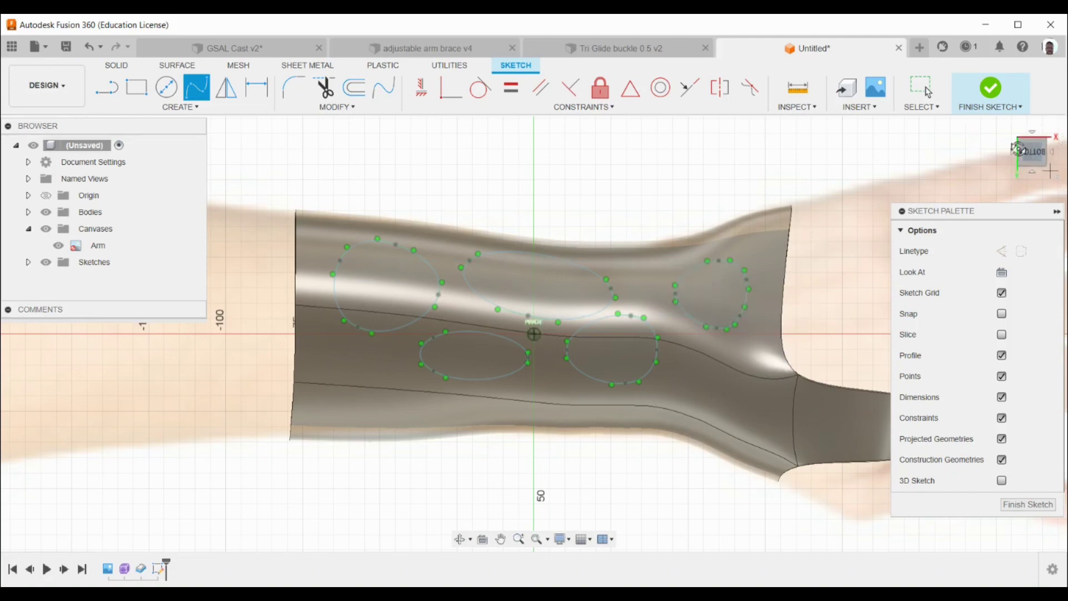
left_click_drag(1022, 149, 999, 123)
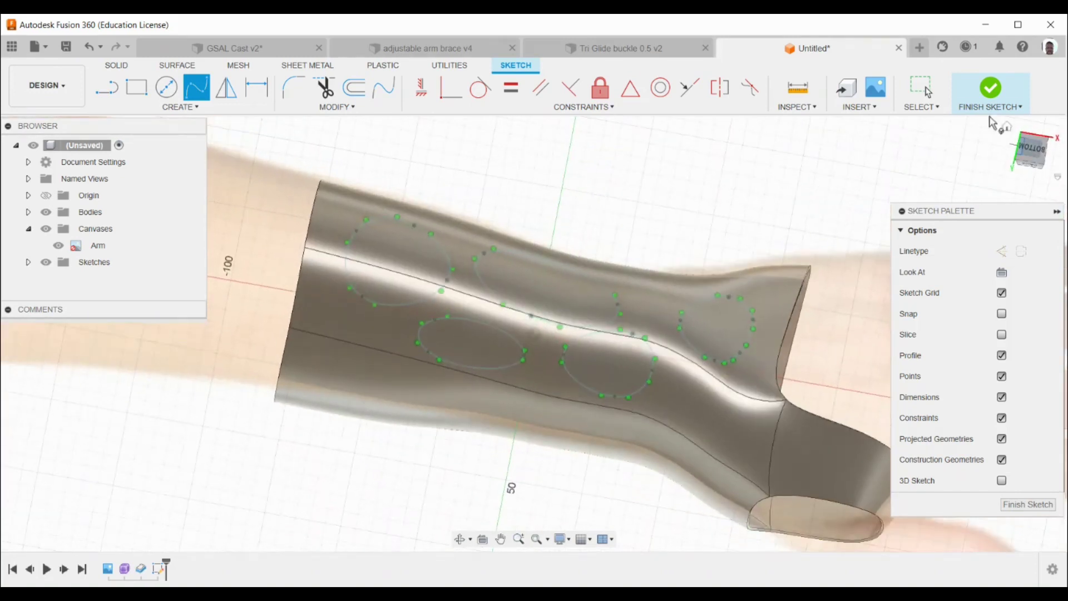
left_click(920, 89)
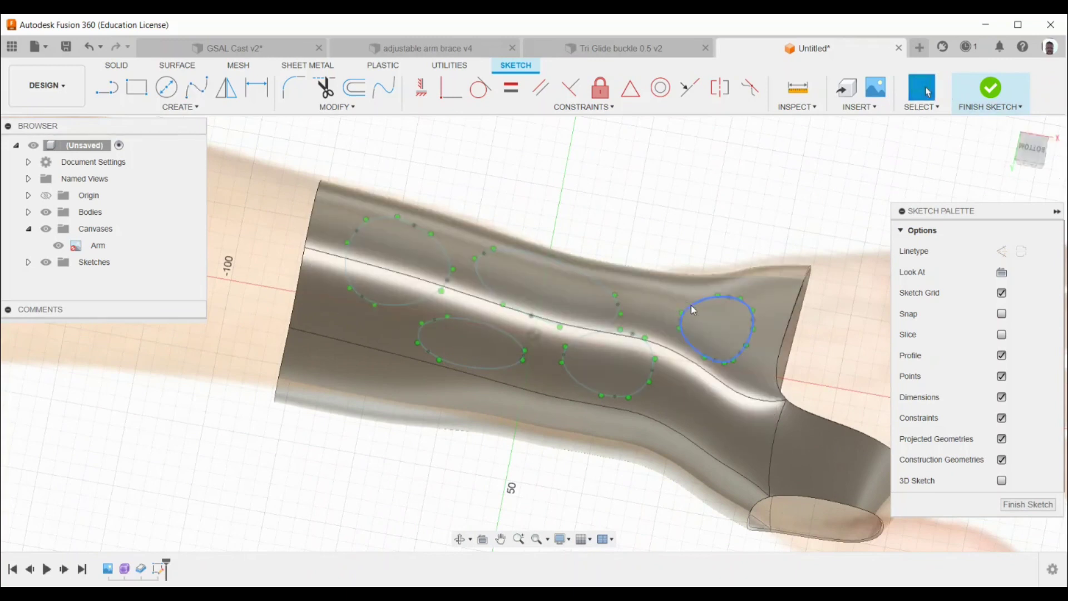
left_click(696, 312)
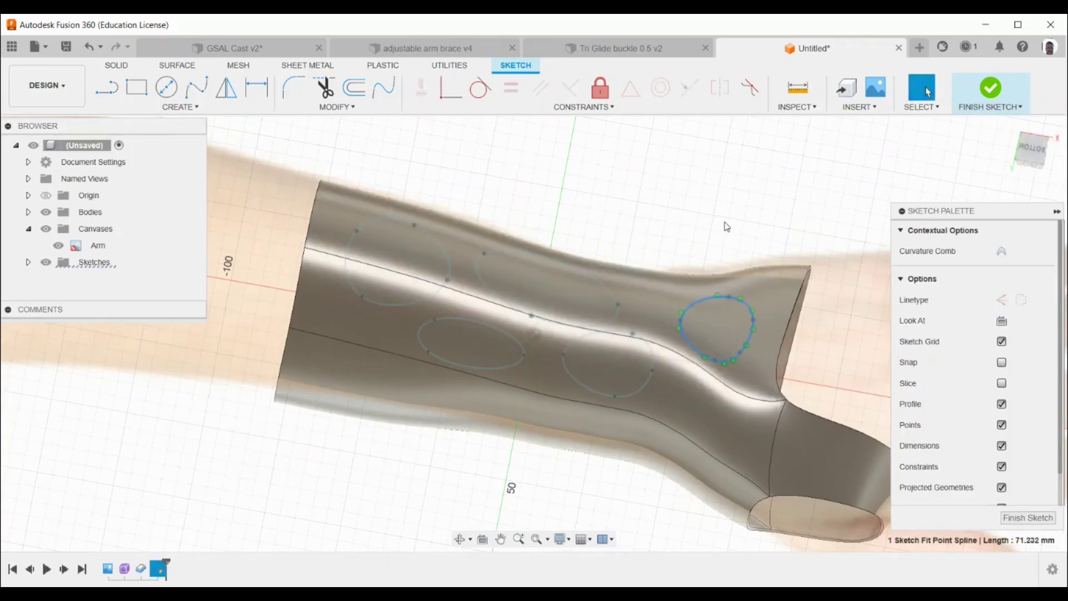
key("m")
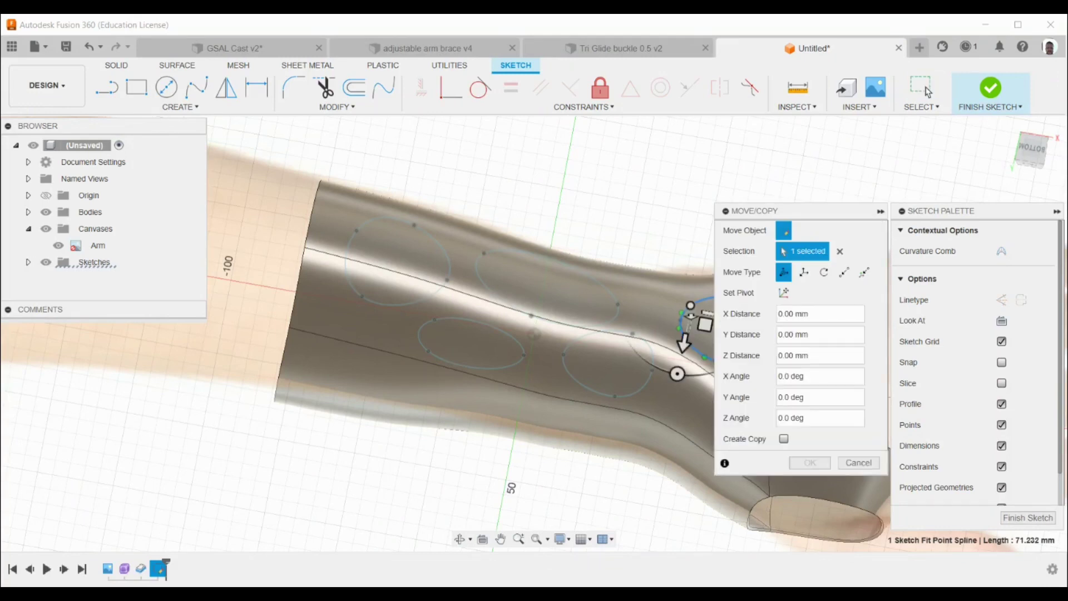
left_click_drag(778, 211, 517, 347)
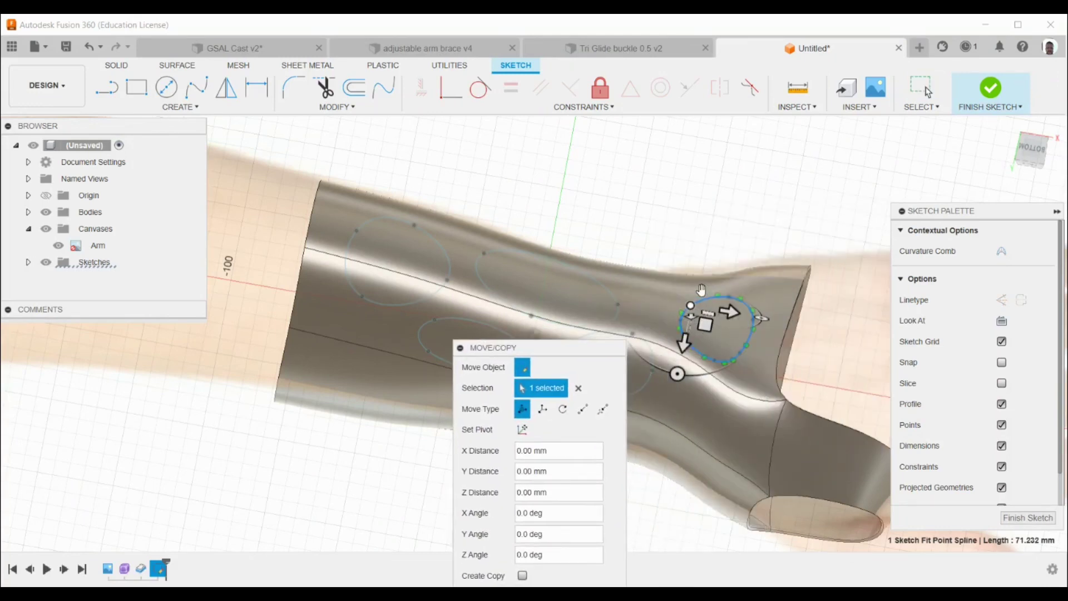
left_click(1031, 158)
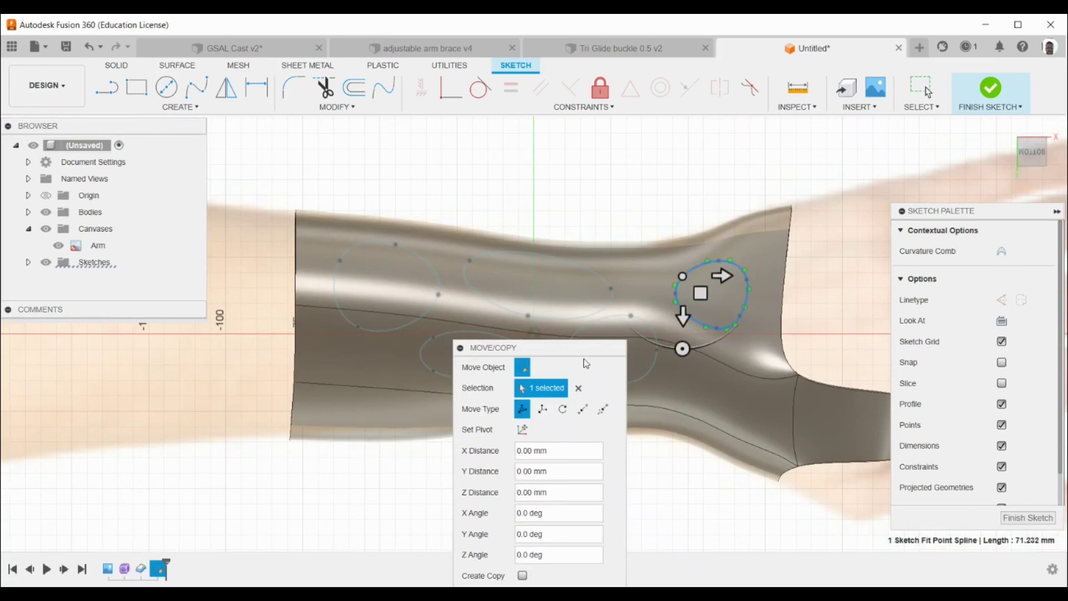
left_click_drag(587, 348, 607, 237)
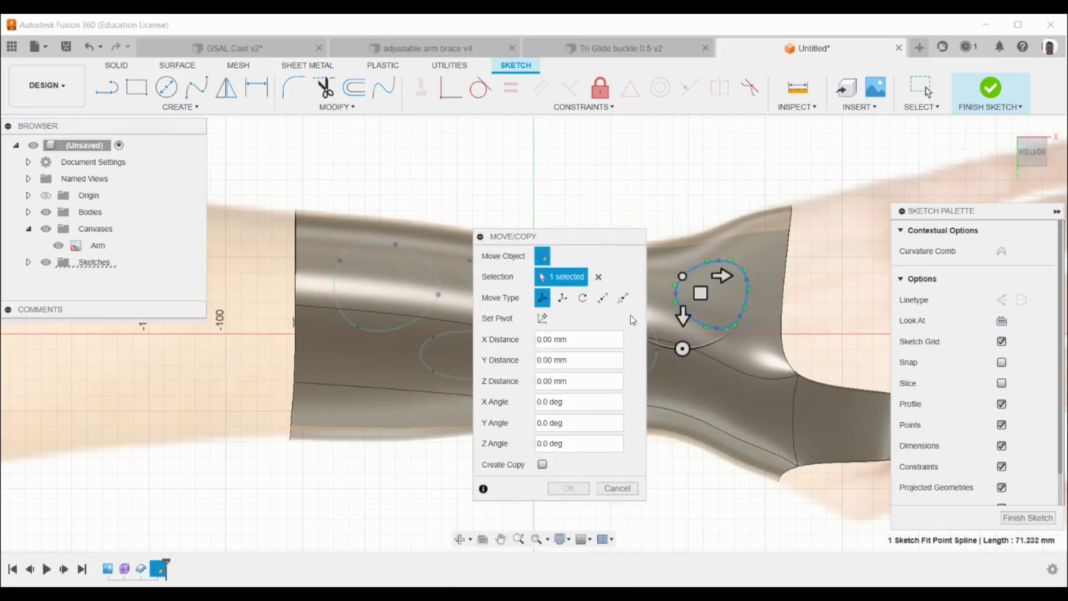
left_click(618, 487)
left_click_drag(1038, 162, 1004, 169)
mouse_move(534, 333)
middle_mouse_down("shift")
mouse_move(573, 289)
mouse_move(562, 311)
mouse_move(476, 360)
mouse_move(512, 329)
mouse_move(458, 417)
middle_mouse_up("shift")
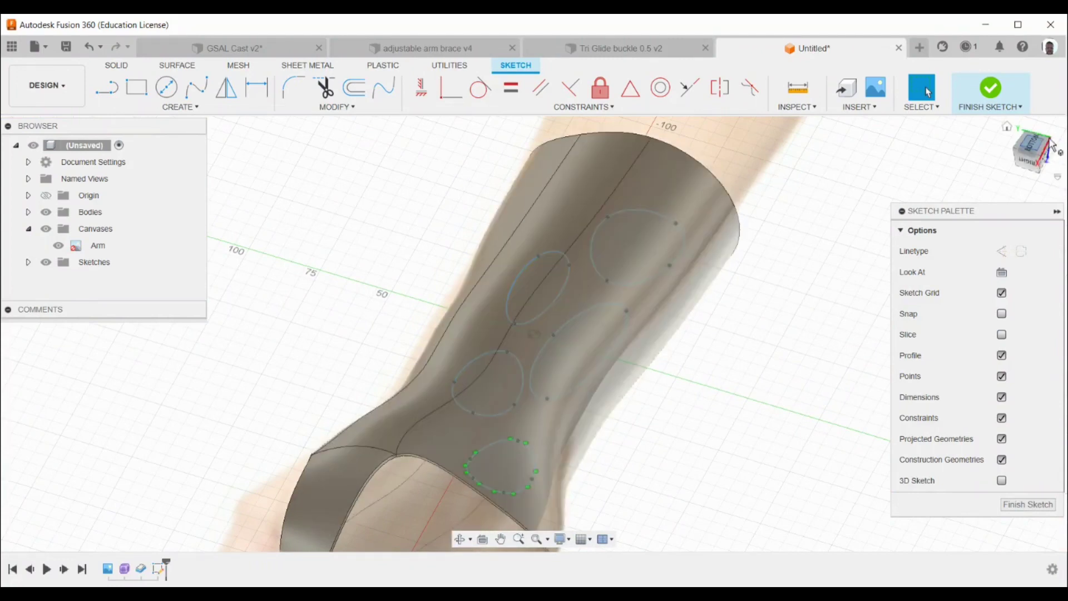
left_click(1029, 137)
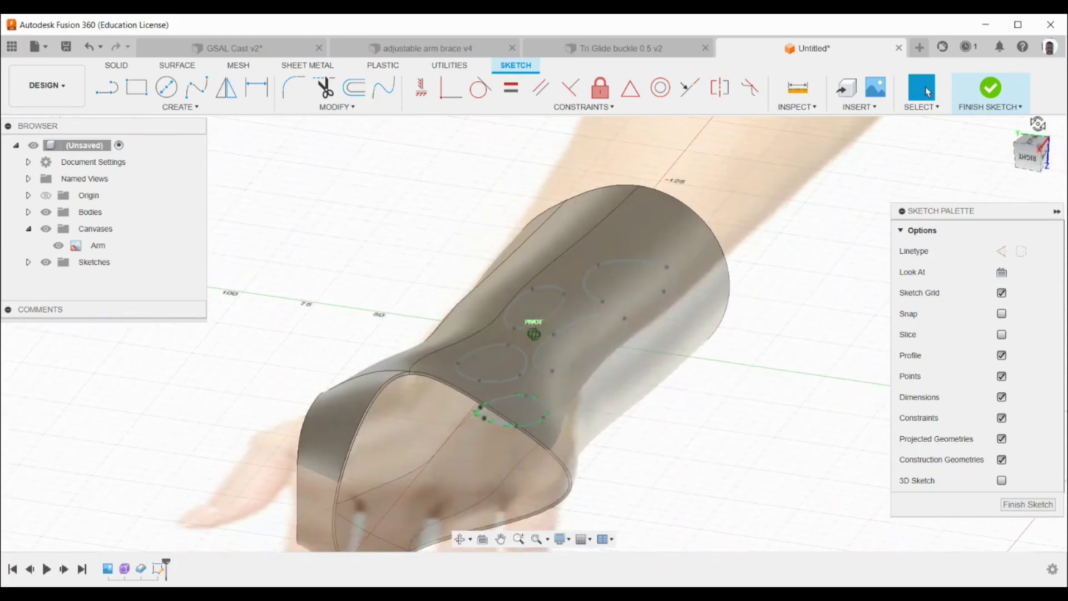
left_click(497, 383)
key("m")
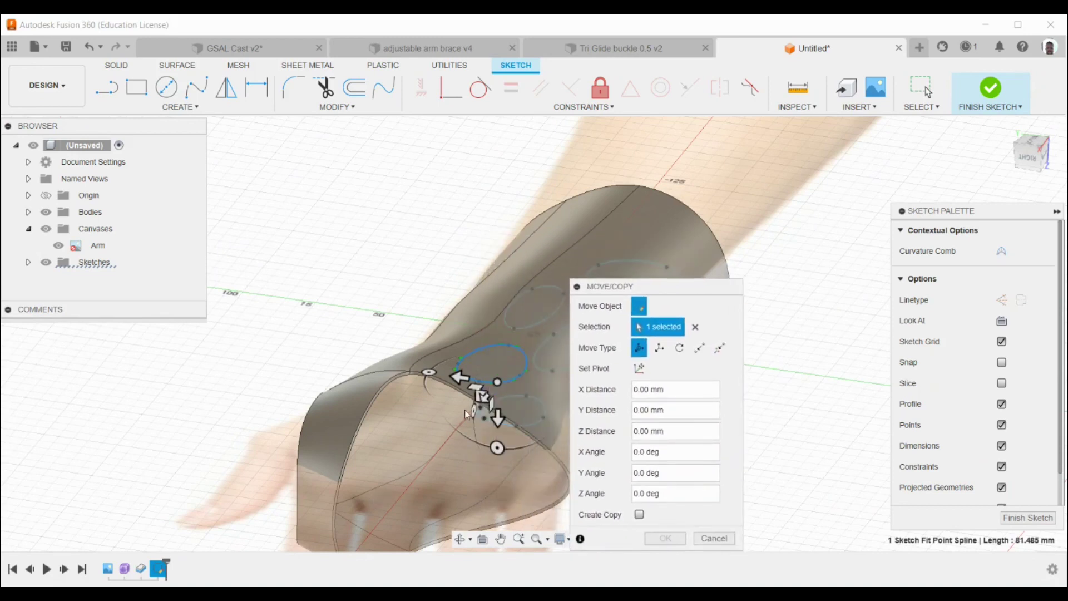
left_click_drag(477, 396, 492, 359)
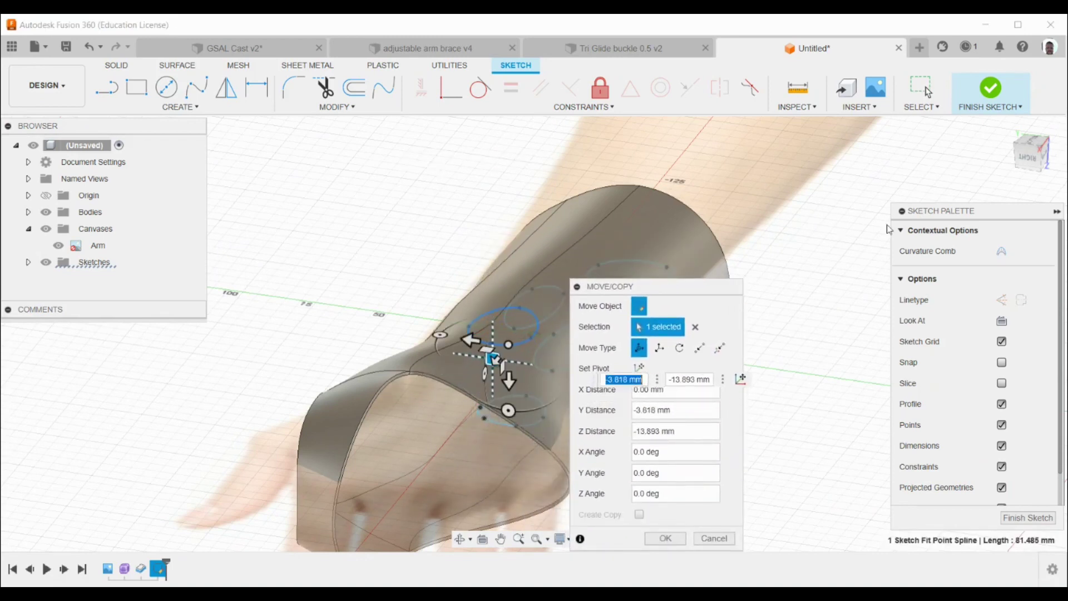
left_click(1038, 163)
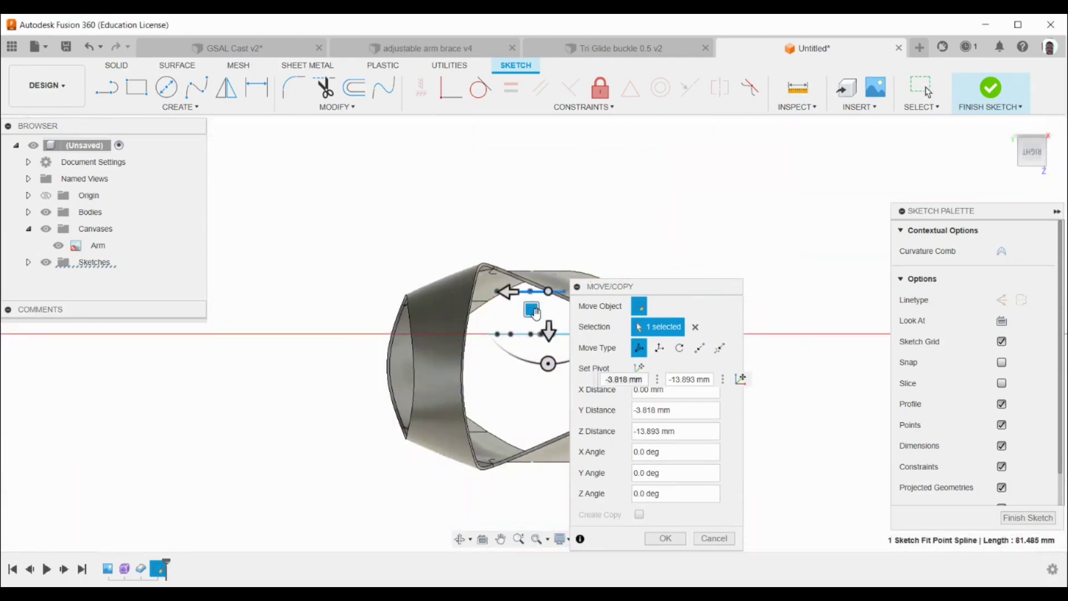
left_click_drag(535, 307, 537, 285)
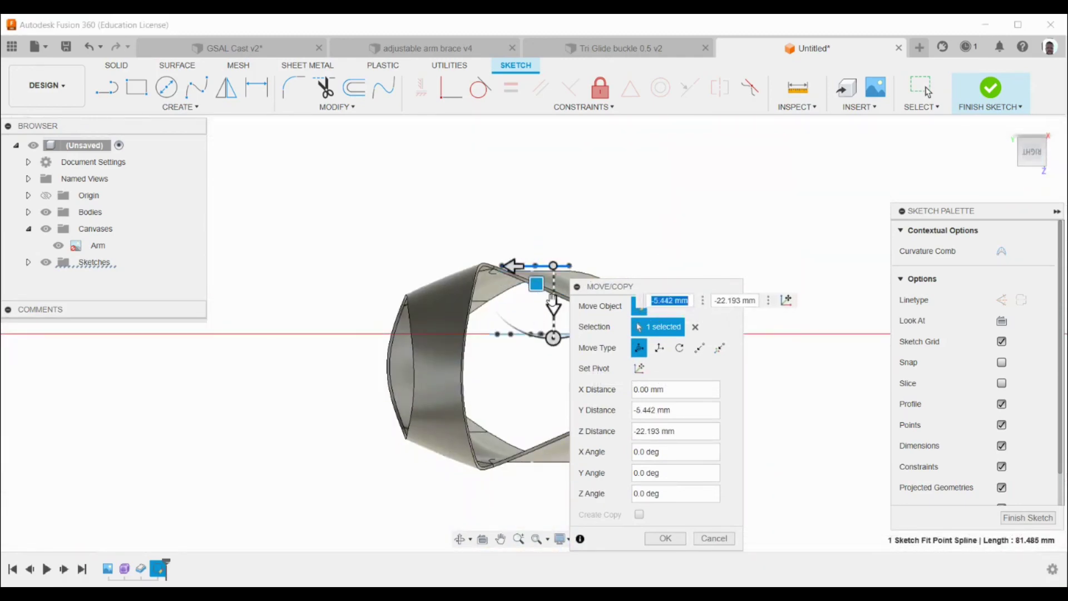
left_click_drag(553, 338, 541, 336)
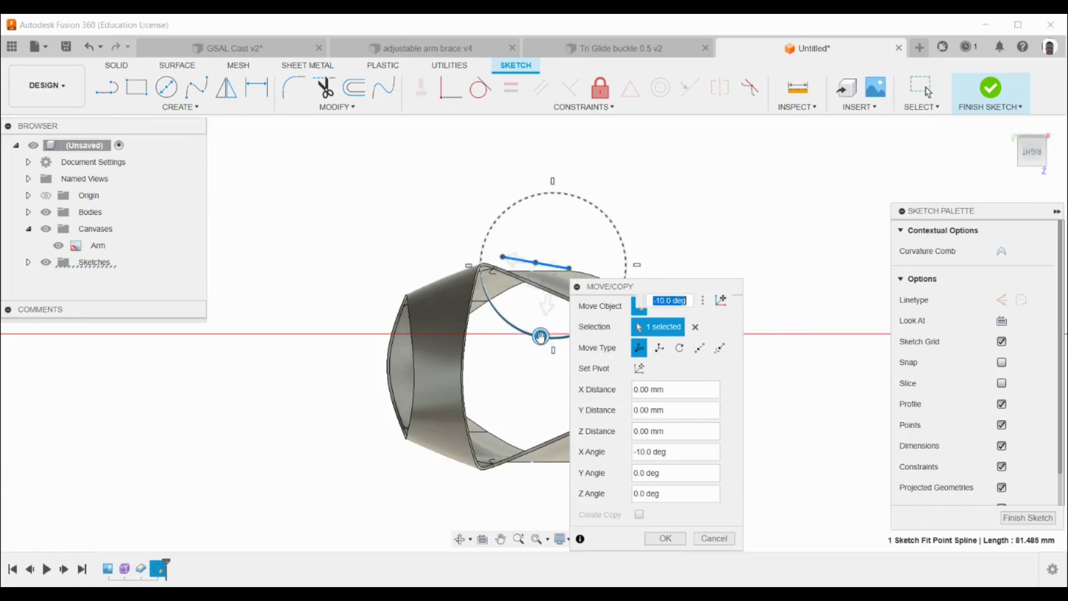
left_click(1032, 165)
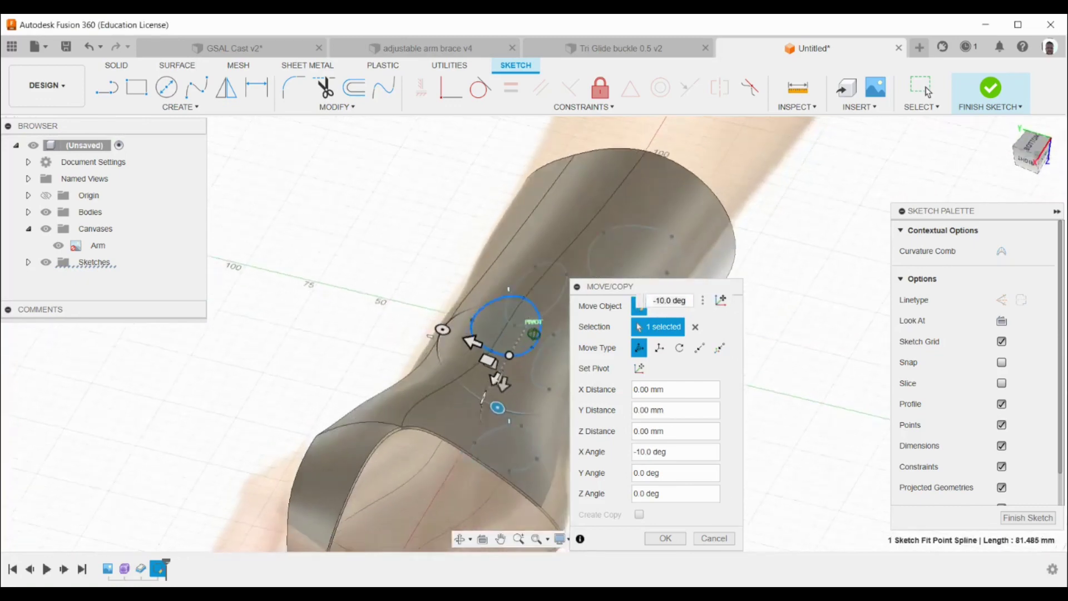
left_click_drag(1032, 156, 1026, 147)
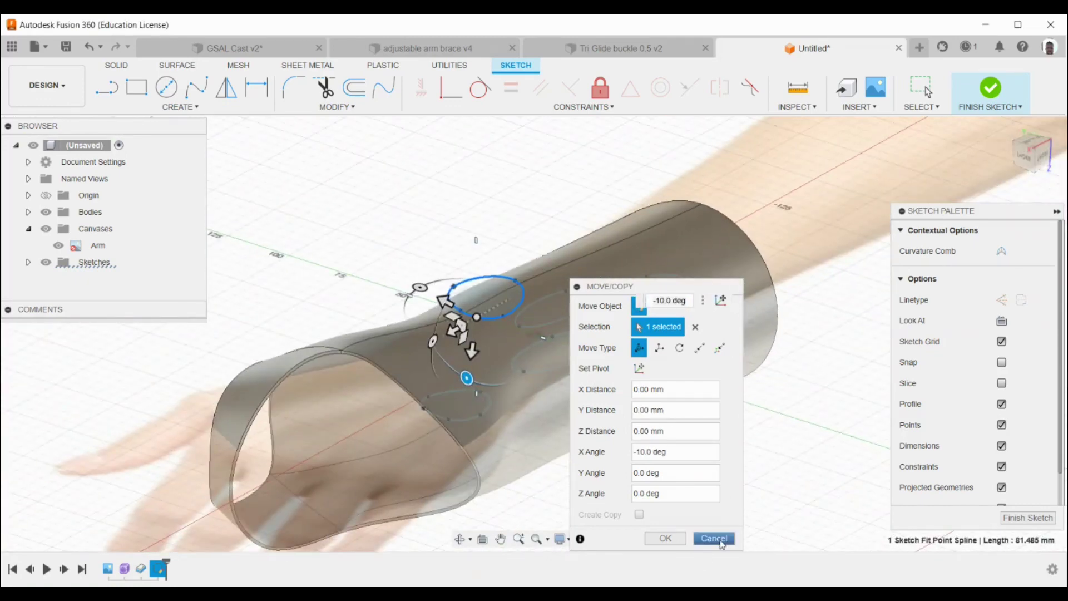
left_click(715, 539)
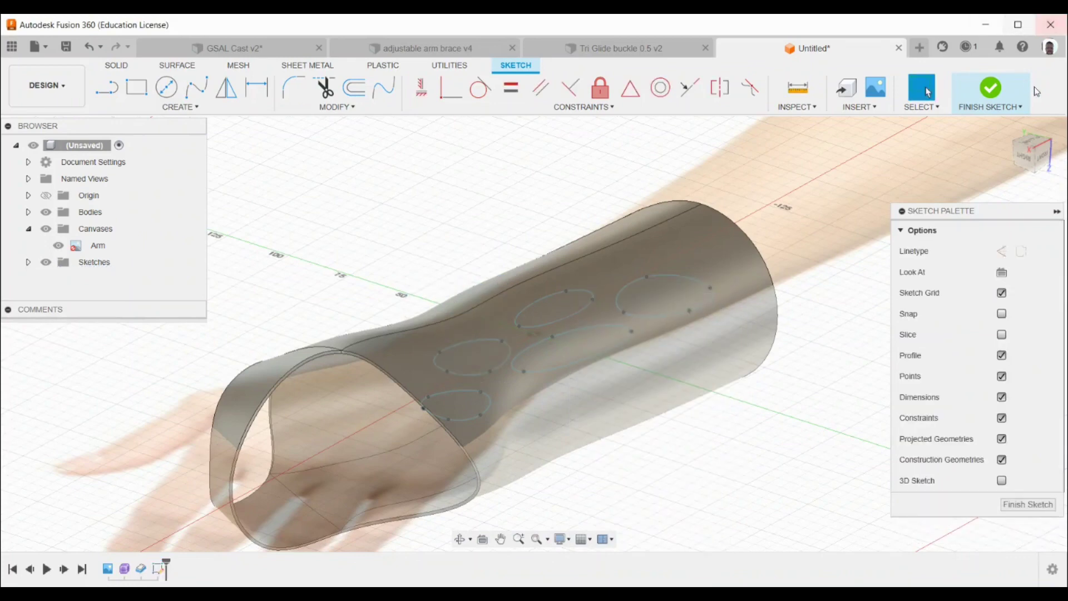
middle_click_drag(533, 333, 578, 312, "shift")
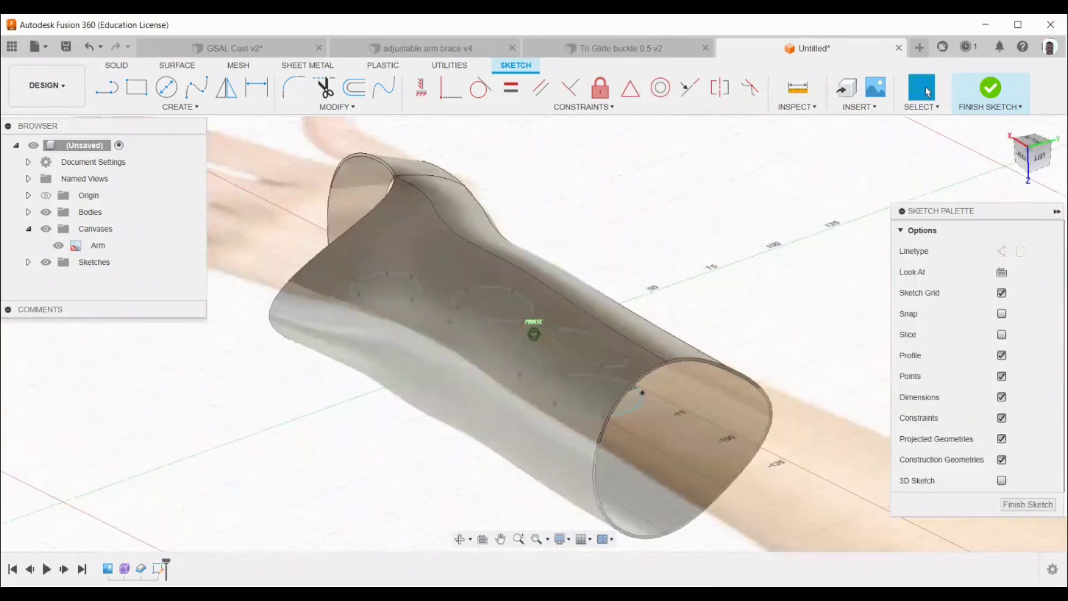
- Finish the sketch and begin an extrude, picking the first three oval profiles
left_click(1039, 156)
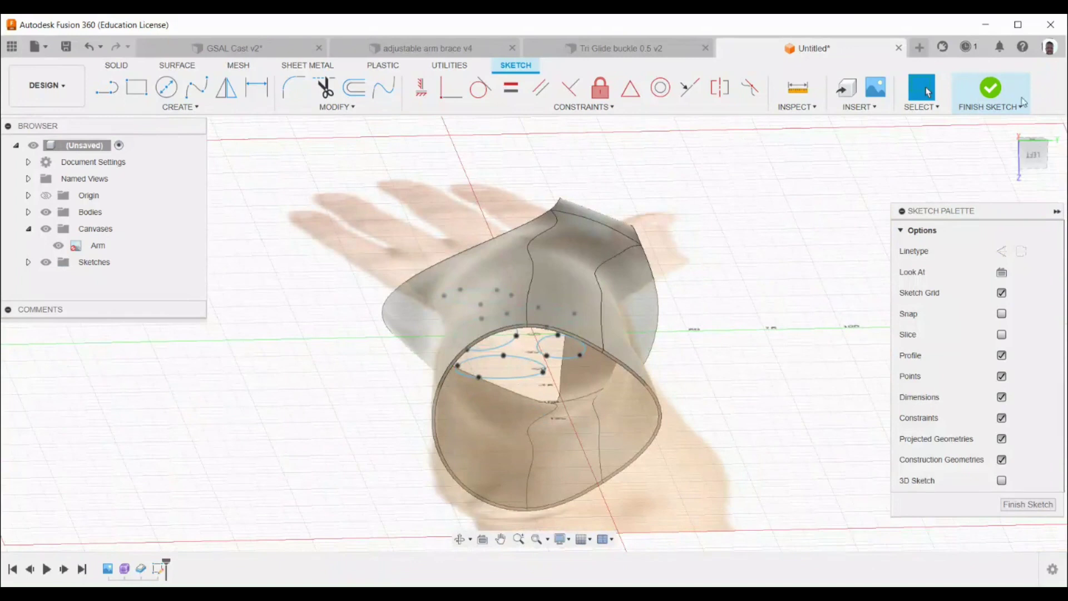
left_click(994, 94)
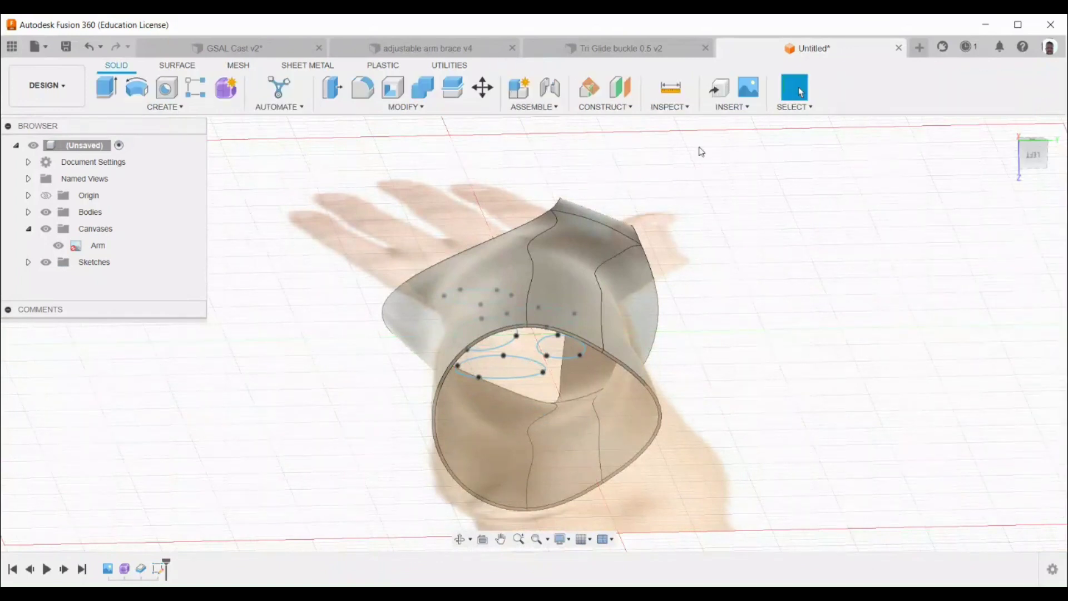
left_click(105, 90)
left_click(495, 367)
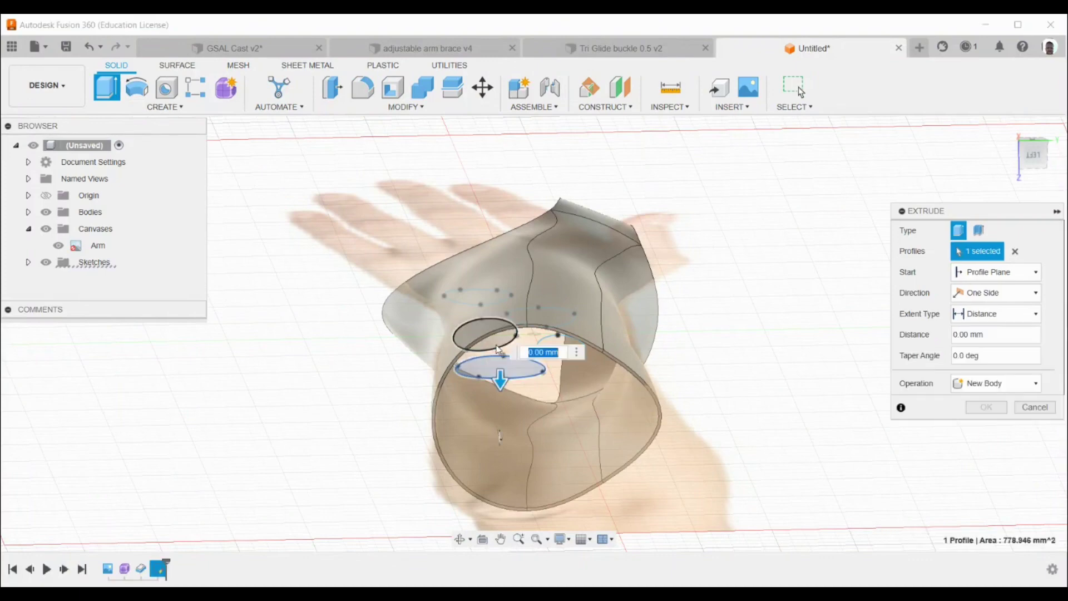
left_click(485, 336)
left_click(562, 351)
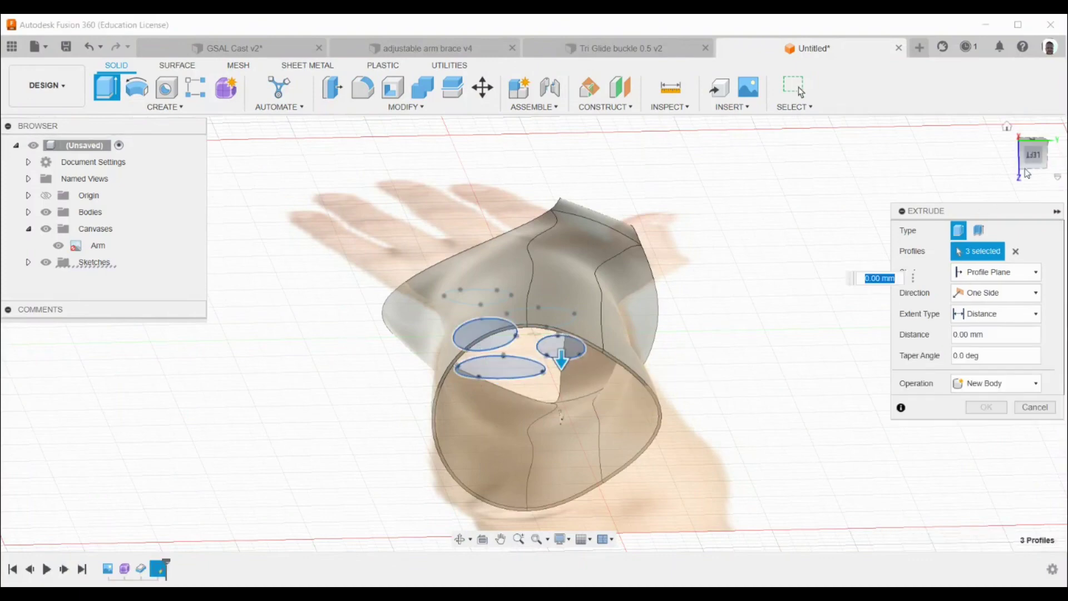
- Add the remaining oval profiles and set the extrude direction to Symmetric
mouse_move(531, 325)
middle_mouse_down("shift")
mouse_move(505, 295)
mouse_move(534, 333)
mouse_move(540, 312)
middle_mouse_up("shift")
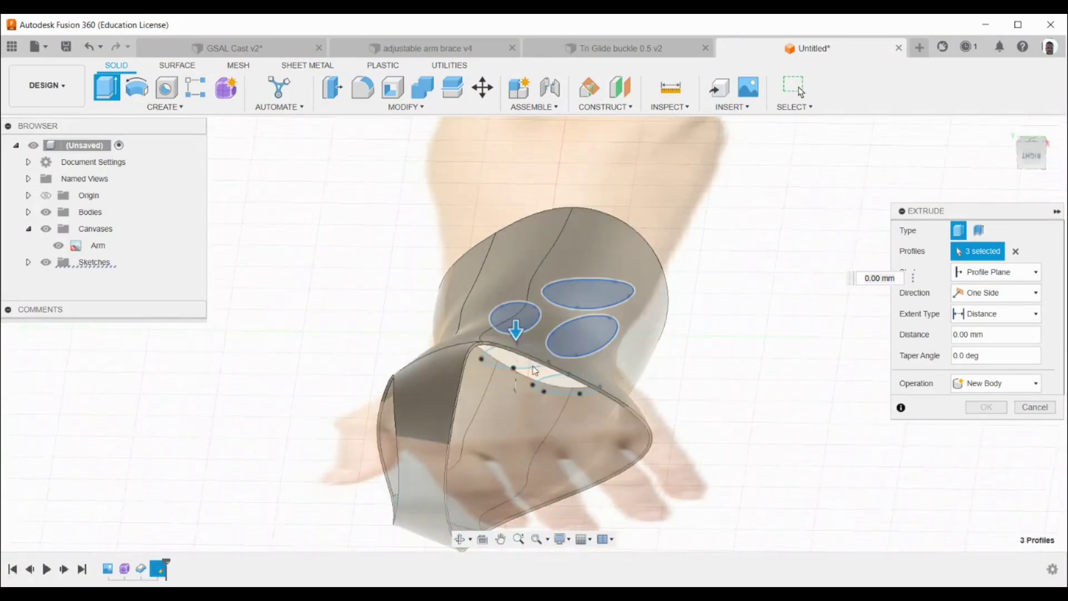
left_click(507, 362)
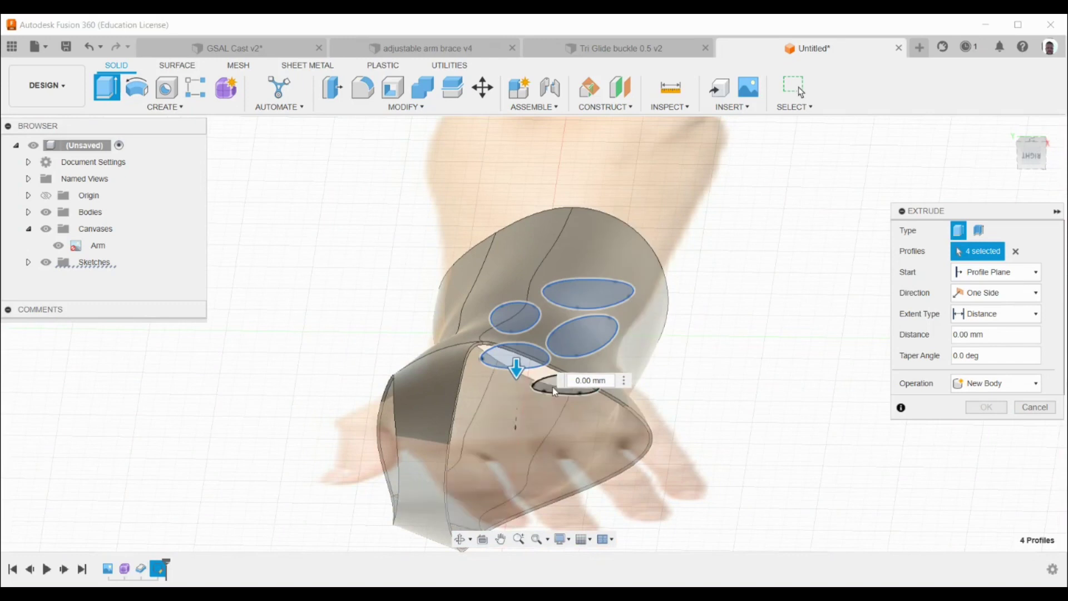
left_click(553, 385)
left_click(625, 336)
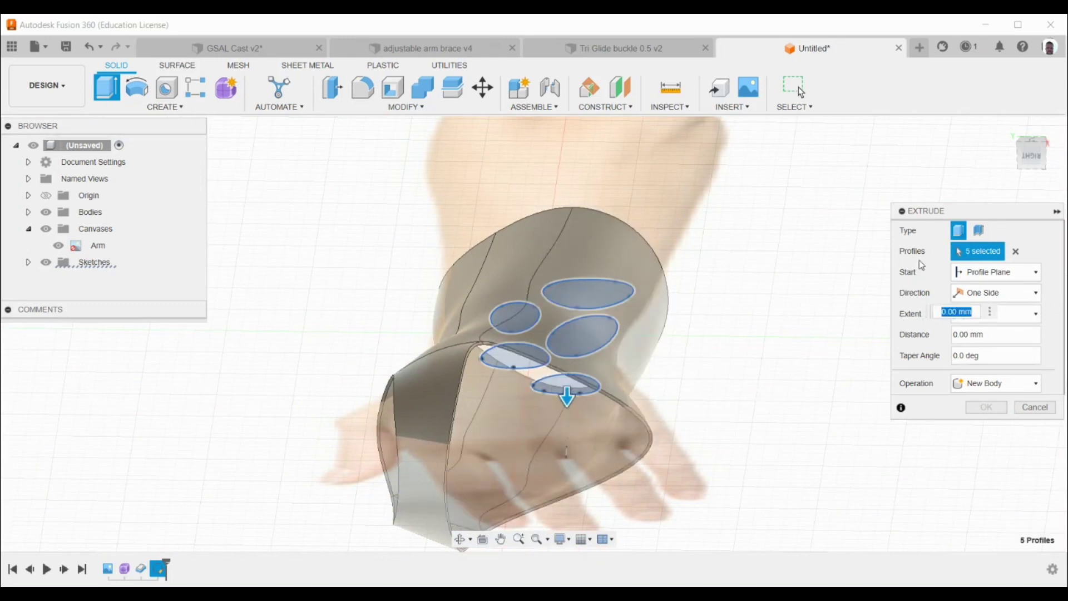
left_click(1036, 295)
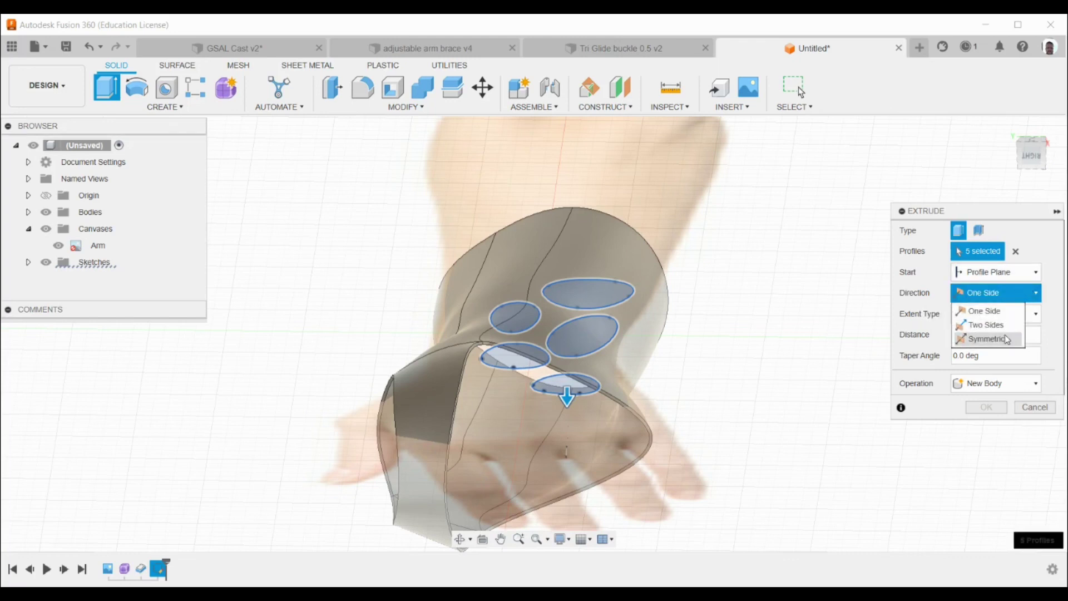
left_click(998, 339)
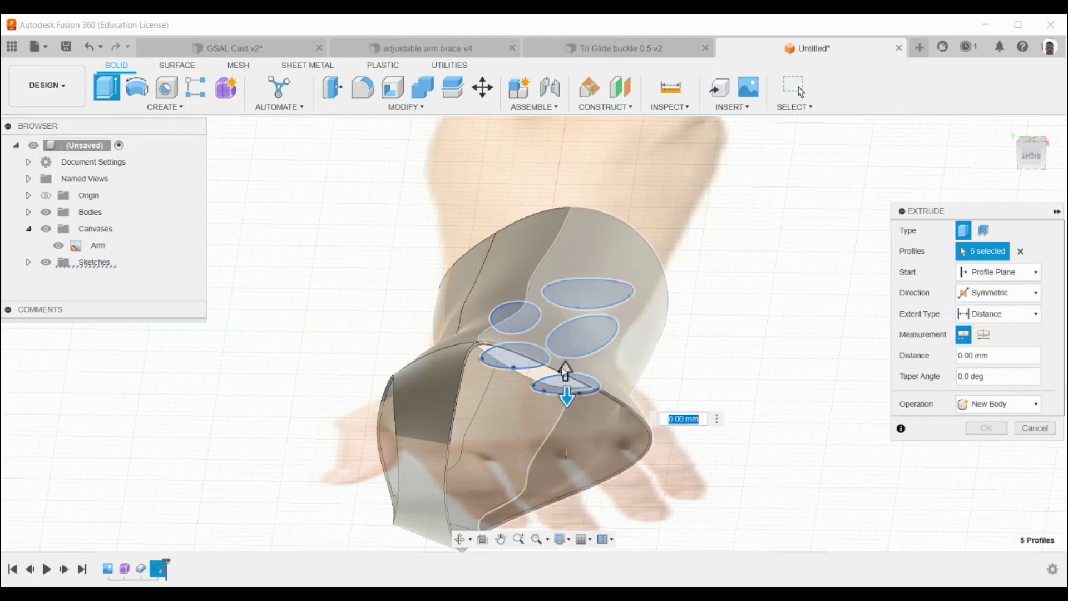
- Cut the five ovals through the cast with a 50 mm symmetric extrude, then show GSAL Cast v2
left_click_drag(565, 368, 565, 222)
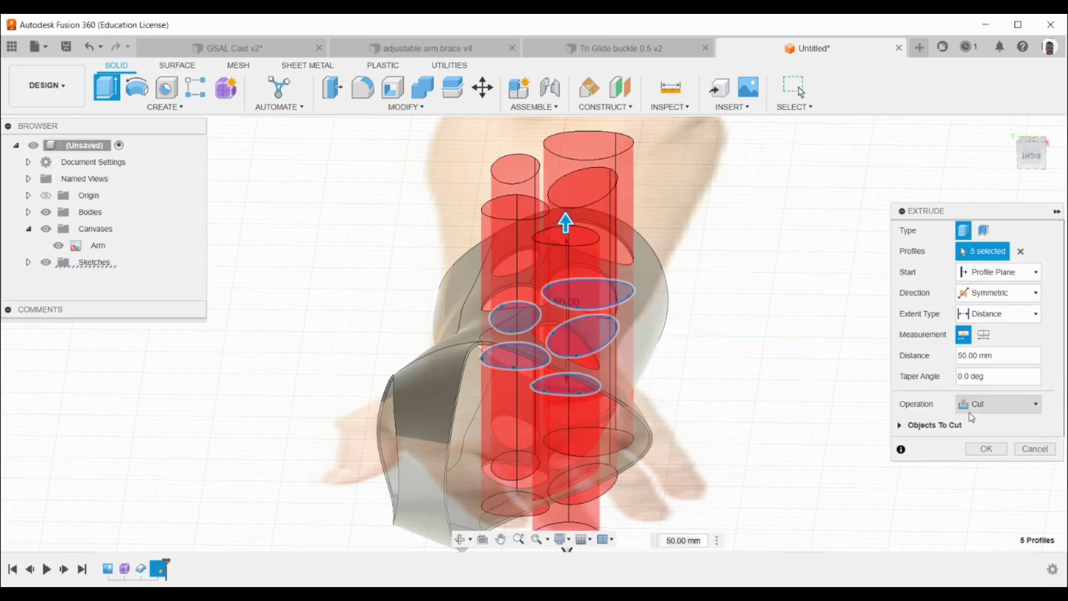
key("Return")
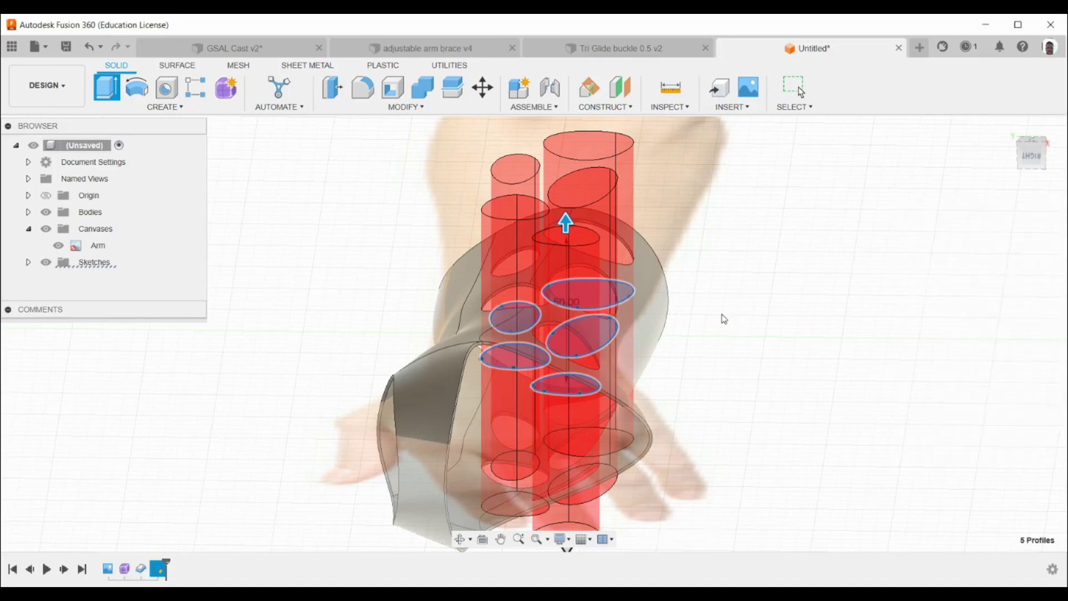
left_click_drag(1030, 152, 1015, 184)
middle_click_drag(611, 334, 444, 325, "shift")
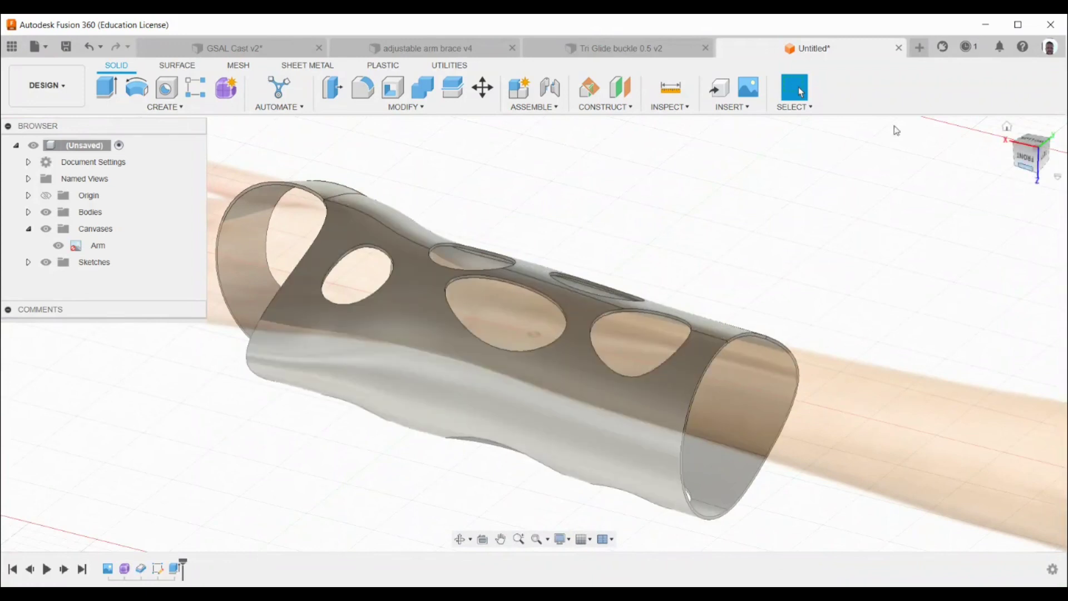
left_click(264, 47)
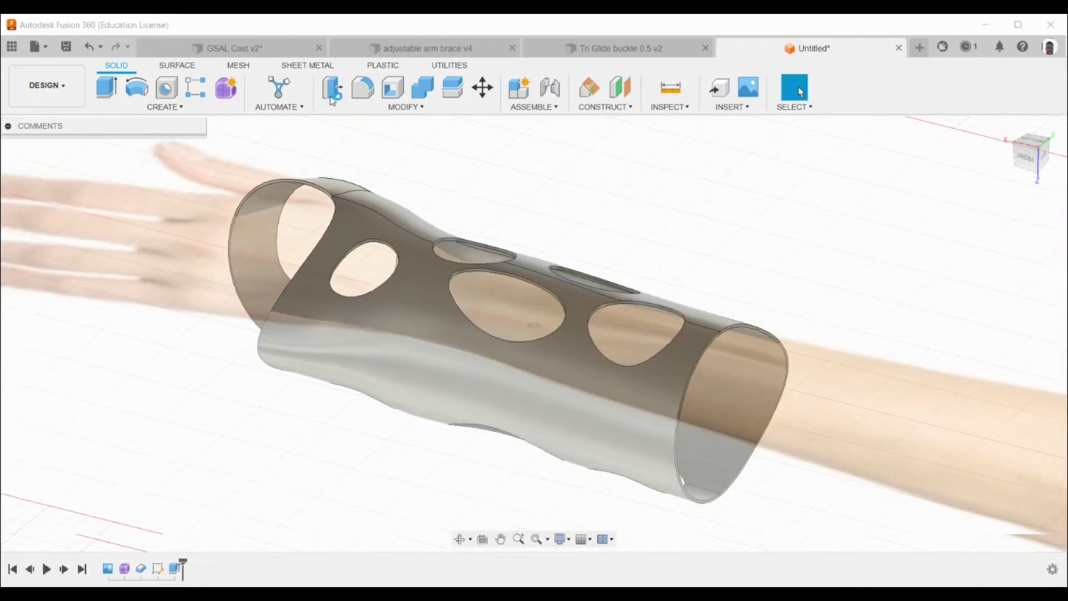